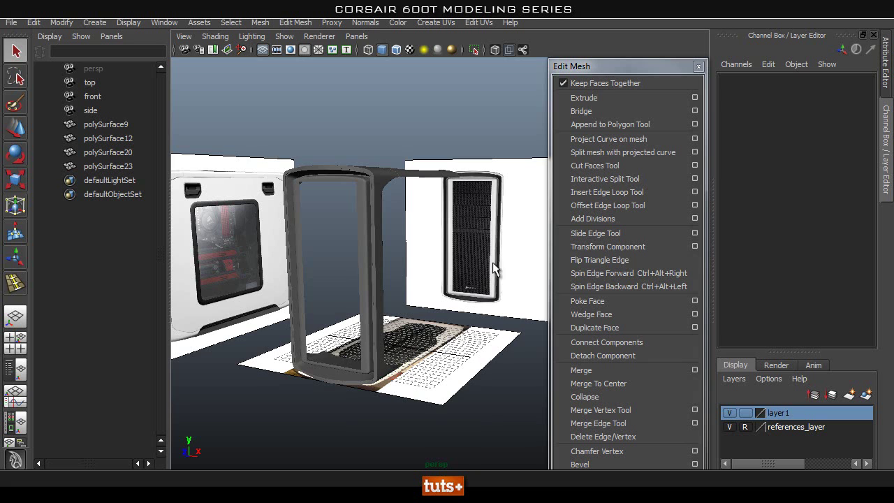
# Step: Duplicate the outer front frame mesh and move the copy about 17.794 units along X, away from the original
pyautogui.keyDown('alt'); pyautogui.moveTo(367, 285); pyautogui.dragTo(373, 320, button='middle'); pyautogui.keyUp('alt')
pyautogui.keyDown('alt'); pyautogui.moveTo(373, 319); pyautogui.dragTo(409, 323, button='right'); pyautogui.keyUp('alt')
pyautogui.keyDown('alt'); pyautogui.moveTo(409, 323); pyautogui.dragTo(370, 337); pyautogui.keyUp('alt')
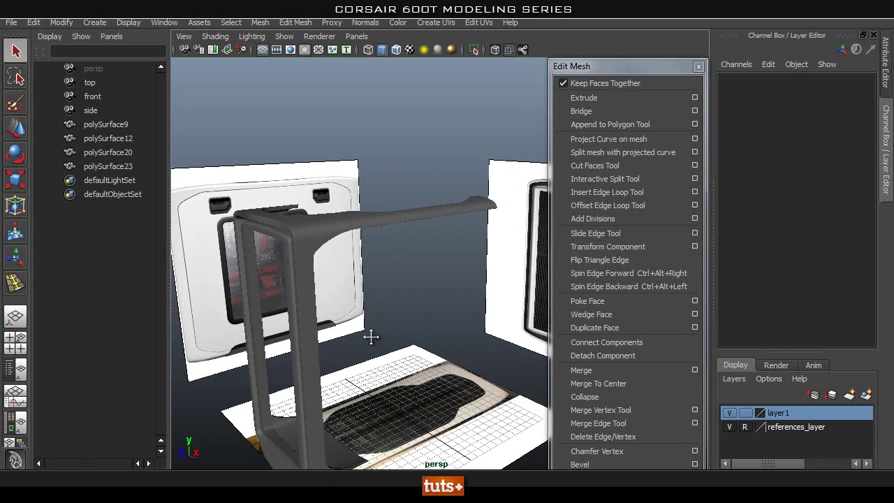
pyautogui.keyDown('alt'); pyautogui.moveTo(371, 337); pyautogui.dragTo(379, 308, button='middle'); pyautogui.keyUp('alt')
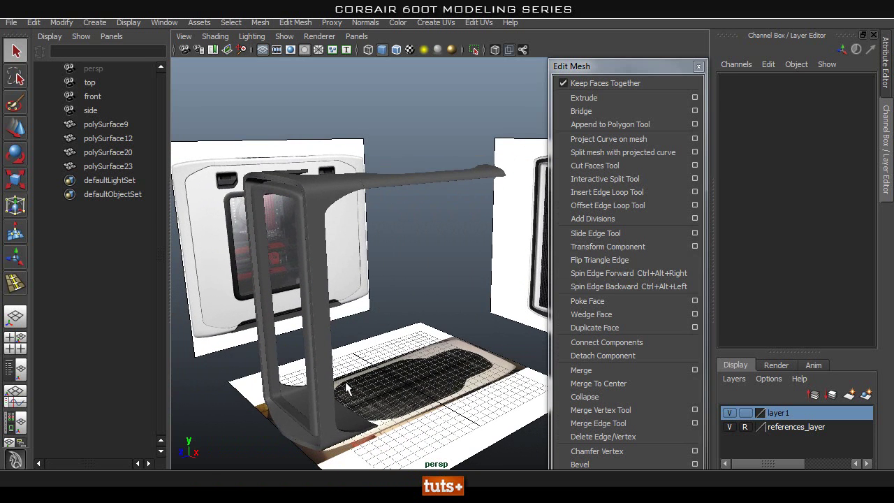
pyautogui.keyDown('alt'); pyautogui.moveTo(420, 288); pyautogui.dragTo(401, 322); pyautogui.keyUp('alt')
pyautogui.click(260, 222)
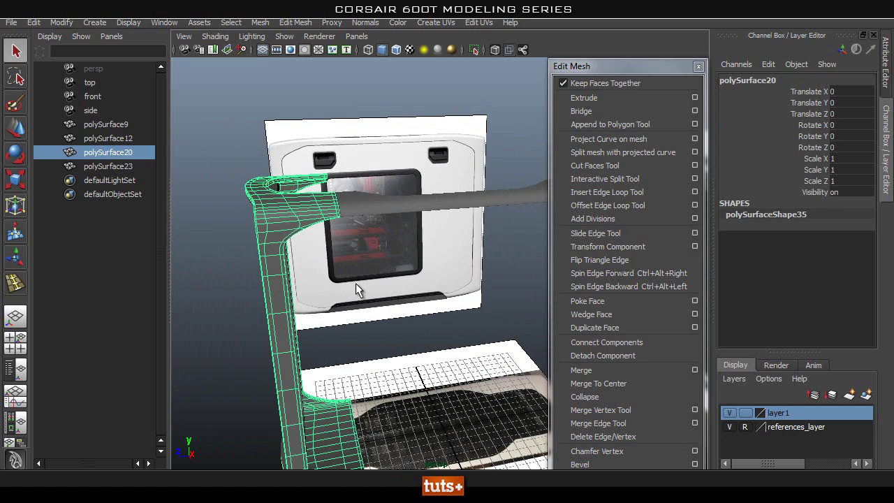
pyautogui.keyDown('alt'); pyautogui.moveTo(337, 235); pyautogui.dragTo(377, 282); pyautogui.keyUp('alt')
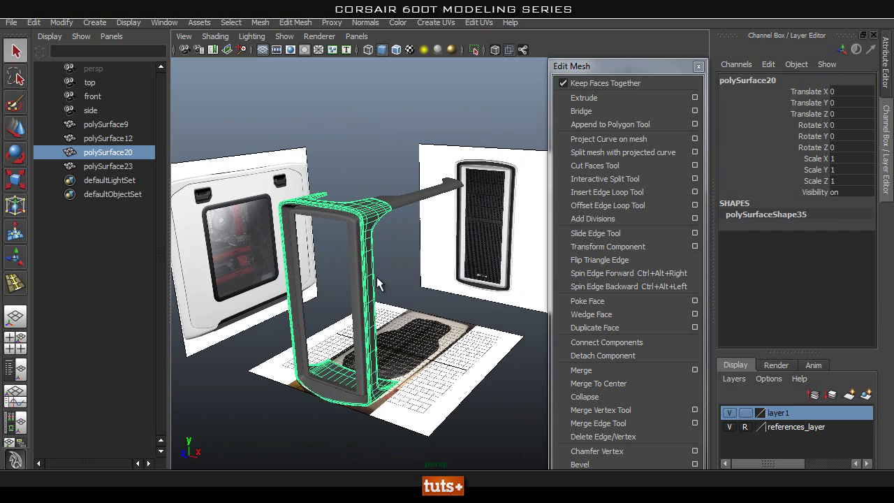
pyautogui.hotkey('ctrl', 'd')
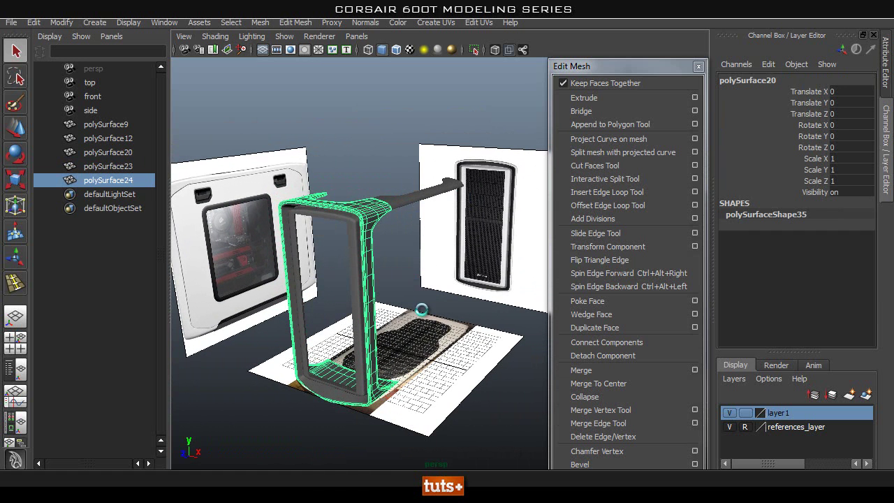
pyautogui.press('w')
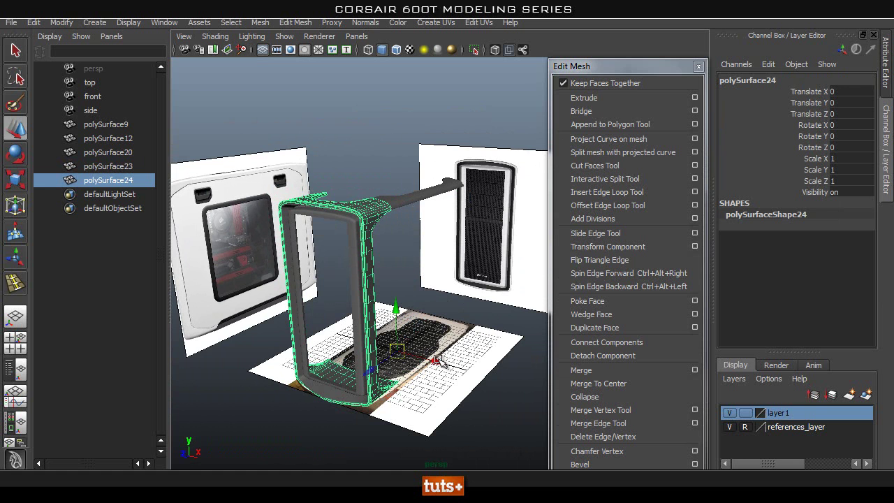
pyautogui.moveTo(438, 361); pyautogui.dragTo(543, 407)
# Step: Enter edge selection on the copied frame mesh at its upper corner
pyautogui.press('f')
pyautogui.keyDown('alt'); pyautogui.moveTo(462, 296); pyautogui.dragTo(305, 259); pyautogui.keyUp('alt')
pyautogui.keyDown('alt'); pyautogui.moveTo(305, 259); pyautogui.dragTo(405, 269, button='right'); pyautogui.keyUp('alt')
pyautogui.keyDown('alt'); pyautogui.moveTo(404, 268); pyautogui.dragTo(437, 336, button='middle'); pyautogui.keyUp('alt')
pyautogui.keyDown('alt'); pyautogui.moveTo(437, 335); pyautogui.dragTo(475, 321, button='right'); pyautogui.keyUp('alt')
pyautogui.keyDown('alt'); pyautogui.moveTo(474, 321); pyautogui.dragTo(450, 304); pyautogui.keyUp('alt')
pyautogui.keyDown('alt'); pyautogui.moveTo(449, 304); pyautogui.dragTo(370, 300, button='right'); pyautogui.keyUp('alt')
pyautogui.keyDown('alt'); pyautogui.moveTo(370, 300); pyautogui.dragTo(407, 312, button='middle'); pyautogui.keyUp('alt')
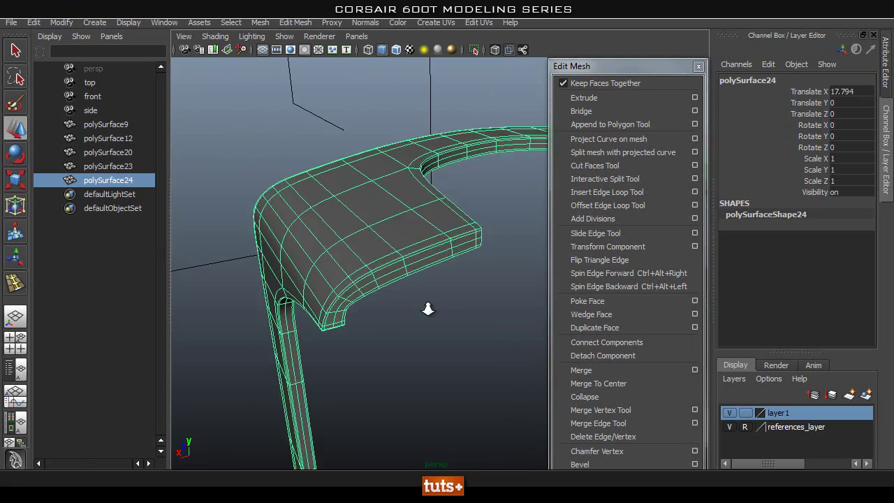
pyautogui.keyDown('alt'); pyautogui.moveTo(375, 308); pyautogui.dragTo(419, 307, button='right'); pyautogui.keyUp('alt')
pyautogui.press('q')
pyautogui.keyDown('alt'); pyautogui.moveTo(388, 303); pyautogui.dragTo(359, 293); pyautogui.keyUp('alt')
pyautogui.keyDown('alt'); pyautogui.moveTo(358, 293); pyautogui.dragTo(379, 280, button='right'); pyautogui.keyUp('alt')
pyautogui.moveTo(340, 248); pyautogui.dragTo(332, 222, button='right')
pyautogui.keyDown('alt'); pyautogui.moveTo(343, 303); pyautogui.dragTo(369, 287); pyautogui.keyUp('alt')
pyautogui.doubleClick(378, 258)
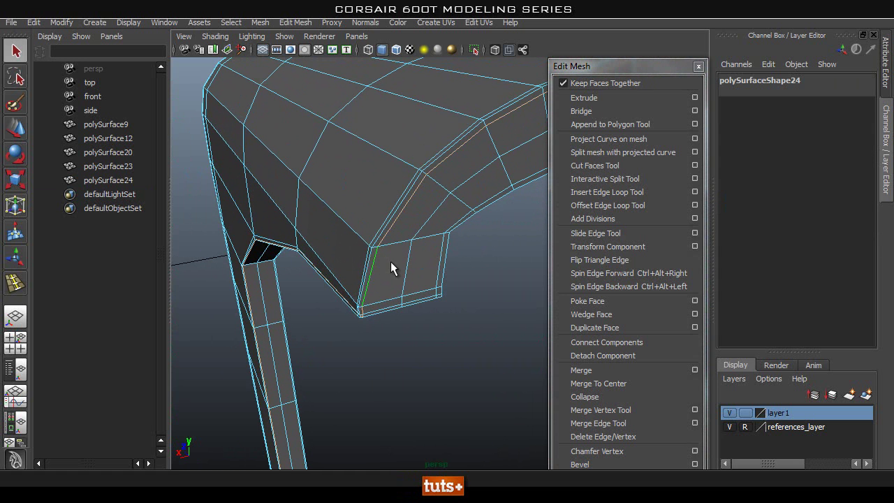
pyautogui.click(465, 259)
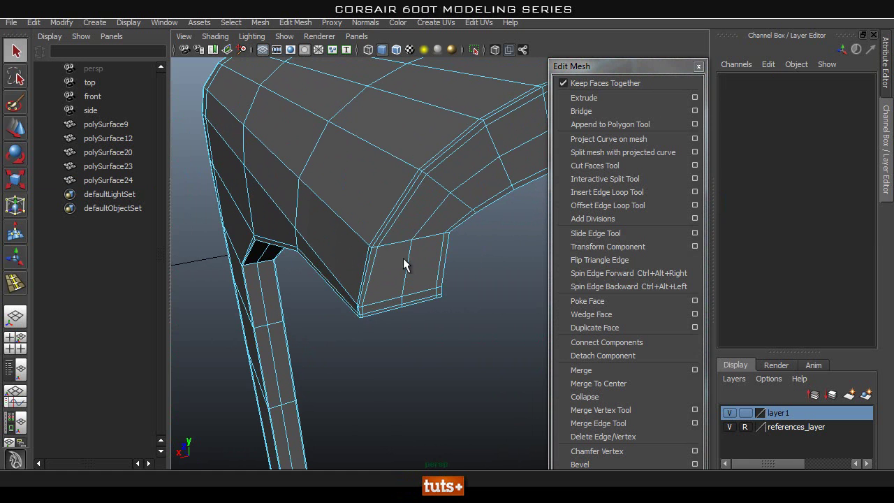
pyautogui.doubleClick(408, 257)
pyautogui.click(432, 293)
pyautogui.keyDown('alt'); pyautogui.moveTo(433, 295); pyautogui.dragTo(350, 232); pyautogui.keyUp('alt')
pyautogui.keyDown('alt'); pyautogui.moveTo(350, 231); pyautogui.dragTo(399, 333, button='middle'); pyautogui.keyUp('alt')
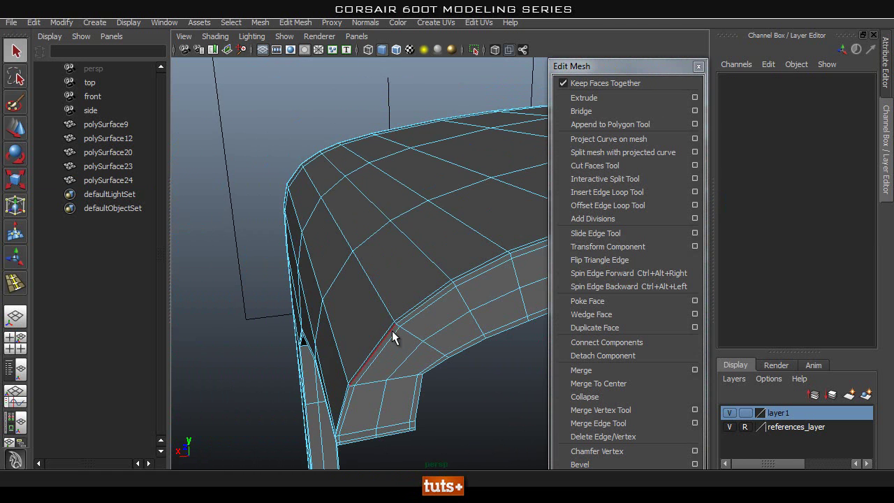
# Step: Delete the three edge loops running along the side rim of the copied frame
pyautogui.doubleClick(391, 334)
pyautogui.keyDown('shift'); pyautogui.doubleClick(412, 350); pyautogui.keyUp('shift')
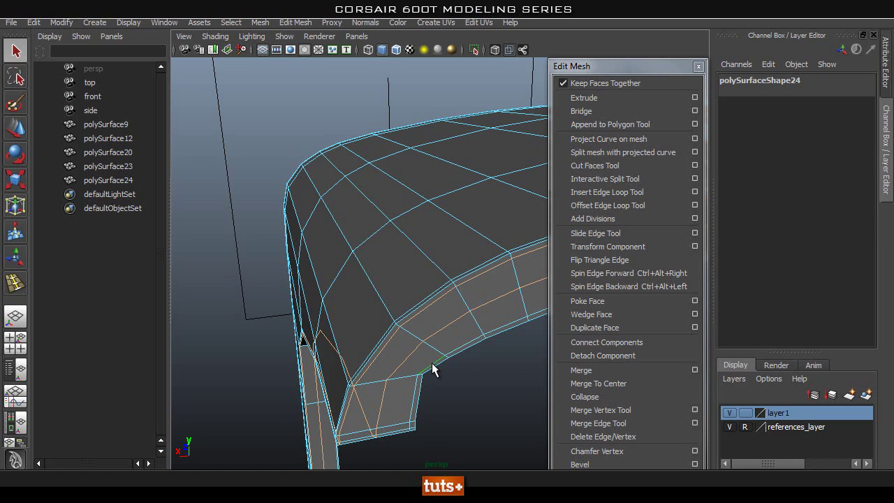
pyautogui.keyDown('shift'); pyautogui.moveTo(419, 354); pyautogui.dragTo(391, 345, button='right'); pyautogui.keyUp('shift')
# Step: Select the side rim faces of the copied frame from the top corner down to the bottom curve and apply Duplicate Face
pyautogui.keyDown('alt'); pyautogui.moveTo(392, 378); pyautogui.dragTo(423, 321); pyautogui.keyUp('alt')
pyautogui.keyDown('alt'); pyautogui.moveTo(427, 241); pyautogui.dragTo(407, 333, button='middle'); pyautogui.keyUp('alt')
pyautogui.keyDown('alt'); pyautogui.moveTo(409, 334); pyautogui.dragTo(381, 326); pyautogui.keyUp('alt')
pyautogui.press('q')
pyautogui.moveTo(376, 248); pyautogui.dragTo(377, 294, button='right')
pyautogui.keyDown('alt'); pyautogui.moveTo(379, 293); pyautogui.dragTo(403, 309); pyautogui.keyUp('alt')
pyautogui.keyDown('alt'); pyautogui.moveTo(390, 105); pyautogui.dragTo(394, 176); pyautogui.keyUp('alt')
pyautogui.click(421, 165)
pyautogui.keyDown('shift'); pyautogui.click(396, 199); pyautogui.keyUp('shift')
pyautogui.keyDown('shift'); pyautogui.click(363, 265); pyautogui.keyUp('shift')
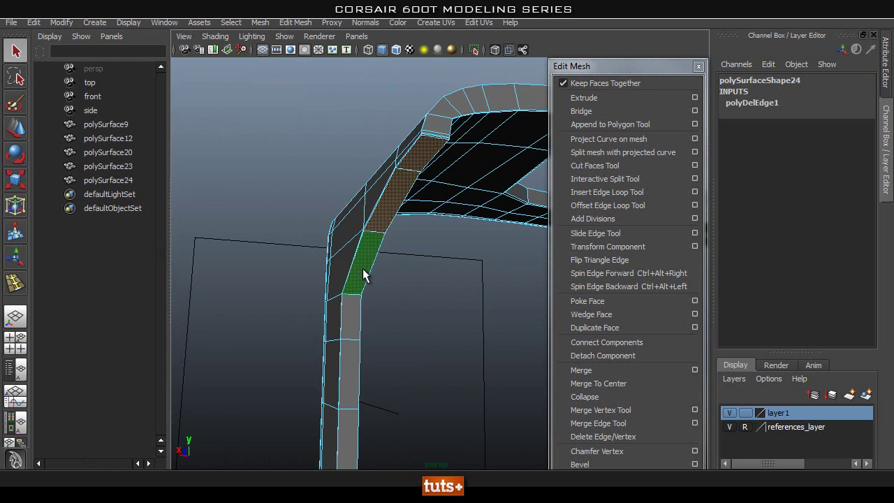
pyautogui.keyDown('shift'); pyautogui.click(350, 315); pyautogui.keyUp('shift')
pyautogui.keyDown('shift'); pyautogui.click(344, 372); pyautogui.keyUp('shift')
pyautogui.keyDown('alt'); pyautogui.moveTo(379, 362); pyautogui.dragTo(375, 238, button='middle'); pyautogui.keyUp('alt')
pyautogui.keyDown('shift'); pyautogui.click(352, 269); pyautogui.keyUp('shift')
pyautogui.keyDown('alt'); pyautogui.moveTo(391, 281); pyautogui.dragTo(399, 399); pyautogui.keyUp('alt')
pyautogui.keyDown('alt'); pyautogui.moveTo(399, 390); pyautogui.dragTo(378, 204, button='middle'); pyautogui.keyUp('alt')
pyautogui.keyDown('shift'); pyautogui.click(379, 264); pyautogui.keyUp('shift')
pyautogui.keyDown('shift'); pyautogui.click(384, 333); pyautogui.keyUp('shift')
pyautogui.keyDown('alt'); pyautogui.moveTo(375, 309); pyautogui.dragTo(368, 172, button='middle'); pyautogui.keyUp('alt')
pyautogui.keyDown('shift'); pyautogui.click(381, 274); pyautogui.keyUp('shift')
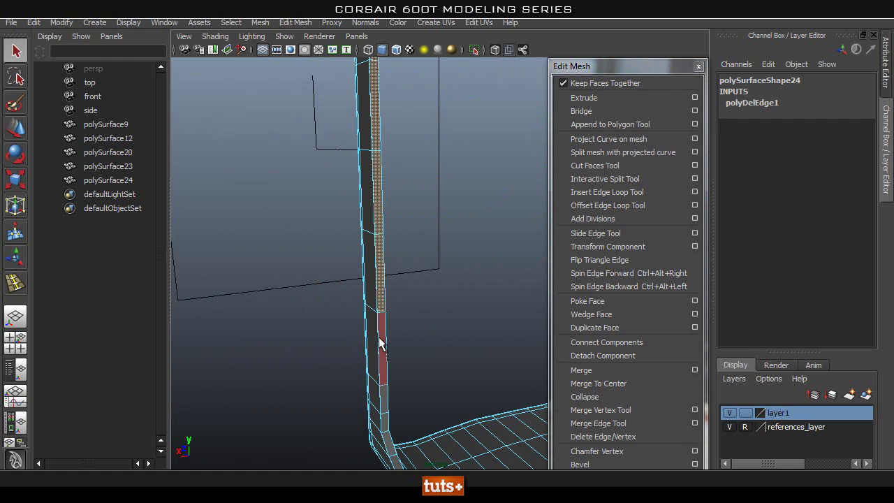
pyautogui.keyDown('shift'); pyautogui.click(380, 340); pyautogui.keyUp('shift')
pyautogui.keyDown('alt'); pyautogui.moveTo(388, 449); pyautogui.dragTo(382, 284, button='middle'); pyautogui.keyUp('alt')
pyautogui.keyDown('alt'); pyautogui.moveTo(382, 283); pyautogui.dragTo(447, 371); pyautogui.keyUp('alt')
pyautogui.keyDown('shift'); pyautogui.click(343, 382); pyautogui.keyUp('shift')
pyautogui.keyDown('shift'); pyautogui.click(376, 430); pyautogui.keyUp('shift')
pyautogui.keyDown('alt'); pyautogui.moveTo(376, 429); pyautogui.dragTo(326, 226, button='middle'); pyautogui.keyUp('alt')
pyautogui.keyDown('alt'); pyautogui.moveTo(428, 258); pyautogui.dragTo(355, 227); pyautogui.keyUp('alt')
pyautogui.keyDown('alt'); pyautogui.moveTo(355, 227); pyautogui.dragTo(342, 439, button='middle'); pyautogui.keyUp('alt')
pyautogui.keyDown('alt'); pyautogui.moveTo(285, 299); pyautogui.dragTo(307, 280); pyautogui.keyUp('alt')
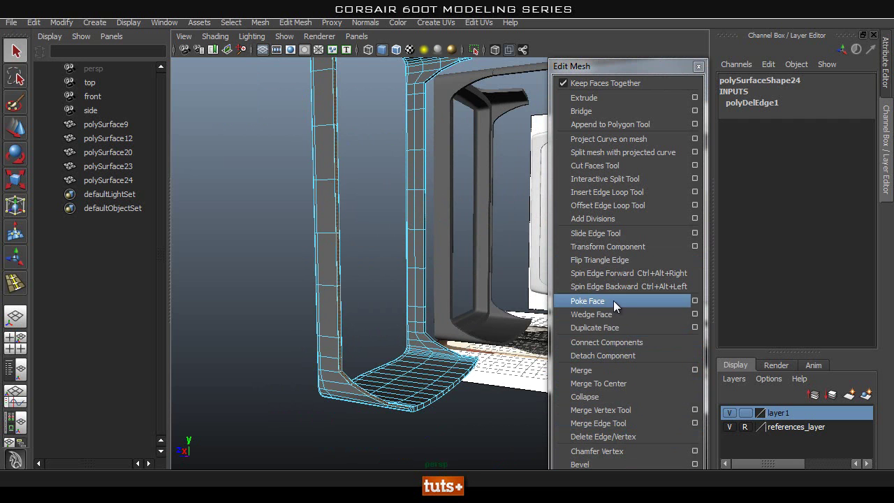
pyautogui.click(615, 327)
# Step: Delete the construction history of all objects in the scene
pyautogui.keyDown('alt'); pyautogui.moveTo(420, 291); pyautogui.dragTo(432, 352, button='middle'); pyautogui.keyUp('alt')
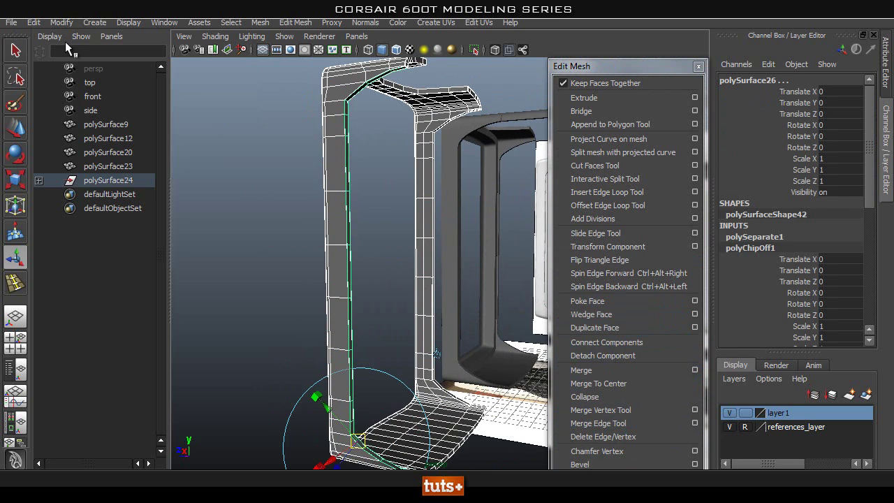
pyautogui.click(38, 23)
pyautogui.moveTo(146, 181)
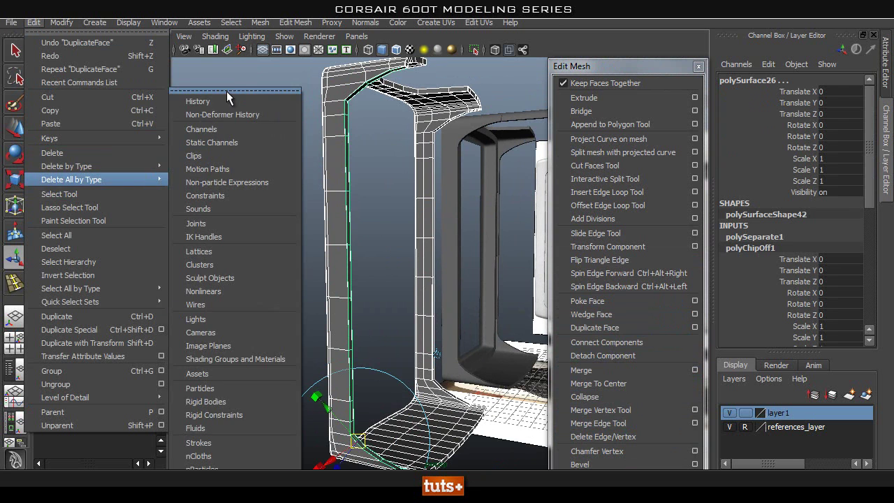
pyautogui.click(227, 102)
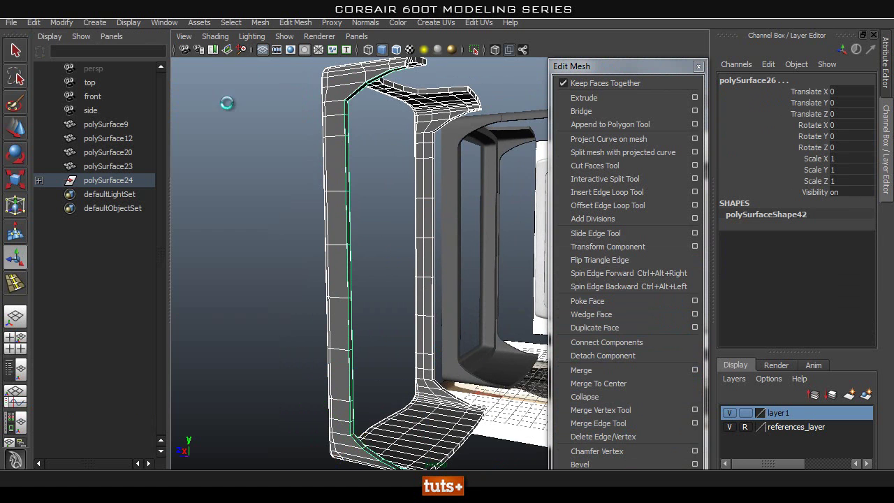
# Step: Delete the leftover copied frame polySurface25 from the polySurface24 group, keeping the duplicated face strip
pyautogui.click(39, 180)
pyautogui.click(120, 193)
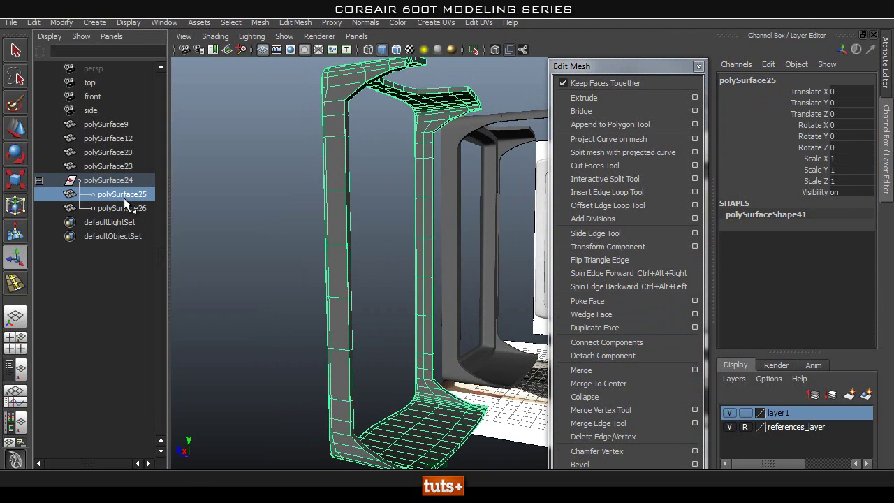
pyautogui.press('Delete')
# Step: Unparent the face strip polySurface26 from polySurface24 and delete the empty group
pyautogui.click(123, 183)
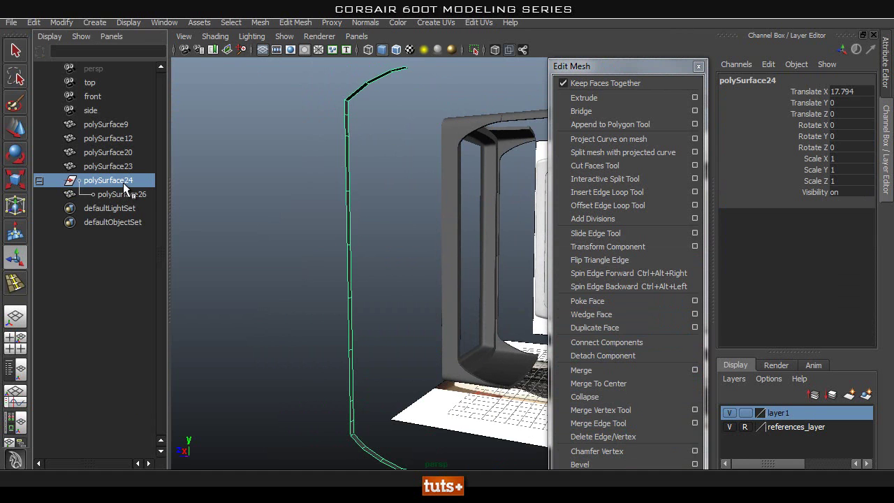
pyautogui.click(121, 194)
pyautogui.hotkey('shift', 'p')
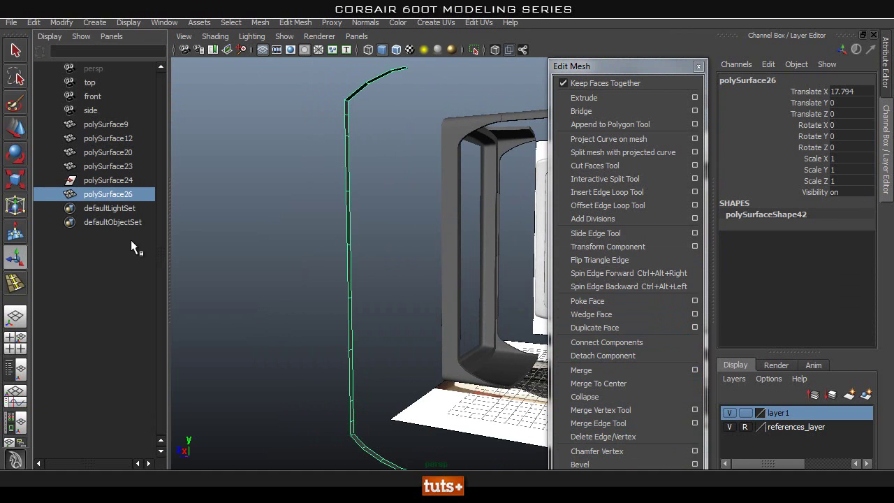
pyautogui.click(108, 181)
pyautogui.press('Delete')
pyautogui.moveTo(348, 208); pyautogui.dragTo(349, 187, button='right')
pyautogui.keyDown('alt'); pyautogui.moveTo(389, 219); pyautogui.dragTo(421, 247); pyautogui.keyUp('alt')
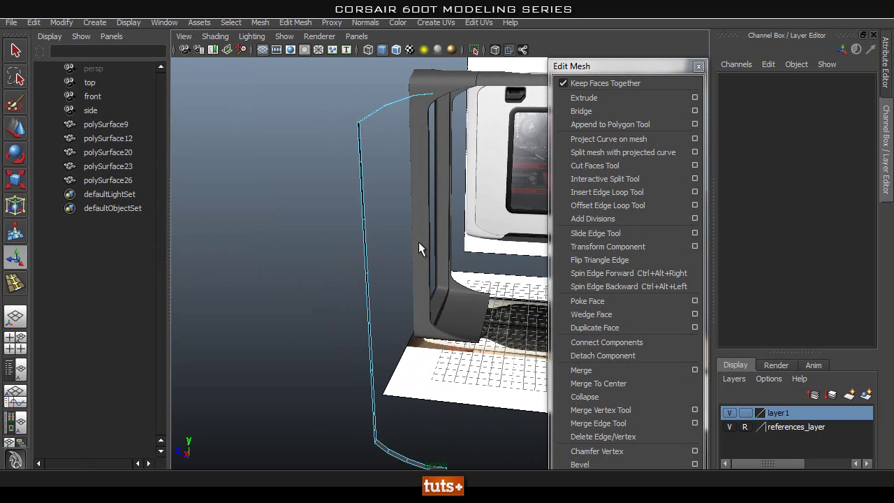
pyautogui.press('q')
pyautogui.click(555, 100)
pyautogui.keyDown('alt'); pyautogui.moveTo(439, 181); pyautogui.dragTo(428, 229); pyautogui.keyUp('alt')
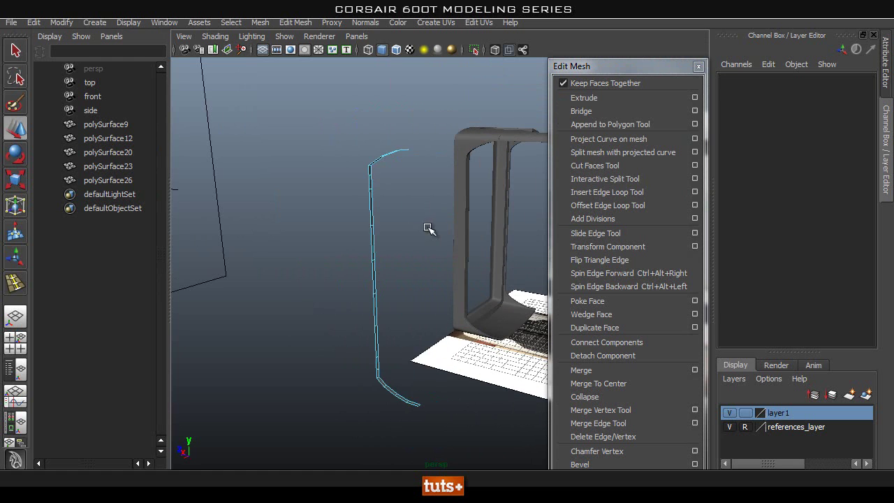
# Step: Extrude the whole face strip and pull the extruded faces toward the rear of the case
pyautogui.moveTo(375, 225); pyautogui.dragTo(451, 181, button='right')
pyautogui.moveTo(360, 161); pyautogui.dragTo(390, 193)
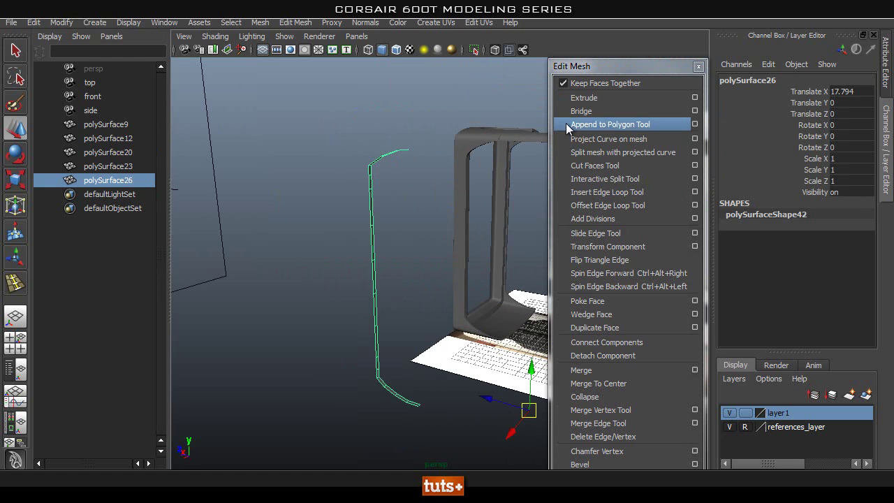
pyautogui.click(610, 97)
pyautogui.keyDown('alt'); pyautogui.moveTo(424, 230); pyautogui.dragTo(523, 240); pyautogui.keyUp('alt')
pyautogui.press('w')
pyautogui.moveTo(370, 284); pyautogui.dragTo(471, 286)
# Step: In the side view, scale the extruded end flat along Z and move it back to the grid's vertical centre line
pyautogui.press('space')
pyautogui.keyDown('alt'); pyautogui.moveTo(470, 286); pyautogui.dragTo(299, 294, button='right'); pyautogui.keyUp('alt')
pyautogui.keyDown('alt'); pyautogui.moveTo(396, 315); pyautogui.dragTo(337, 314, button='right'); pyautogui.keyUp('alt')
pyautogui.keyDown('alt'); pyautogui.moveTo(337, 314); pyautogui.dragTo(308, 157, button='middle'); pyautogui.keyUp('alt')
pyautogui.keyDown('alt'); pyautogui.moveTo(307, 157); pyautogui.dragTo(270, 252, button='right'); pyautogui.keyUp('alt')
pyautogui.press('r')
pyautogui.keyDown('alt'); pyautogui.moveTo(455, 304); pyautogui.dragTo(355, 303, button='right'); pyautogui.keyUp('alt')
pyautogui.moveTo(368, 276); pyautogui.dragTo(428, 277)
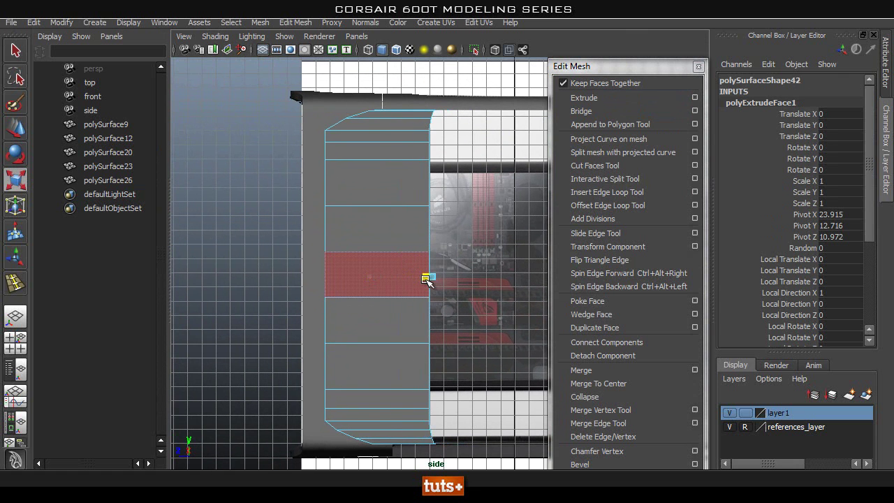
pyautogui.moveTo(368, 275); pyautogui.dragTo(423, 287)
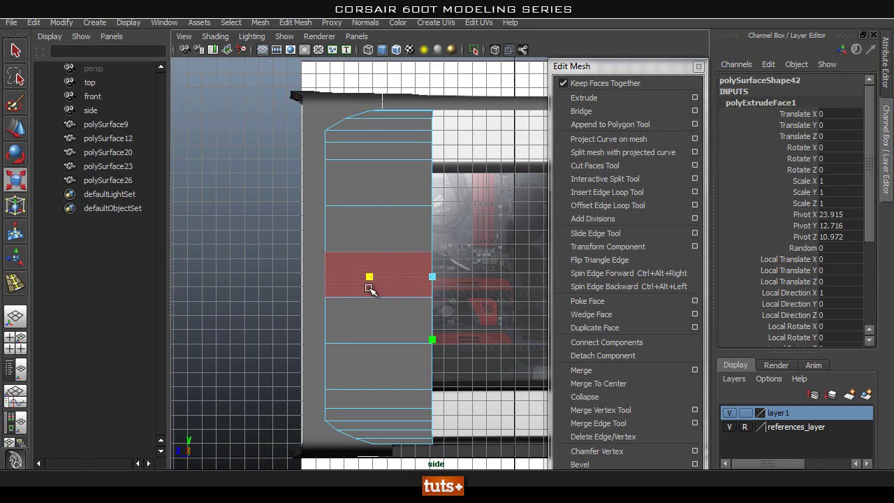
pyautogui.moveTo(366, 275); pyautogui.dragTo(427, 284)
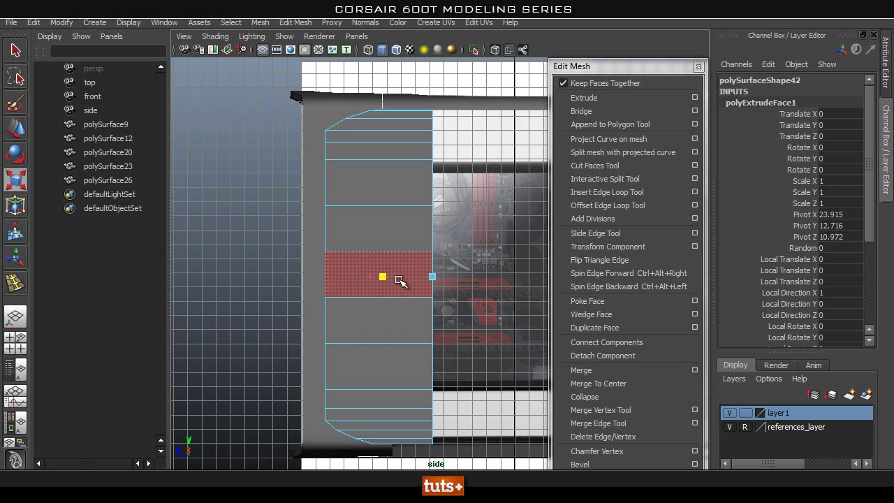
pyautogui.moveTo(368, 275); pyautogui.dragTo(403, 281)
pyautogui.press('w')
pyautogui.moveTo(404, 281); pyautogui.dragTo(466, 296, button='middle')
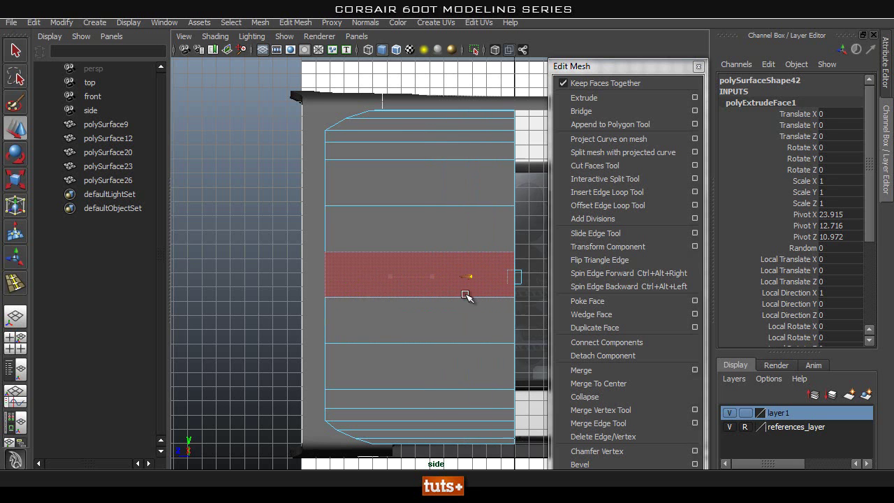
# Step: Turn on X-ray shading so the side reference image shows through the panel mesh
pyautogui.keyDown('alt'); pyautogui.moveTo(433, 220); pyautogui.dragTo(426, 261, button='middle'); pyautogui.keyUp('alt')
pyautogui.keyDown('alt'); pyautogui.moveTo(400, 253); pyautogui.dragTo(441, 260, button='right'); pyautogui.keyUp('alt')
pyautogui.click(495, 50)
pyautogui.keyDown('alt'); pyautogui.moveTo(399, 225); pyautogui.dragTo(452, 233, button='right'); pyautogui.keyUp('alt')
pyautogui.keyDown('alt'); pyautogui.moveTo(383, 213); pyautogui.dragTo(413, 250, button='middle'); pyautogui.keyUp('alt')
pyautogui.keyDown('alt'); pyautogui.moveTo(413, 251); pyautogui.dragTo(486, 253, button='right'); pyautogui.keyUp('alt')
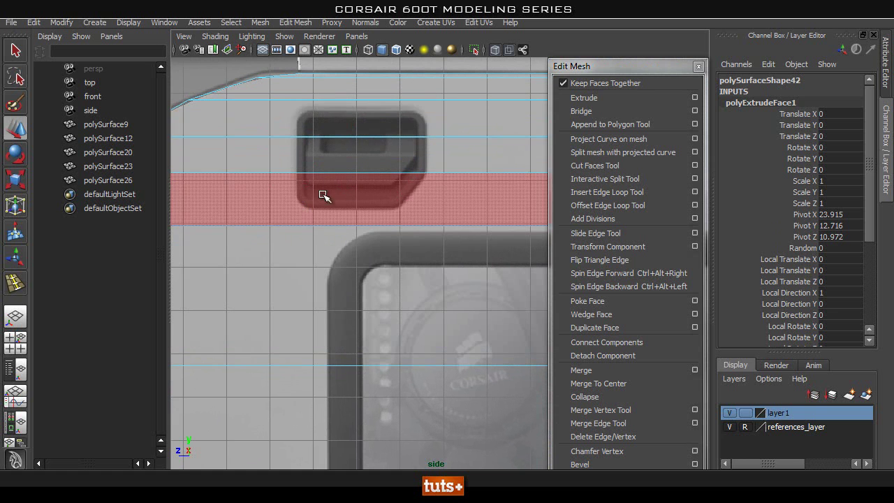
# Step: Examine how the panel's horizontal edges line up with the upper latch and the window in the side reference
pyautogui.scroll(-2, 315, 260)
pyautogui.keyDown('alt'); pyautogui.moveTo(402, 381); pyautogui.dragTo(361, 254, button='middle'); pyautogui.keyUp('alt')
pyautogui.scroll(-4, 408, 286)
pyautogui.keyDown('alt'); pyautogui.moveTo(403, 280); pyautogui.dragTo(467, 472, button='middle'); pyautogui.keyUp('alt')
pyautogui.keyDown('alt'); pyautogui.moveTo(484, 335); pyautogui.dragTo(670, 304, button='right'); pyautogui.keyUp('alt')
pyautogui.keyDown('alt'); pyautogui.moveTo(423, 300); pyautogui.dragTo(496, 331, button='middle'); pyautogui.keyUp('alt')
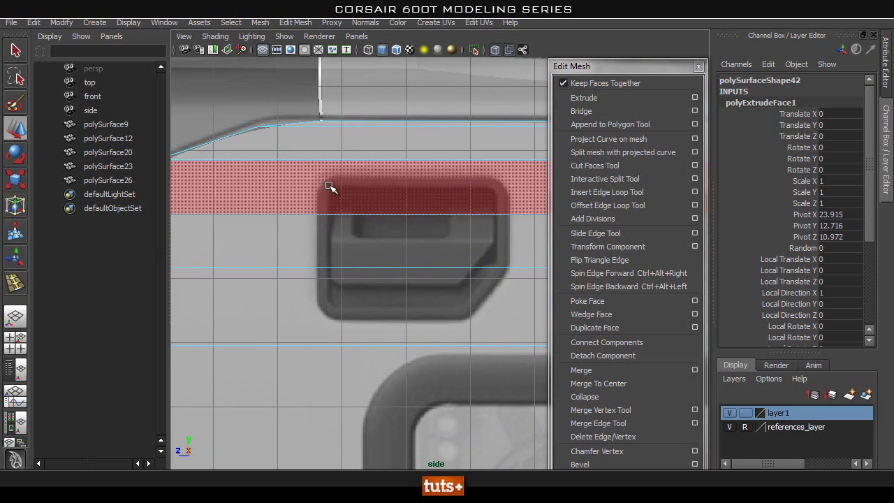
pyautogui.scroll(-2, 365, 246)
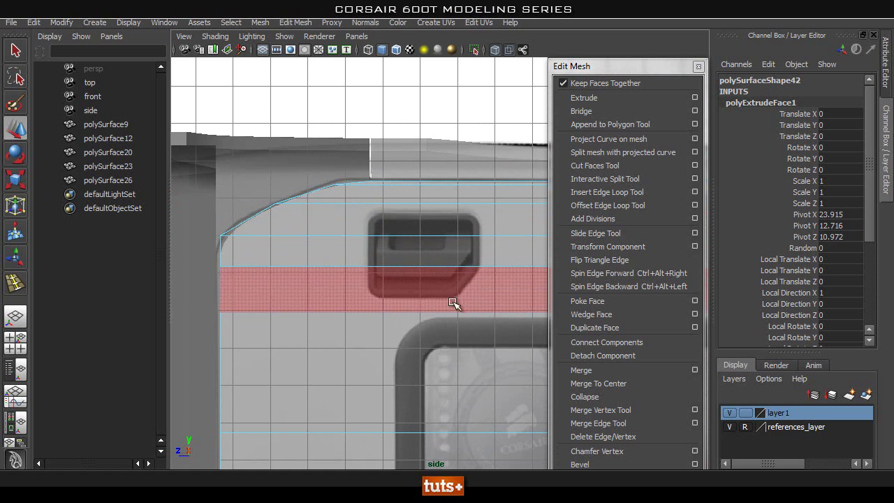
pyautogui.keyDown('alt'); pyautogui.moveTo(457, 307); pyautogui.dragTo(195, 295, button='right'); pyautogui.keyUp('alt')
pyautogui.keyDown('alt'); pyautogui.moveTo(341, 337); pyautogui.dragTo(309, 243, button='middle'); pyautogui.keyUp('alt')
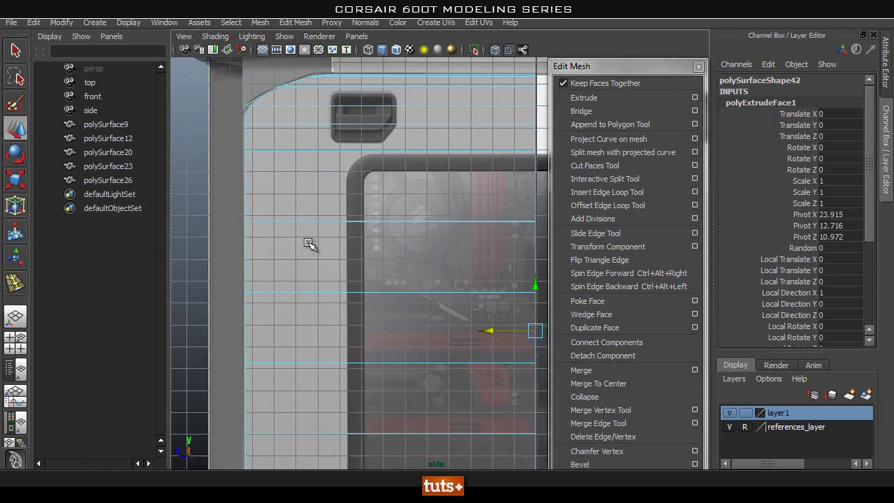
pyautogui.keyDown('alt'); pyautogui.moveTo(309, 243); pyautogui.dragTo(295, 272, button='right'); pyautogui.keyUp('alt')
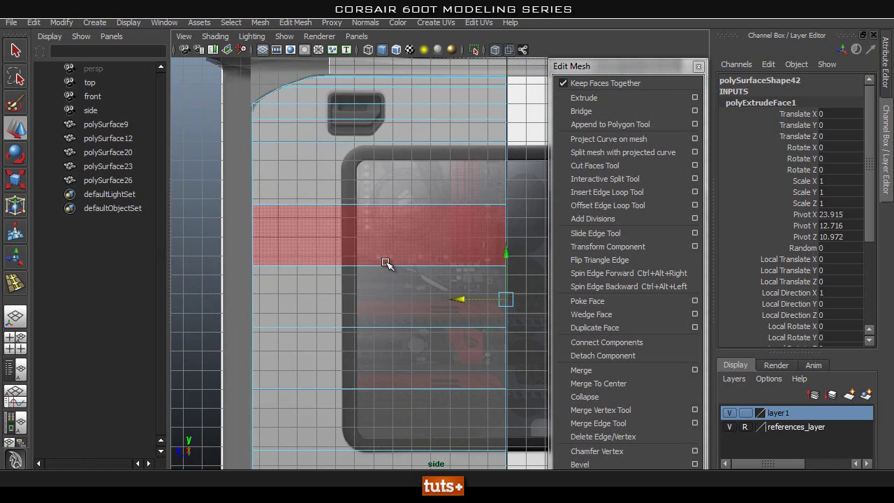
# Step: Insert a vertical edge loop through the panel, aligned with the rear edge of the upper front latch recess
pyautogui.keyDown('alt'); pyautogui.moveTo(324, 168); pyautogui.dragTo(348, 229, button='middle'); pyautogui.keyUp('alt')
pyautogui.keyDown('alt'); pyautogui.moveTo(382, 259); pyautogui.dragTo(576, 280, button='right'); pyautogui.keyUp('alt')
pyautogui.keyDown('alt'); pyautogui.moveTo(424, 255); pyautogui.dragTo(463, 319, button='middle'); pyautogui.keyUp('alt')
pyautogui.moveTo(366, 279)
pyautogui.keyDown('alt'); pyautogui.mouseDown(button='right')
pyautogui.moveTo(384, 279)
pyautogui.moveTo(363, 276)
pyautogui.mouseUp(button='right'); pyautogui.keyUp('alt')
pyautogui.keyDown('alt'); pyautogui.moveTo(329, 290); pyautogui.dragTo(308, 295, button='middle'); pyautogui.keyUp('alt')
pyautogui.keyDown('alt'); pyautogui.moveTo(389, 270); pyautogui.dragTo(427, 275, button='right'); pyautogui.keyUp('alt')
pyautogui.keyDown('alt'); pyautogui.moveTo(416, 258); pyautogui.dragTo(417, 292, button='middle'); pyautogui.keyUp('alt')
pyautogui.keyDown('alt'); pyautogui.moveTo(381, 271); pyautogui.dragTo(407, 279, button='right'); pyautogui.keyUp('alt')
pyautogui.click(627, 192)
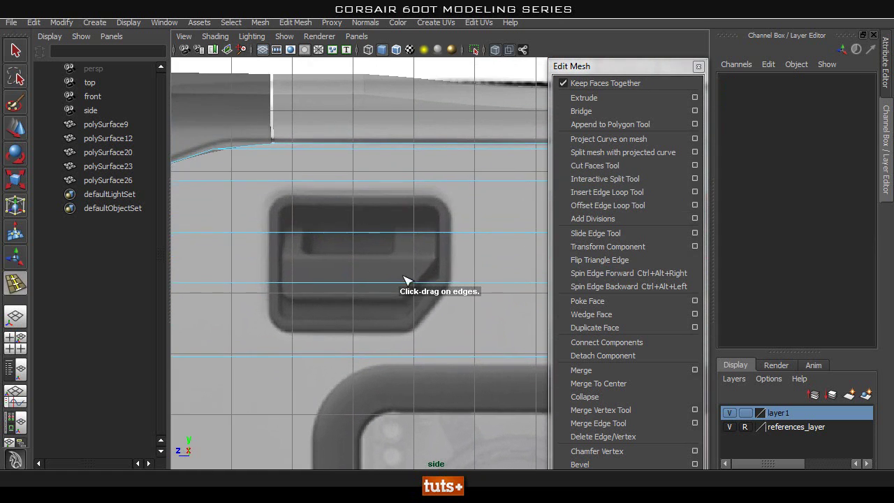
pyautogui.moveTo(469, 235); pyautogui.dragTo(456, 239)
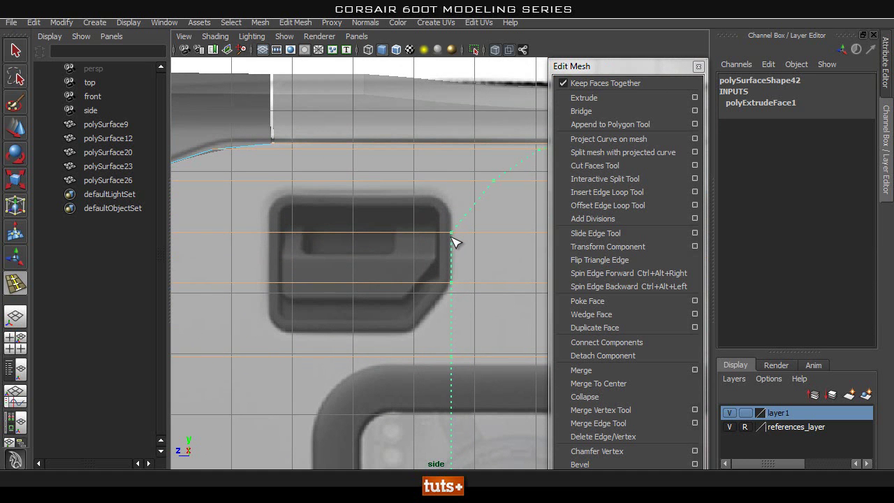
pyautogui.moveTo(452, 237); pyautogui.dragTo(453, 238)
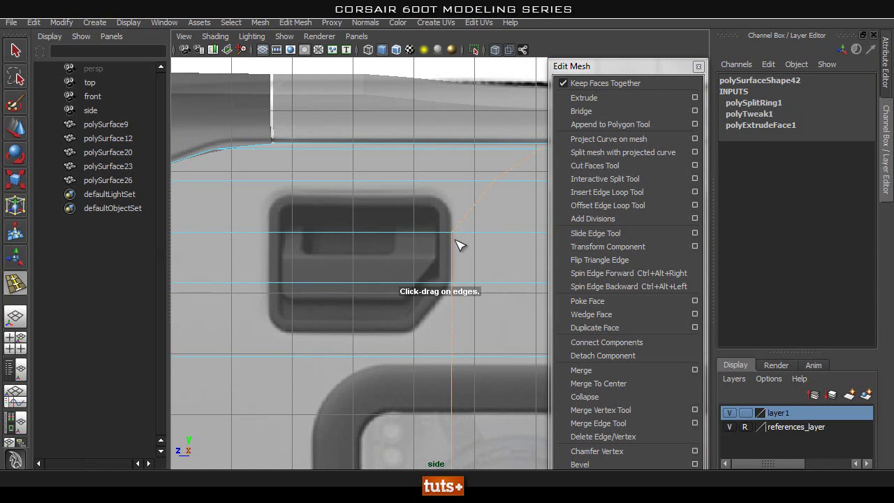
# Step: Scale the vertical edge loop flat along Z and move it onto the latch recess's rear edge
pyautogui.keyDown('alt'); pyautogui.moveTo(468, 248); pyautogui.dragTo(446, 268, button='middle'); pyautogui.keyUp('alt')
pyautogui.press('r')
pyautogui.keyDown('alt'); pyautogui.moveTo(487, 291); pyautogui.dragTo(287, 318, button='right'); pyautogui.keyUp('alt')
pyautogui.keyDown('alt'); pyautogui.moveTo(458, 335); pyautogui.dragTo(434, 279, button='middle'); pyautogui.keyUp('alt')
pyautogui.moveTo(370, 412); pyautogui.dragTo(435, 416)
pyautogui.moveTo(497, 413); pyautogui.dragTo(423, 409)
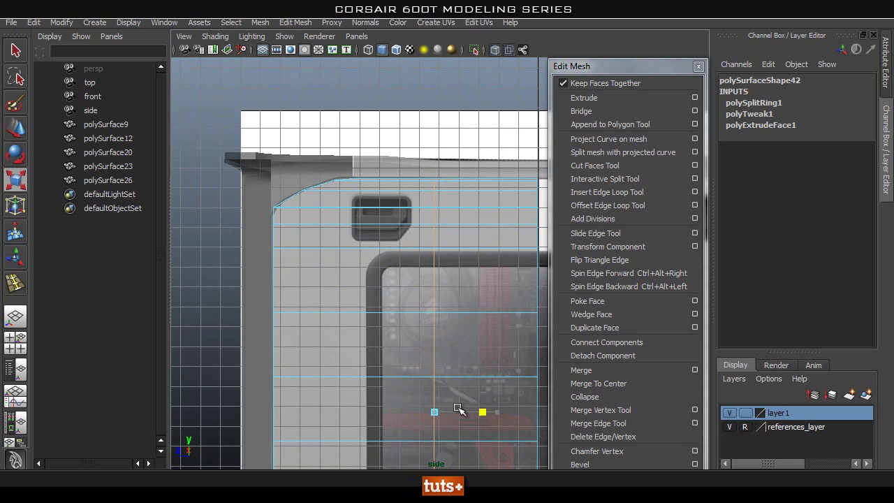
pyautogui.press('w')
pyautogui.moveTo(396, 413); pyautogui.dragTo(369, 414)
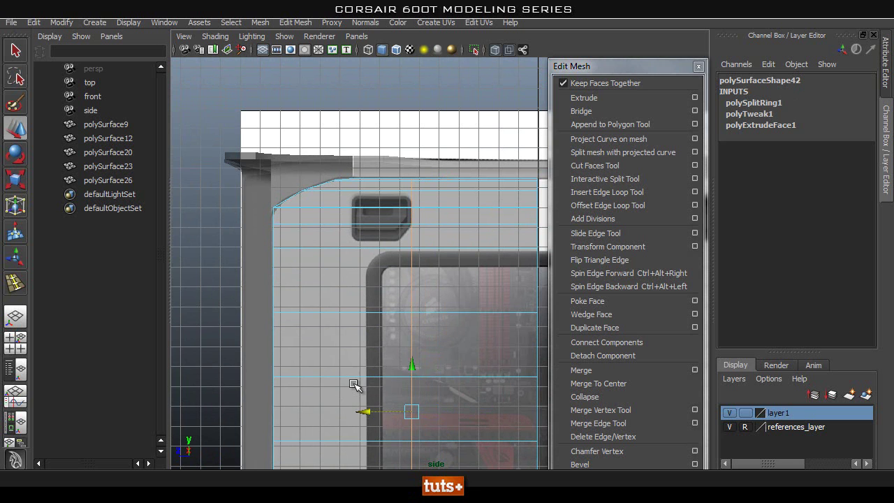
# Step: Insert a horizontal edge loop through the panel, aligned with the lower edge of the latch recess
pyautogui.keyDown('alt'); pyautogui.moveTo(354, 383); pyautogui.dragTo(480, 280, button='right'); pyautogui.keyUp('alt')
pyautogui.keyDown('alt'); pyautogui.moveTo(375, 241); pyautogui.dragTo(538, 322, button='middle'); pyautogui.keyUp('alt')
pyautogui.keyDown('alt'); pyautogui.moveTo(433, 303); pyautogui.dragTo(358, 289, button='middle'); pyautogui.keyUp('alt')
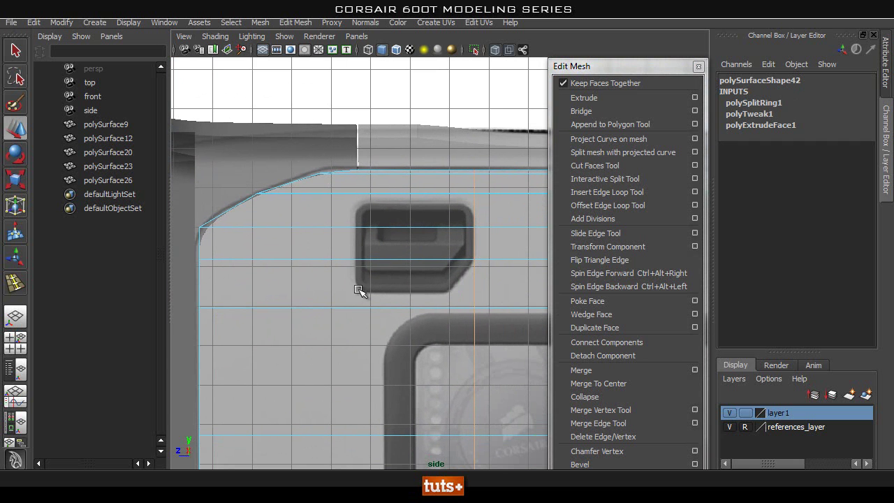
pyautogui.click(618, 191)
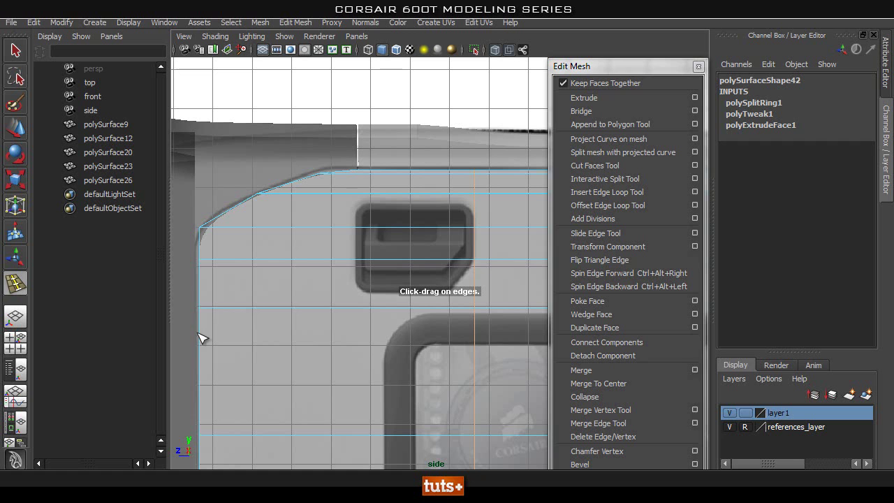
pyautogui.click(203, 294)
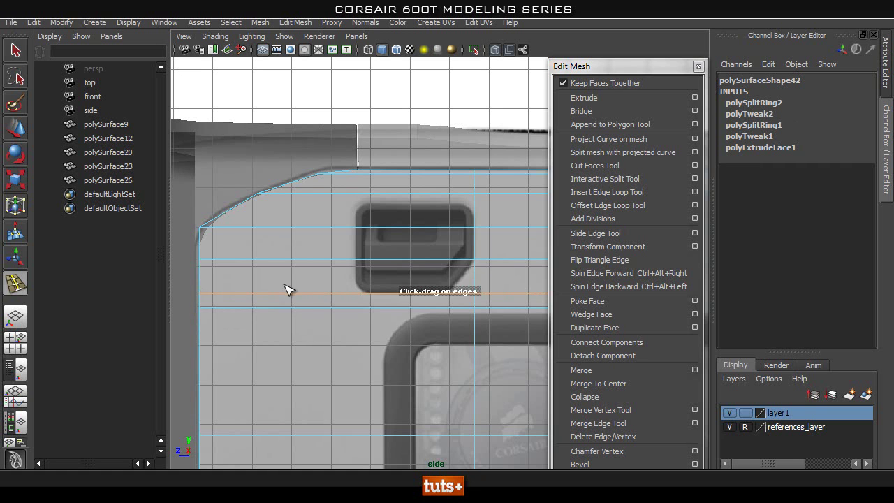
# Step: Insert a vertical edge loop through the panel along the front edge of the latch recess
pyautogui.keyDown('alt'); pyautogui.moveTo(274, 289); pyautogui.dragTo(261, 305, button='middle'); pyautogui.keyUp('alt')
pyautogui.keyDown('alt'); pyautogui.moveTo(261, 305); pyautogui.dragTo(347, 313, button='right'); pyautogui.keyUp('alt')
pyautogui.keyDown('alt'); pyautogui.moveTo(305, 286); pyautogui.dragTo(335, 288, button='middle'); pyautogui.keyUp('alt')
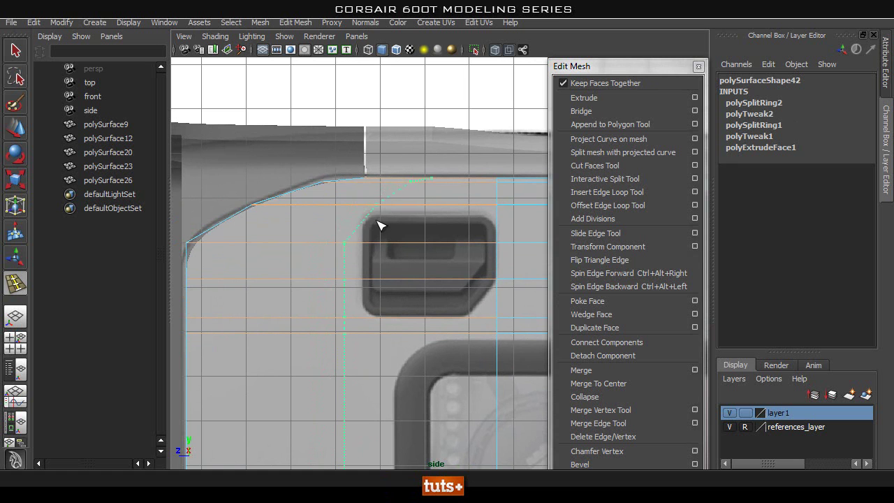
pyautogui.moveTo(391, 223); pyautogui.dragTo(392, 222)
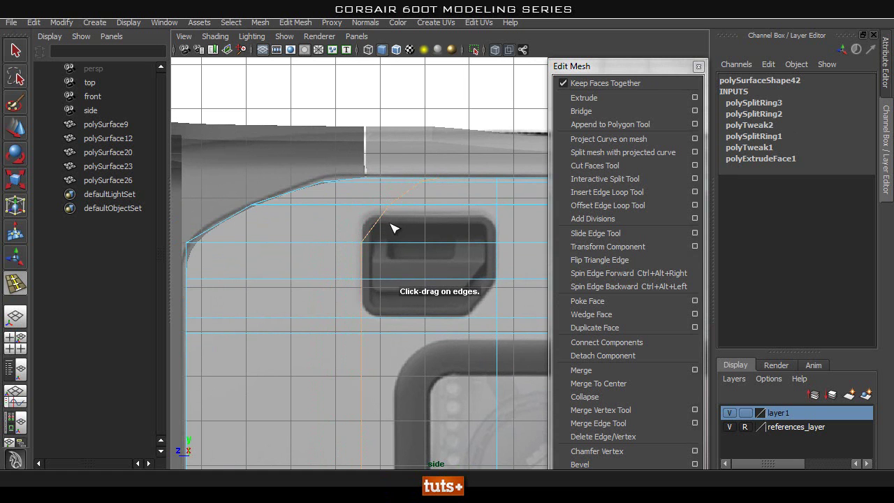
# Step: Scale the front edge loop along Z to straighten it and move it onto the latch recess's front edge
pyautogui.press('r')
pyautogui.keyDown('alt'); pyautogui.moveTo(404, 349); pyautogui.dragTo(314, 352, button='right'); pyautogui.keyUp('alt')
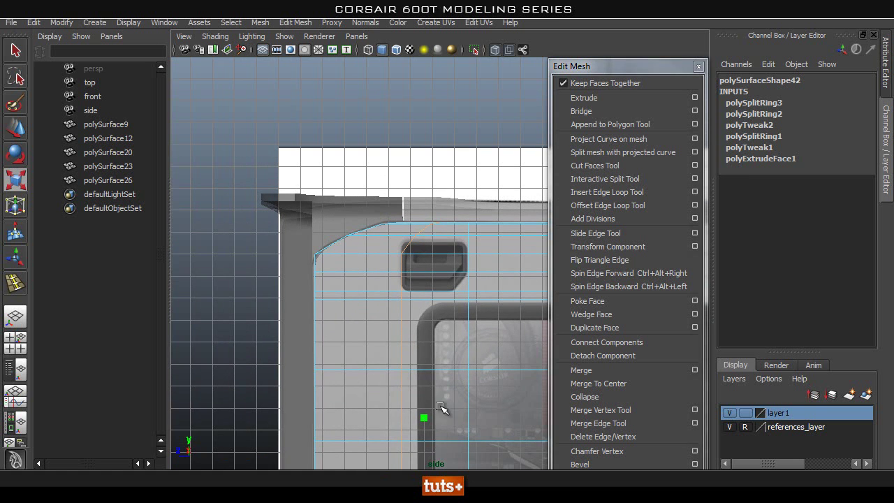
pyautogui.keyDown('alt'); pyautogui.moveTo(443, 409); pyautogui.dragTo(413, 310, button='middle'); pyautogui.keyUp('alt')
pyautogui.moveTo(334, 381); pyautogui.dragTo(354, 384)
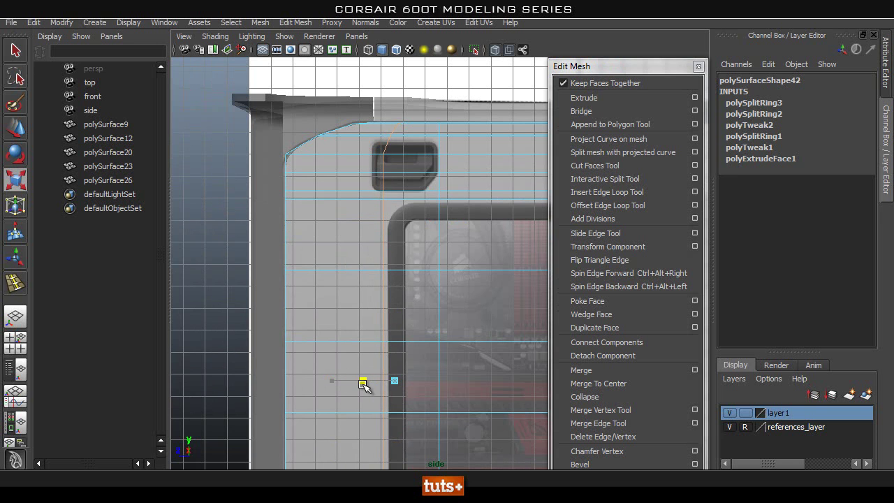
pyautogui.press('w')
pyautogui.moveTo(349, 379); pyautogui.dragTo(336, 378)
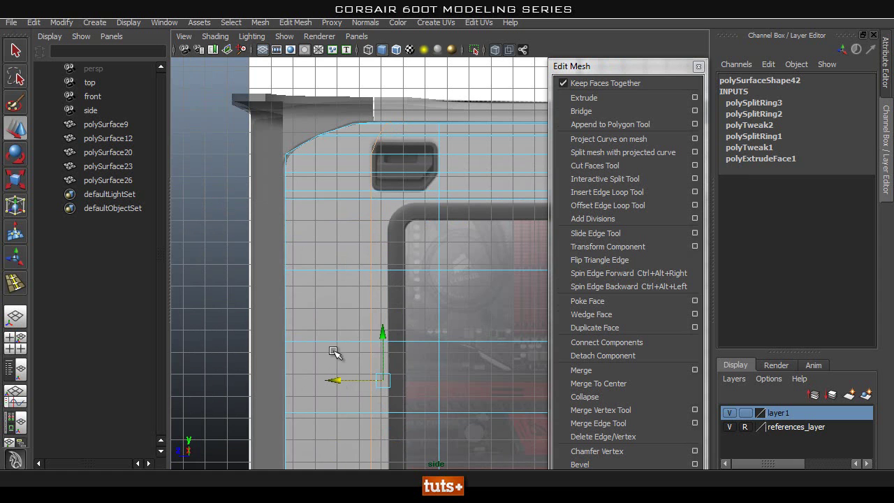
# Step: Snap the front loop's vertex just above the latch into vertical alignment with the loop vertices beside the recess
pyautogui.keyDown('alt'); pyautogui.moveTo(335, 354); pyautogui.dragTo(370, 355, button='right'); pyautogui.keyUp('alt')
pyautogui.keyDown('alt'); pyautogui.moveTo(355, 177); pyautogui.dragTo(386, 314, button='middle'); pyautogui.keyUp('alt')
pyautogui.keyDown('alt'); pyautogui.moveTo(381, 299); pyautogui.dragTo(493, 312, button='right'); pyautogui.keyUp('alt')
pyautogui.keyDown('alt'); pyautogui.moveTo(352, 266); pyautogui.dragTo(373, 271, button='middle'); pyautogui.keyUp('alt')
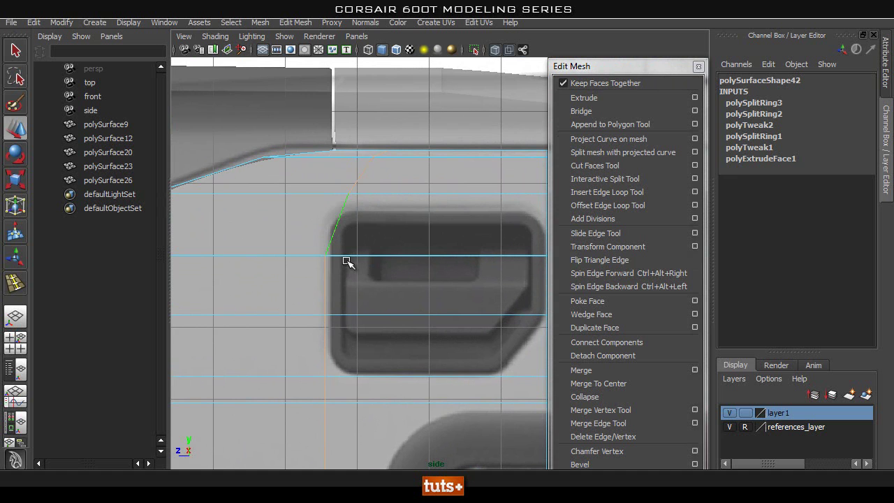
pyautogui.press('q')
pyautogui.moveTo(364, 191); pyautogui.dragTo(270, 180, button='right')
pyautogui.click(348, 195)
pyautogui.press('w')
pyautogui.click(300, 195)
pyautogui.press('v')
pyautogui.moveTo(324, 253); pyautogui.dragTo(321, 254, button='middle')
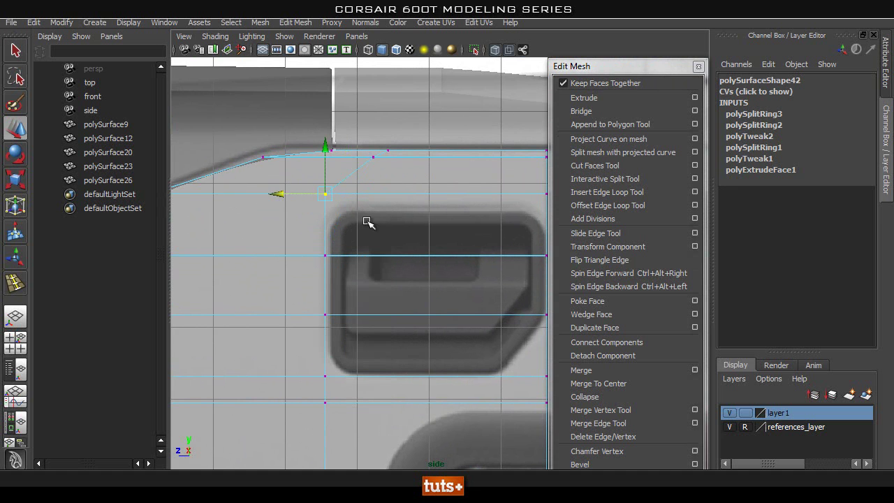
pyautogui.keyDown('alt'); pyautogui.moveTo(363, 179); pyautogui.dragTo(347, 210, button='middle'); pyautogui.keyUp('alt')
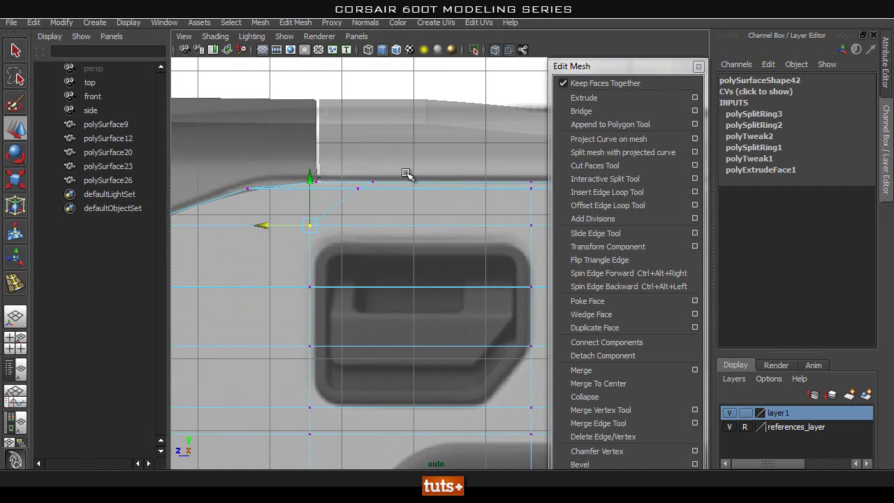
pyautogui.moveTo(395, 170); pyautogui.dragTo(349, 211)
pyautogui.moveTo(318, 189); pyautogui.dragTo(323, 213)
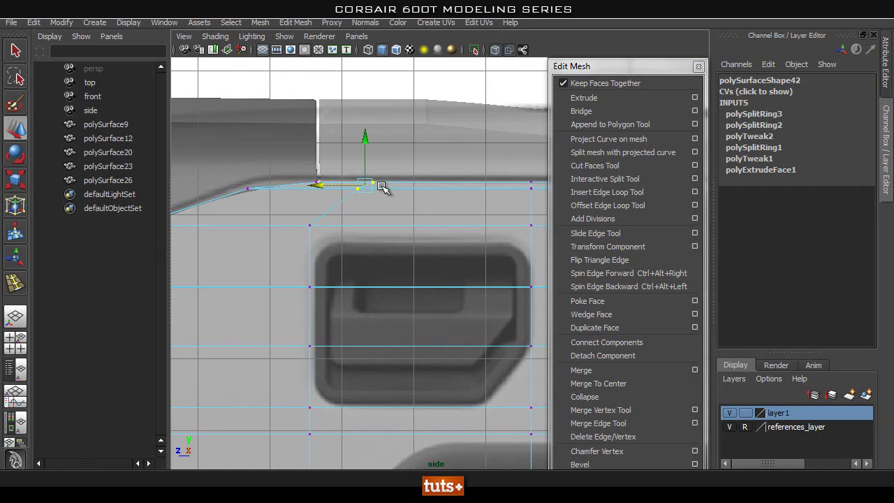
# Step: Try a horizontal edge loop along the upper edge of the latch recess, and undo it
pyautogui.keyDown('alt'); pyautogui.moveTo(389, 218); pyautogui.dragTo(361, 229, button='right'); pyautogui.keyUp('alt')
pyautogui.keyDown('alt'); pyautogui.moveTo(356, 262); pyautogui.dragTo(349, 224, button='middle'); pyautogui.keyUp('alt')
pyautogui.keyDown('alt'); pyautogui.moveTo(349, 225); pyautogui.dragTo(403, 228, button='right'); pyautogui.keyUp('alt')
pyautogui.keyDown('alt'); pyautogui.moveTo(403, 227); pyautogui.dragTo(405, 256, button='middle'); pyautogui.keyUp('alt')
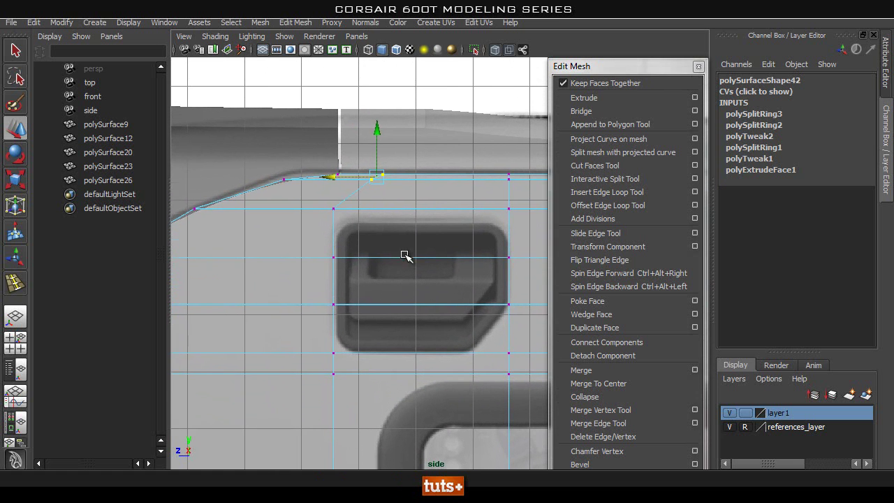
pyautogui.click(607, 206)
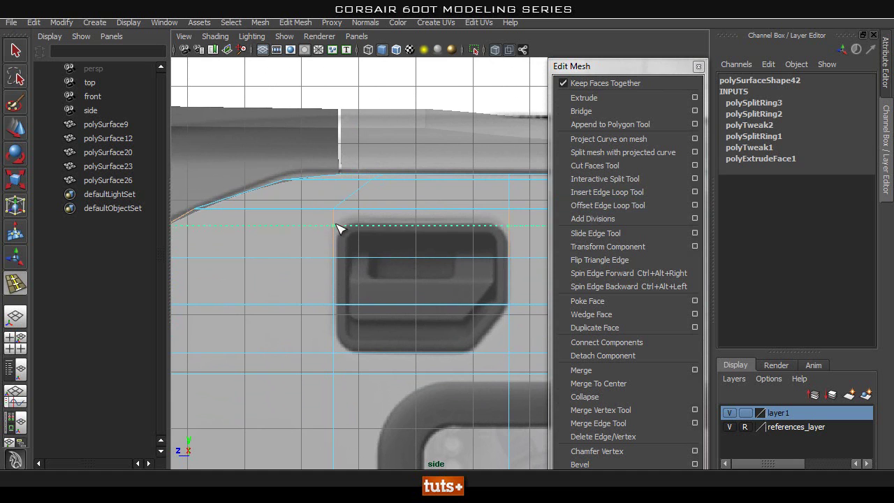
pyautogui.moveTo(338, 223); pyautogui.dragTo(338, 225)
pyautogui.keyDown('alt'); pyautogui.moveTo(384, 244); pyautogui.dragTo(339, 242, button='right'); pyautogui.keyUp('alt')
pyautogui.keyDown('alt'); pyautogui.moveTo(339, 241); pyautogui.dragTo(361, 244, button='middle'); pyautogui.keyUp('alt')
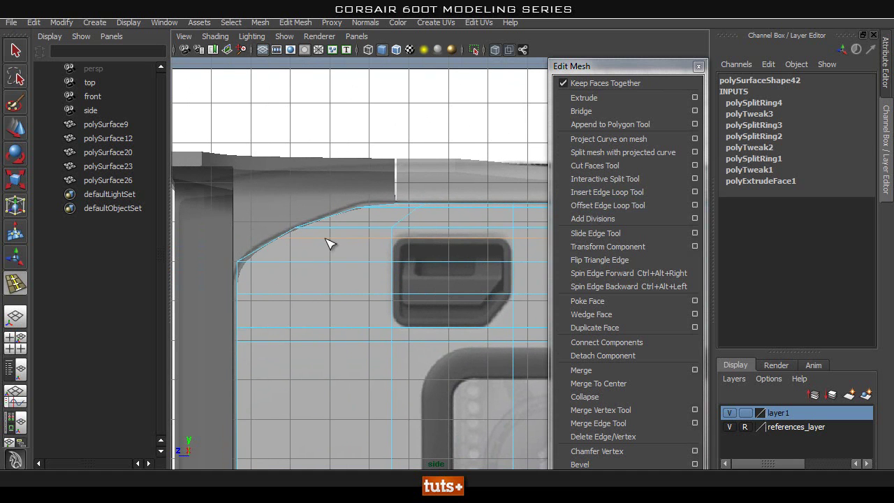
pyautogui.hotkey('ctrl', 'z')
# Step: Move the two vertices above the latch's front and rear corners down to just above the recess's upper edge
pyautogui.keyDown('alt'); pyautogui.moveTo(395, 243); pyautogui.dragTo(347, 266, button='middle'); pyautogui.keyUp('alt')
pyautogui.keyDown('alt'); pyautogui.moveTo(343, 267); pyautogui.dragTo(288, 235, button='right'); pyautogui.keyUp('alt')
pyautogui.press('q')
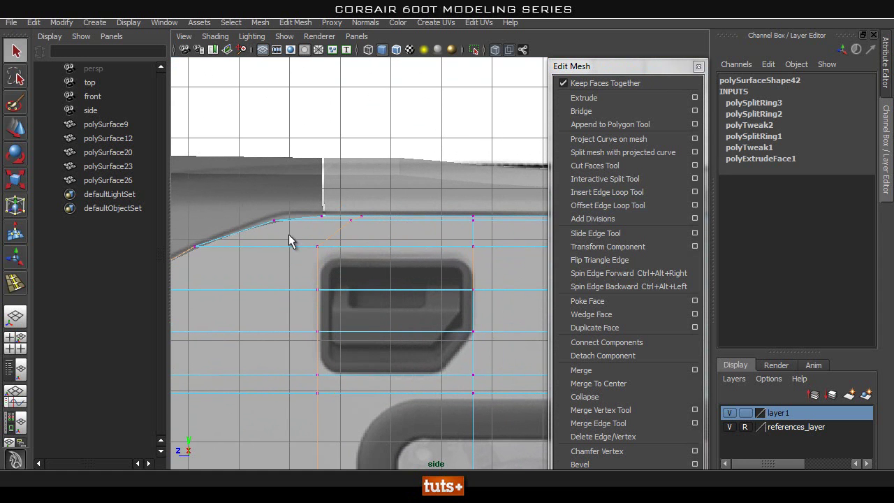
pyautogui.moveTo(514, 254); pyautogui.dragTo(514, 254)
pyautogui.scroll(2, 303, 286)
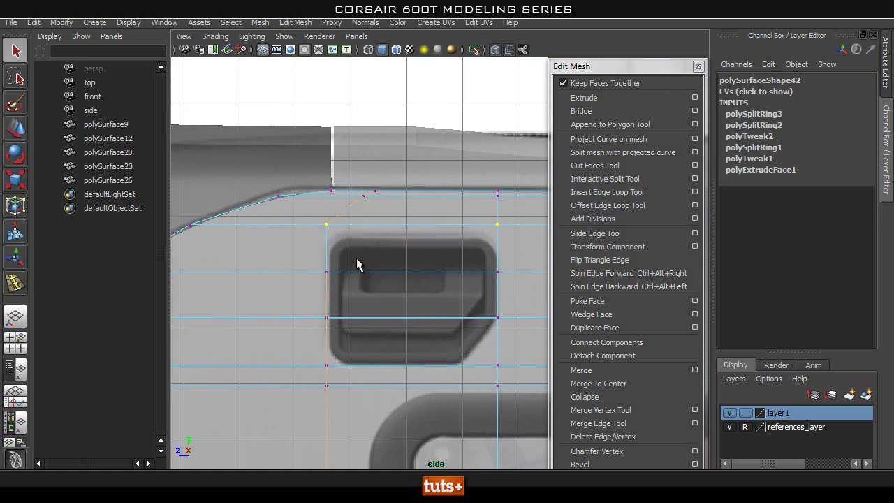
pyautogui.press('w')
pyautogui.moveTo(413, 197)
pyautogui.mouseDown()
pyautogui.moveTo(412, 175)
pyautogui.moveTo(410, 183)
pyautogui.mouseUp()
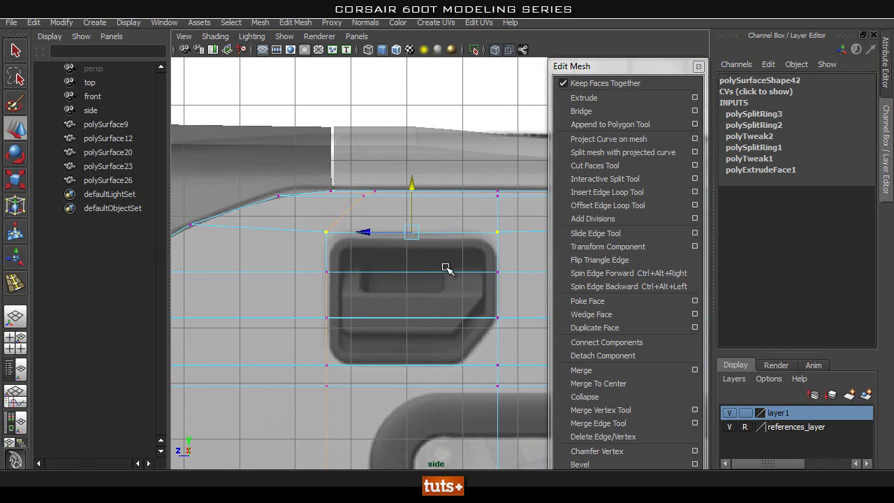
# Step: Select the full-height column of vertices at the latch's rear edge and move it slightly rearward along Z
pyautogui.keyDown('alt'); pyautogui.moveTo(465, 268); pyautogui.dragTo(420, 241, button='middle'); pyautogui.keyUp('alt')
pyautogui.moveTo(443, 159); pyautogui.dragTo(482, 422)
pyautogui.keyDown('alt'); pyautogui.moveTo(460, 400); pyautogui.dragTo(199, 390, button='right'); pyautogui.keyUp('alt')
pyautogui.keyDown('alt'); pyautogui.moveTo(438, 384); pyautogui.dragTo(412, 249, button='middle'); pyautogui.keyUp('alt')
pyautogui.keyDown('alt'); pyautogui.moveTo(434, 255); pyautogui.dragTo(370, 257, button='right'); pyautogui.keyUp('alt')
pyautogui.keyDown('alt'); pyautogui.moveTo(434, 234); pyautogui.dragTo(415, 233, button='right'); pyautogui.keyUp('alt')
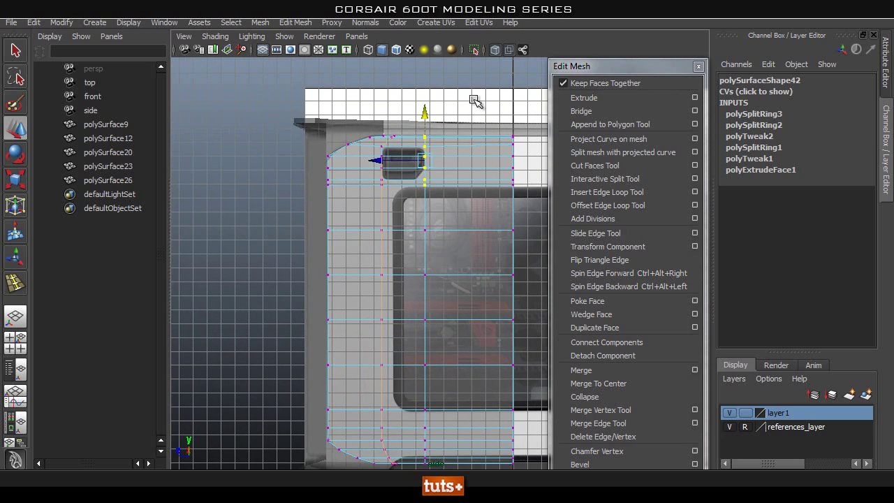
pyautogui.moveTo(474, 98); pyautogui.dragTo(405, 474)
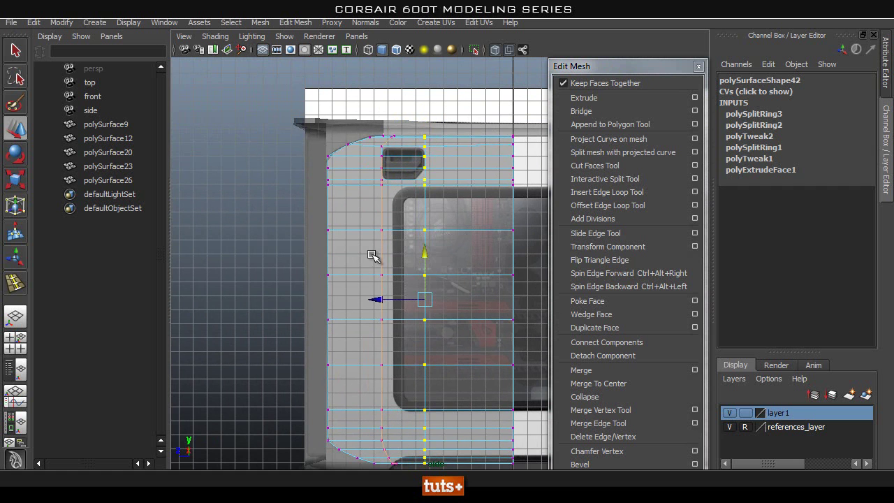
pyautogui.moveTo(375, 298); pyautogui.dragTo(378, 299)
# Step: Select the column of vertices along the latch's front edge, excluding the curved ends, and move it slightly forward along Z
pyautogui.scroll(2, 349, 220)
pyautogui.keyDown('alt'); pyautogui.moveTo(398, 217); pyautogui.dragTo(441, 296, button='middle'); pyautogui.keyUp('alt')
pyautogui.scroll(2, 406, 211)
pyautogui.moveTo(418, 163); pyautogui.dragTo(379, 430)
pyautogui.scroll(-2, 338, 419)
pyautogui.keyDown('alt'); pyautogui.moveTo(359, 399); pyautogui.dragTo(338, 135, button='middle'); pyautogui.keyUp('alt')
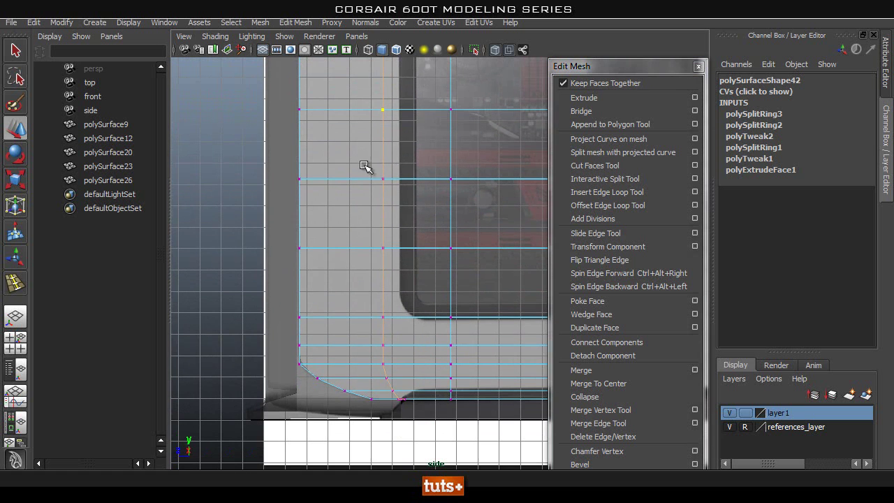
pyautogui.keyDown('shift'); pyautogui.moveTo(398, 178); pyautogui.dragTo(376, 447); pyautogui.keyUp('shift')
pyautogui.keyDown('alt'); pyautogui.moveTo(335, 234); pyautogui.dragTo(358, 386, button='middle'); pyautogui.keyUp('alt')
pyautogui.moveTo(368, 304); pyautogui.dragTo(366, 304)
# Step: Select the horizontal edge loop at the latch recess's lower edge and move it slightly down, clear of the recess
pyautogui.keyDown('alt'); pyautogui.moveTo(407, 216); pyautogui.dragTo(413, 313, button='middle'); pyautogui.keyUp('alt')
pyautogui.keyDown('alt'); pyautogui.moveTo(243, 263); pyautogui.dragTo(335, 263, button='right'); pyautogui.keyUp('alt')
pyautogui.keyDown('alt'); pyautogui.moveTo(374, 204); pyautogui.dragTo(326, 336, button='middle'); pyautogui.keyUp('alt')
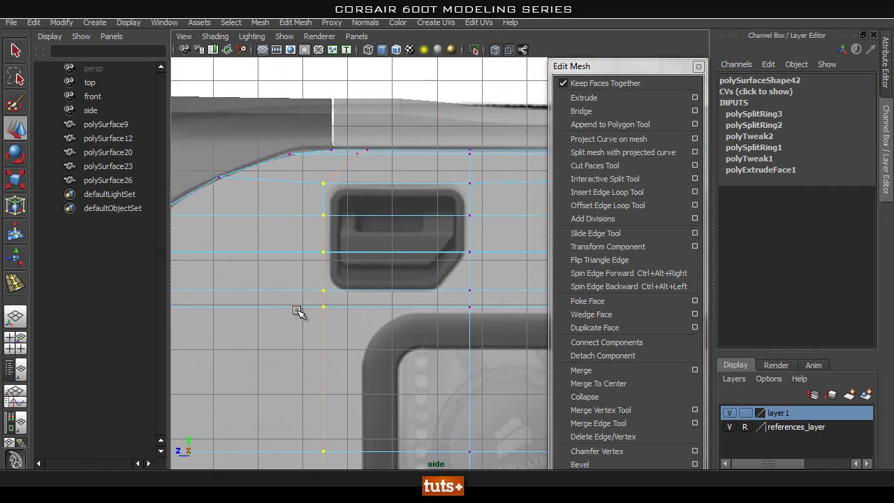
pyautogui.keyDown('alt'); pyautogui.moveTo(235, 333); pyautogui.dragTo(256, 325, button='right'); pyautogui.keyUp('alt')
pyautogui.keyDown('alt'); pyautogui.moveTo(256, 326); pyautogui.dragTo(351, 297, button='middle'); pyautogui.keyUp('alt')
pyautogui.press('q')
pyautogui.moveTo(348, 247); pyautogui.dragTo(347, 222, button='right')
pyautogui.doubleClick(357, 260)
pyautogui.keyDown('alt'); pyautogui.moveTo(377, 290); pyautogui.dragTo(257, 289, button='middle'); pyautogui.keyUp('alt')
pyautogui.keyDown('alt'); pyautogui.moveTo(354, 287); pyautogui.dragTo(297, 285, button='right'); pyautogui.keyUp('alt')
pyautogui.keyDown('alt'); pyautogui.moveTo(339, 284); pyautogui.dragTo(274, 283, button='middle'); pyautogui.keyUp('alt')
pyautogui.press('w')
pyautogui.moveTo(364, 212); pyautogui.dragTo(364, 213)
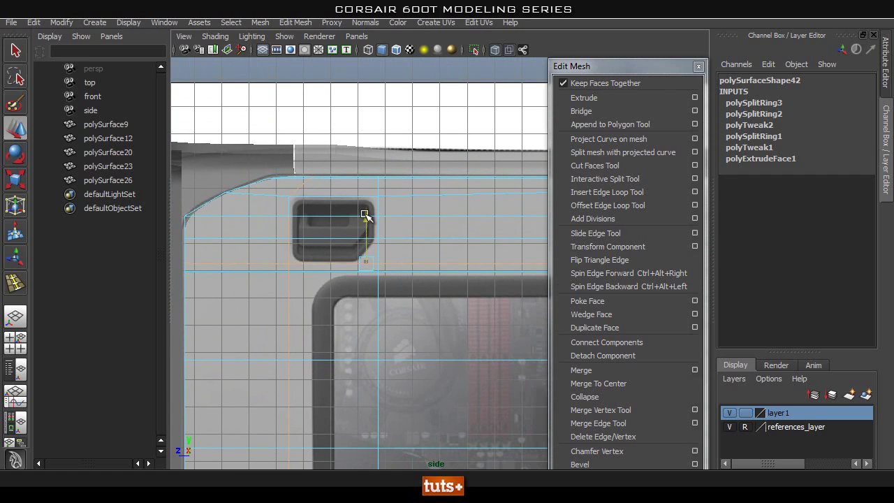
pyautogui.keyDown('alt'); pyautogui.moveTo(325, 261); pyautogui.dragTo(374, 261, button='right'); pyautogui.keyUp('alt')
pyautogui.keyDown('alt'); pyautogui.moveTo(374, 261); pyautogui.dragTo(453, 298, button='middle'); pyautogui.keyUp('alt')
pyautogui.keyDown('alt'); pyautogui.moveTo(357, 296); pyautogui.dragTo(384, 295, button='right'); pyautogui.keyUp('alt')
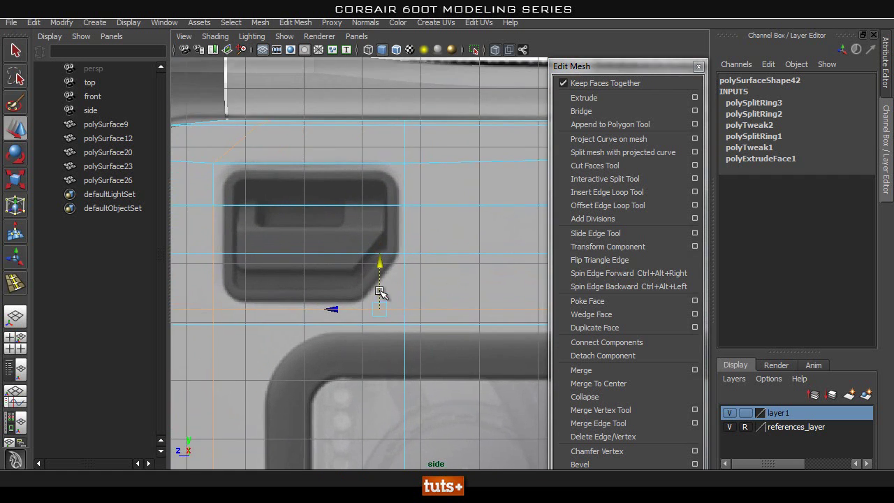
pyautogui.keyDown('alt'); pyautogui.moveTo(381, 294); pyautogui.dragTo(458, 275, button='middle'); pyautogui.keyUp('alt')
pyautogui.keyDown('alt'); pyautogui.moveTo(455, 274); pyautogui.dragTo(433, 275, button='right'); pyautogui.keyUp('alt')
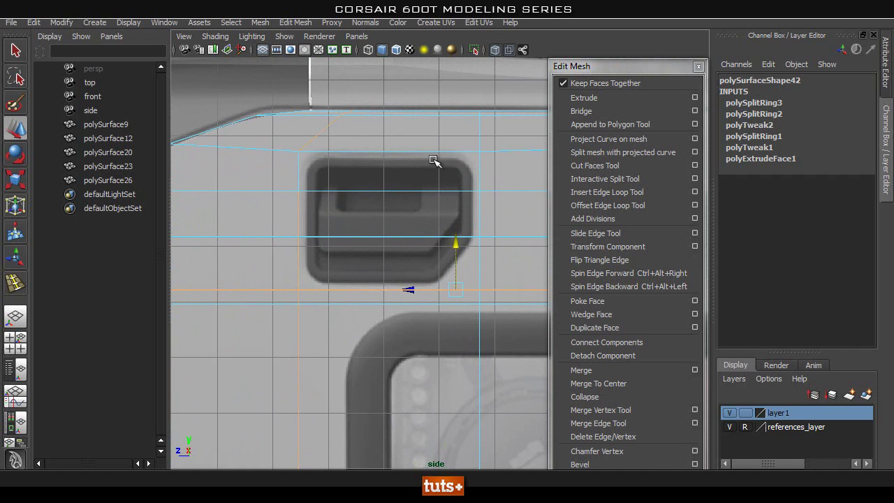
pyautogui.keyDown('alt'); pyautogui.moveTo(470, 287); pyautogui.dragTo(452, 289, button='middle'); pyautogui.keyUp('alt')
pyautogui.press('q')
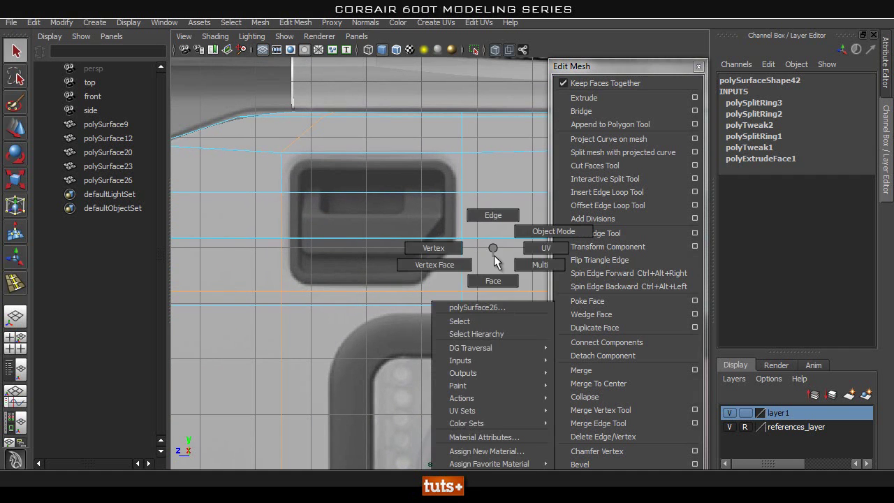
pyautogui.click(448, 297)
pyautogui.keyDown('alt'); pyautogui.moveTo(271, 275); pyautogui.dragTo(415, 287, button='right'); pyautogui.keyUp('alt')
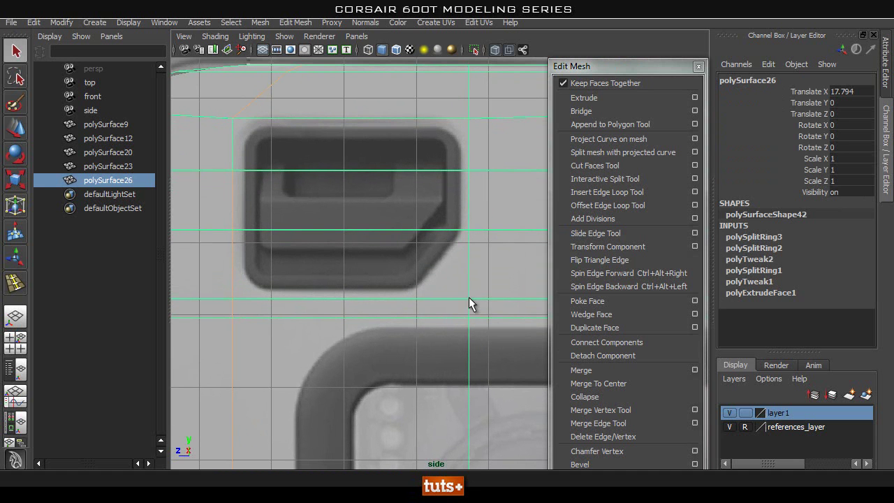
pyautogui.moveTo(451, 248); pyautogui.dragTo(377, 246, button='right')
pyautogui.keyDown('alt'); pyautogui.moveTo(470, 288); pyautogui.dragTo(433, 287, button='right'); pyautogui.keyUp('alt')
pyautogui.keyDown('alt'); pyautogui.moveTo(452, 287); pyautogui.dragTo(449, 292, button='middle'); pyautogui.keyUp('alt')
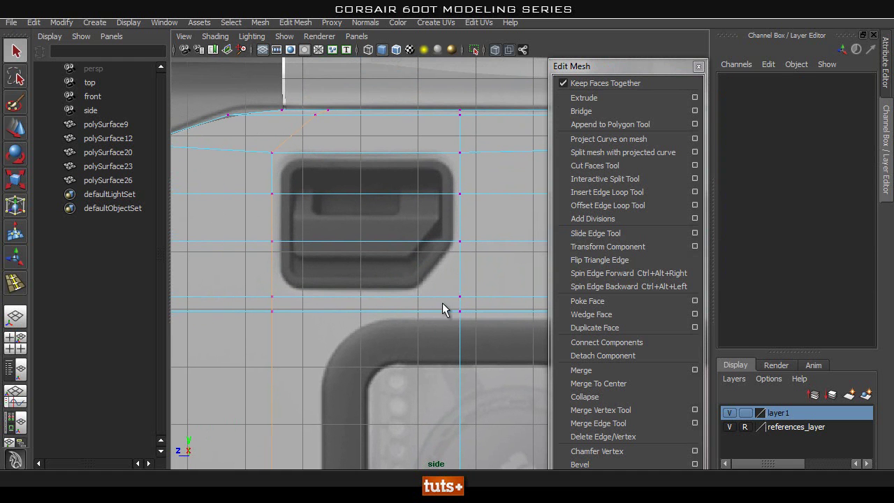
pyautogui.moveTo(444, 312); pyautogui.dragTo(445, 312)
pyautogui.press('w')
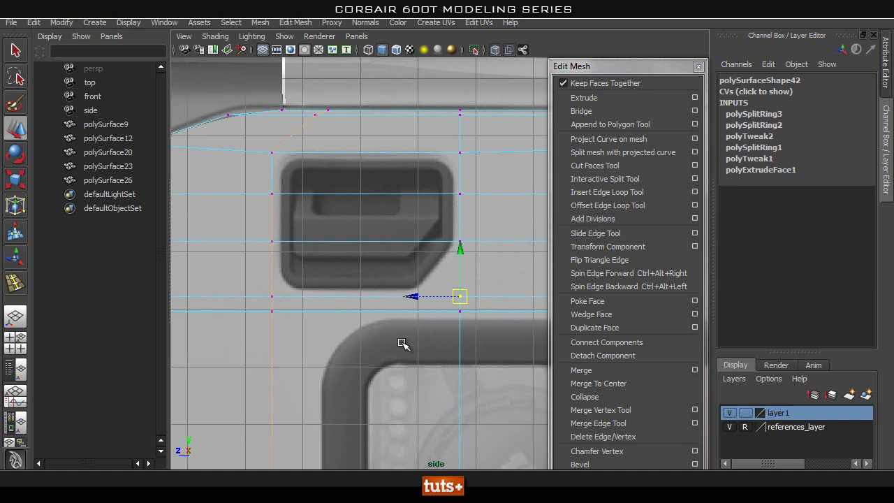
# Step: Insert a vertical edge loop where the latch's lower edge meets its angled corner, and flatten it along Z at that point
pyautogui.click(612, 195)
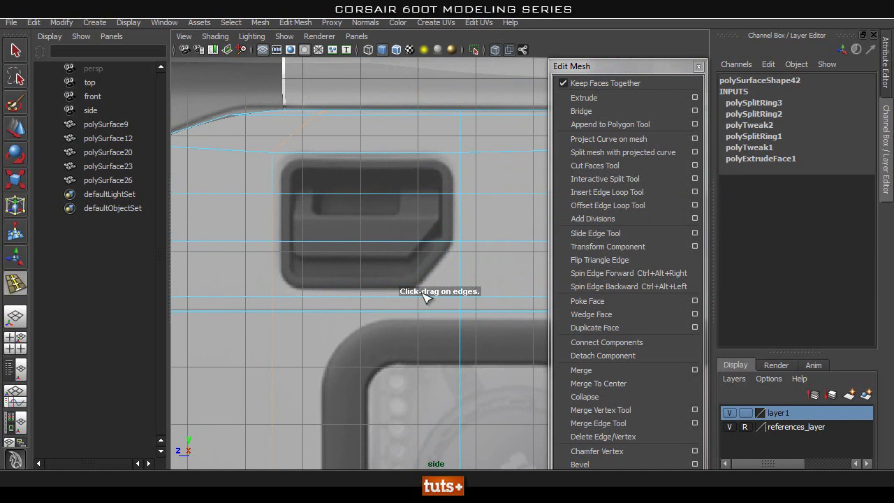
pyautogui.moveTo(423, 297); pyautogui.dragTo(418, 298)
pyautogui.press('r')
pyautogui.keyDown('alt'); pyautogui.moveTo(421, 384); pyautogui.dragTo(332, 376, button='right'); pyautogui.keyUp('alt')
pyautogui.keyDown('alt'); pyautogui.moveTo(390, 403); pyautogui.dragTo(335, 354, button='middle'); pyautogui.keyUp('alt')
pyautogui.moveTo(311, 446); pyautogui.dragTo(381, 448)
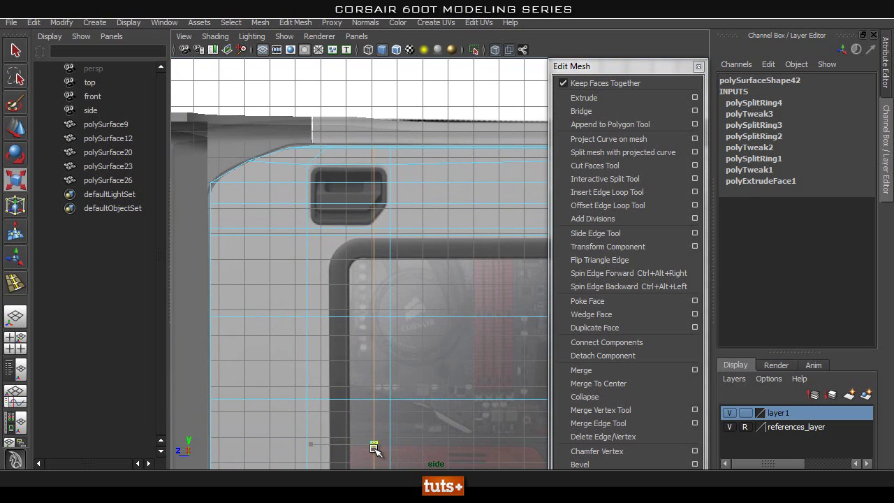
pyautogui.press('w')
pyautogui.moveTo(334, 448); pyautogui.dragTo(319, 444)
# Step: Examine how the edge loops around the latch recess line up with its angled lower rear corner
pyautogui.keyDown('alt'); pyautogui.moveTo(337, 251); pyautogui.dragTo(388, 282, button='right'); pyautogui.keyUp('alt')
pyautogui.keyDown('alt'); pyautogui.moveTo(388, 283); pyautogui.dragTo(432, 368, button='middle'); pyautogui.keyUp('alt')
pyautogui.keyDown('alt'); pyautogui.moveTo(350, 304); pyautogui.dragTo(367, 311, button='right'); pyautogui.keyUp('alt')
pyautogui.keyDown('alt'); pyautogui.moveTo(346, 299); pyautogui.dragTo(410, 347, button='middle'); pyautogui.keyUp('alt')
pyautogui.keyDown('alt'); pyautogui.moveTo(432, 357); pyautogui.dragTo(417, 332, button='right'); pyautogui.keyUp('alt')
pyautogui.keyDown('alt'); pyautogui.moveTo(417, 332); pyautogui.dragTo(418, 272, button='middle'); pyautogui.keyUp('alt')
pyautogui.keyDown('alt'); pyautogui.moveTo(417, 271); pyautogui.dragTo(377, 299, button='right'); pyautogui.keyUp('alt')
pyautogui.keyDown('alt'); pyautogui.moveTo(398, 317); pyautogui.dragTo(393, 365, button='middle'); pyautogui.keyUp('alt')
pyautogui.keyDown('alt'); pyautogui.moveTo(393, 365); pyautogui.dragTo(431, 329, button='right'); pyautogui.keyUp('alt')
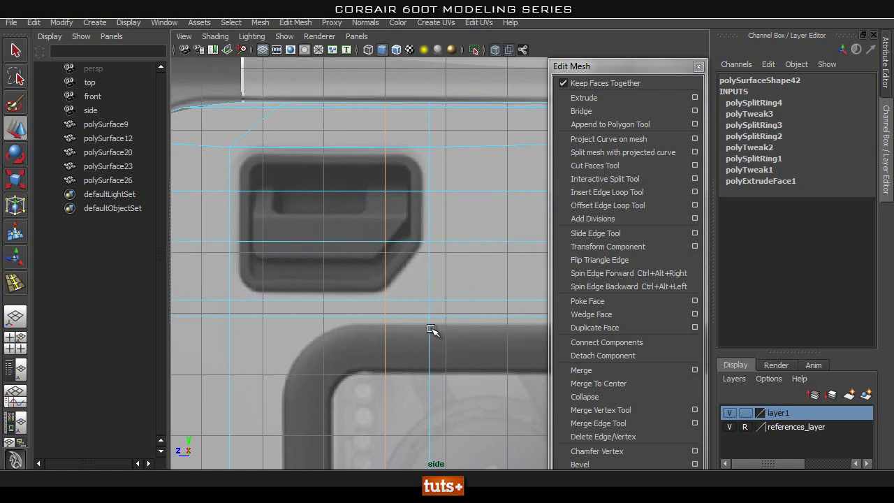
pyautogui.keyDown('alt'); pyautogui.moveTo(367, 321); pyautogui.dragTo(374, 342, button='middle'); pyautogui.keyUp('alt')
pyautogui.keyDown('alt'); pyautogui.moveTo(375, 342); pyautogui.dragTo(423, 349, button='right'); pyautogui.keyUp('alt')
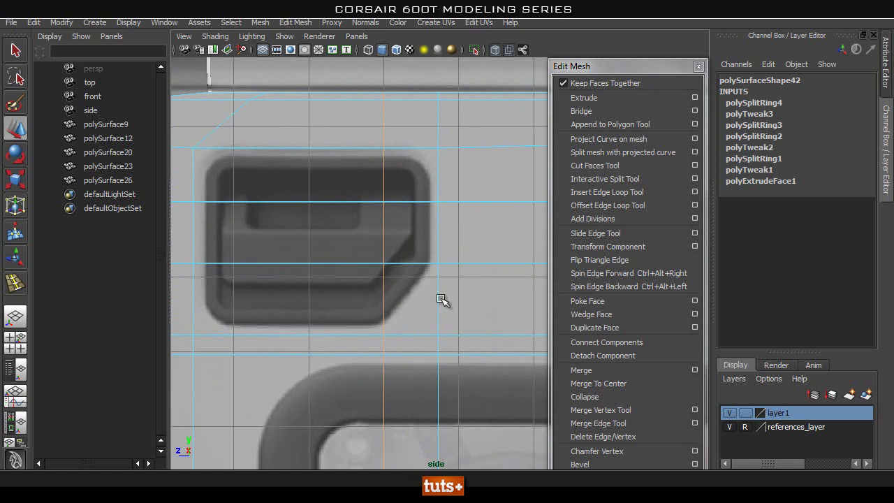
# Step: Move the vertex outside the latch's angled lower rear corner up and forward so it sits along the recess's slanted edge
pyautogui.press('q')
pyautogui.moveTo(419, 246); pyautogui.dragTo(356, 246, button='right')
pyautogui.press('w')
pyautogui.moveTo(438, 335); pyautogui.dragTo(415, 302)
pyautogui.keyDown('alt'); pyautogui.moveTo(437, 317); pyautogui.dragTo(400, 412, button='right'); pyautogui.keyUp('alt')
pyautogui.keyDown('alt'); pyautogui.moveTo(401, 411); pyautogui.dragTo(391, 351, button='middle'); pyautogui.keyUp('alt')
pyautogui.keyDown('alt'); pyautogui.moveTo(392, 306); pyautogui.dragTo(397, 333, button='middle'); pyautogui.keyUp('alt')
pyautogui.keyDown('alt'); pyautogui.moveTo(325, 305); pyautogui.dragTo(593, 361, button='right'); pyautogui.keyUp('alt')
pyautogui.keyDown('alt'); pyautogui.moveTo(487, 314); pyautogui.dragTo(159, 342, button='right'); pyautogui.keyUp('alt')
pyautogui.keyDown('alt'); pyautogui.moveTo(393, 391); pyautogui.dragTo(393, 268, button='middle'); pyautogui.keyUp('alt')
pyautogui.keyDown('alt'); pyautogui.moveTo(464, 255); pyautogui.dragTo(417, 250, button='right'); pyautogui.keyUp('alt')
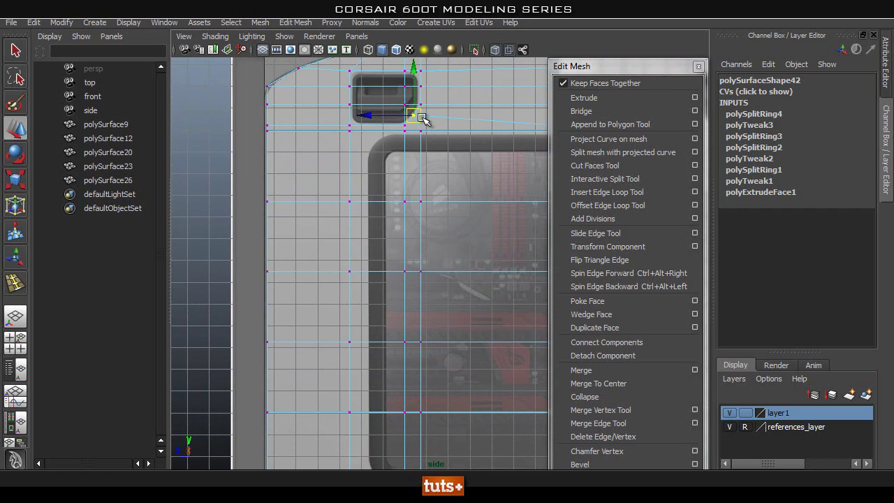
pyautogui.keyDown('alt'); pyautogui.moveTo(459, 219); pyautogui.dragTo(474, 303, button='middle'); pyautogui.keyUp('alt')
pyautogui.keyDown('alt'); pyautogui.moveTo(474, 303); pyautogui.dragTo(576, 241, button='right'); pyautogui.keyUp('alt')
pyautogui.keyDown('alt'); pyautogui.moveTo(319, 188); pyautogui.dragTo(361, 287, button='middle'); pyautogui.keyUp('alt')
pyautogui.keyDown('alt'); pyautogui.moveTo(361, 287); pyautogui.dragTo(402, 269, button='right'); pyautogui.keyUp('alt')
pyautogui.keyDown('alt'); pyautogui.moveTo(402, 270); pyautogui.dragTo(387, 342, button='middle'); pyautogui.keyUp('alt')
# Step: Select all panel faces covering the latch recess, including the angled corner, and delete them to open a hole
pyautogui.press('q')
pyautogui.moveTo(370, 256); pyautogui.dragTo(370, 289, button='right')
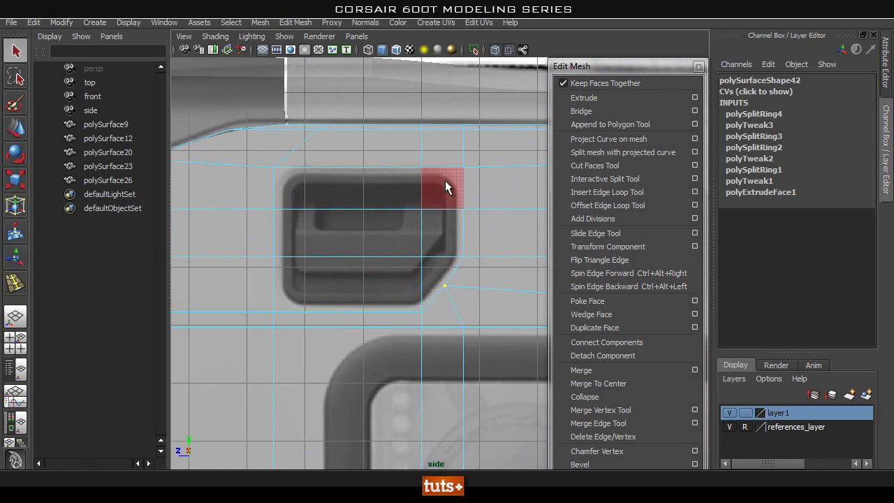
pyautogui.moveTo(353, 273); pyautogui.dragTo(318, 271)
pyautogui.keyDown('alt'); pyautogui.moveTo(369, 277); pyautogui.dragTo(302, 311, button='middle'); pyautogui.keyUp('alt')
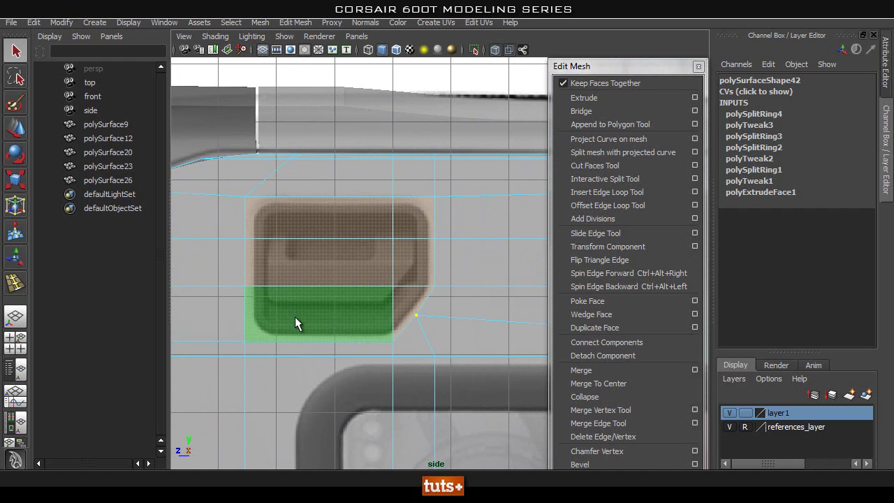
pyautogui.press('Delete')
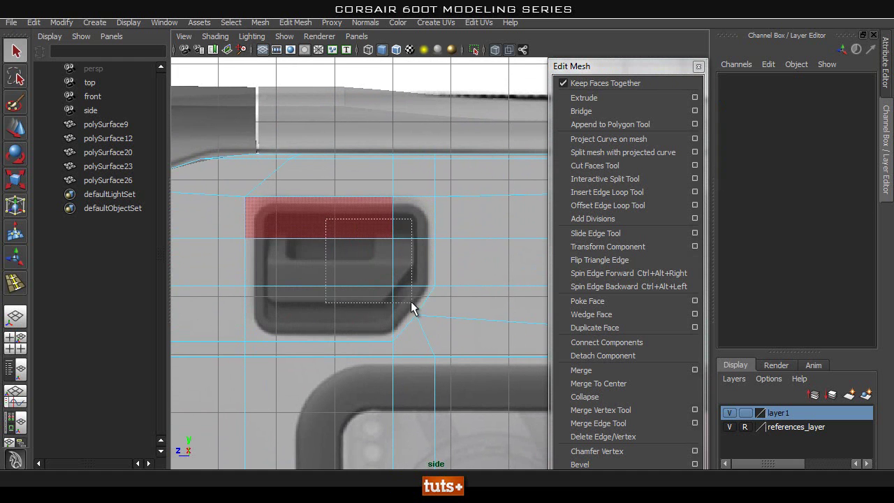
pyautogui.moveTo(408, 301); pyautogui.dragTo(409, 303)
pyautogui.press('Delete')
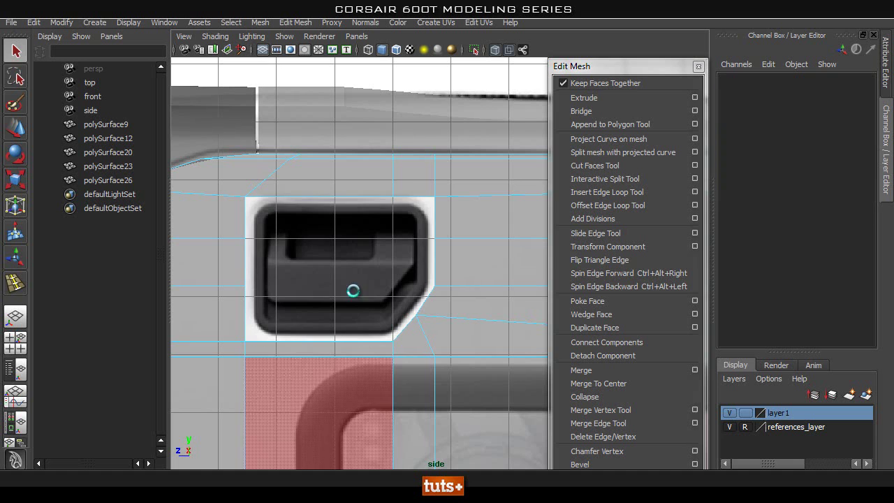
# Step: Insert two vertical edge loops above the latch opening, close to its upper rear corner
pyautogui.keyDown('alt'); pyautogui.moveTo(267, 270); pyautogui.dragTo(278, 272, button='middle'); pyautogui.keyUp('alt')
pyautogui.keyDown('alt'); pyautogui.moveTo(277, 272); pyautogui.dragTo(349, 259, button='right'); pyautogui.keyUp('alt')
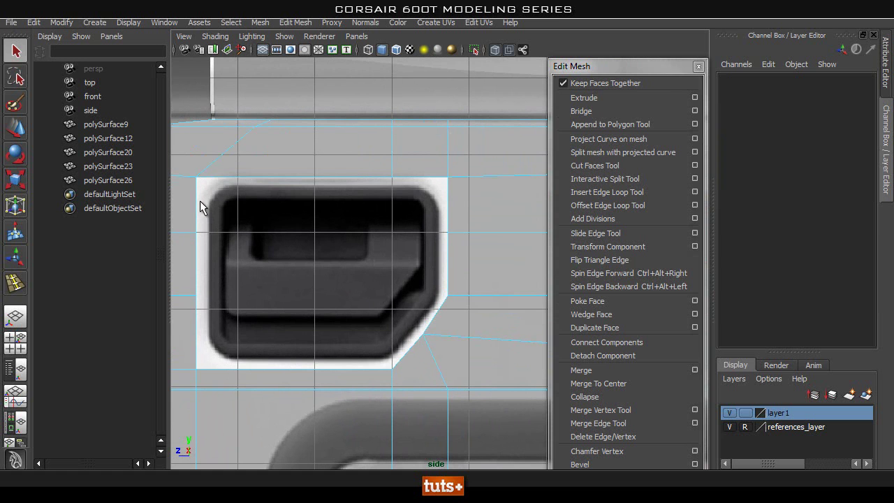
pyautogui.keyDown('alt'); pyautogui.moveTo(370, 193); pyautogui.dragTo(419, 204, button='right'); pyautogui.keyUp('alt')
pyautogui.keyDown('alt'); pyautogui.moveTo(418, 204); pyautogui.dragTo(453, 210, button='middle'); pyautogui.keyUp('alt')
pyautogui.keyDown('alt'); pyautogui.moveTo(453, 210); pyautogui.dragTo(402, 225, button='right'); pyautogui.keyUp('alt')
pyautogui.keyDown('alt'); pyautogui.moveTo(402, 225); pyautogui.dragTo(402, 246, button='middle'); pyautogui.keyUp('alt')
pyautogui.keyDown('alt'); pyautogui.moveTo(403, 246); pyautogui.dragTo(565, 246, button='right'); pyautogui.keyUp('alt')
pyautogui.keyDown('alt'); pyautogui.moveTo(447, 241); pyautogui.dragTo(459, 264, button='middle'); pyautogui.keyUp('alt')
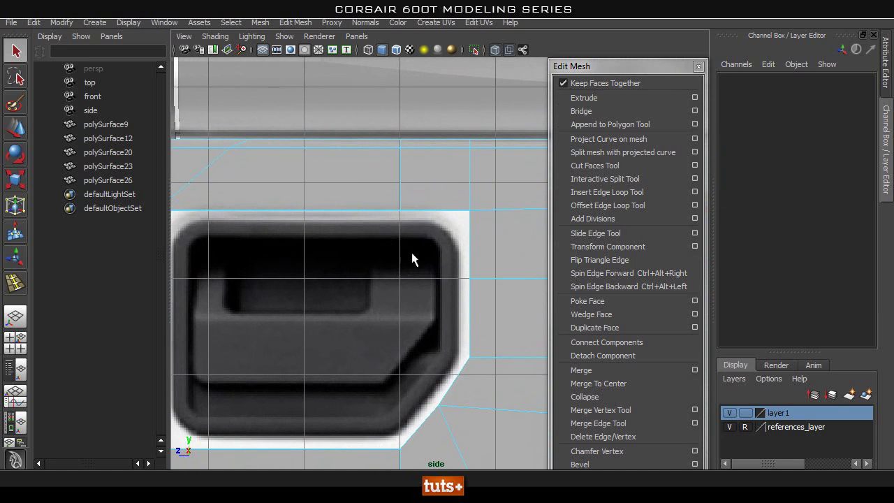
pyautogui.click(617, 192)
pyautogui.moveTo(461, 215); pyautogui.dragTo(429, 211)
pyautogui.scroll(3, 446, 254)
pyautogui.keyDown('alt'); pyautogui.moveTo(449, 182); pyautogui.dragTo(445, 187, button='middle'); pyautogui.keyUp('alt')
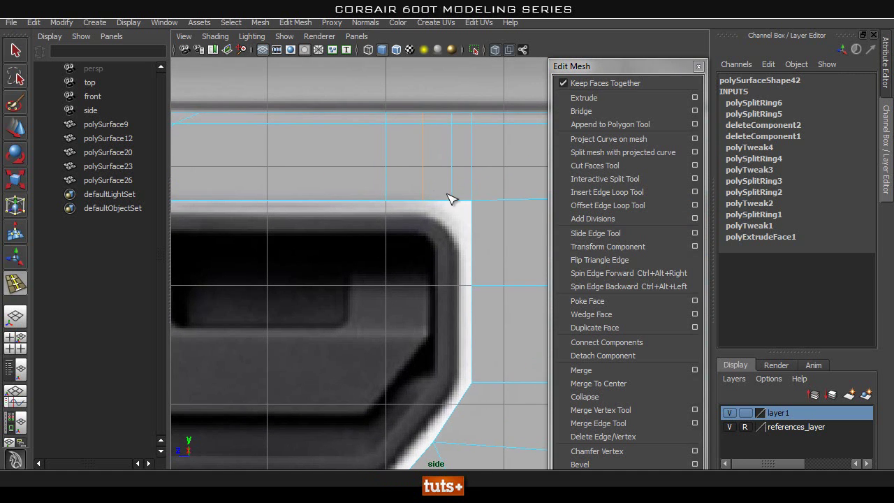
# Step: Lower the opening's upper rear corner vertex and its neighbour to follow the rounded corner in the reference
pyautogui.press('q')
pyautogui.moveTo(470, 180); pyautogui.dragTo(448, 173, button='right')
pyautogui.moveTo(469, 225); pyautogui.dragTo(469, 227)
pyautogui.press('w')
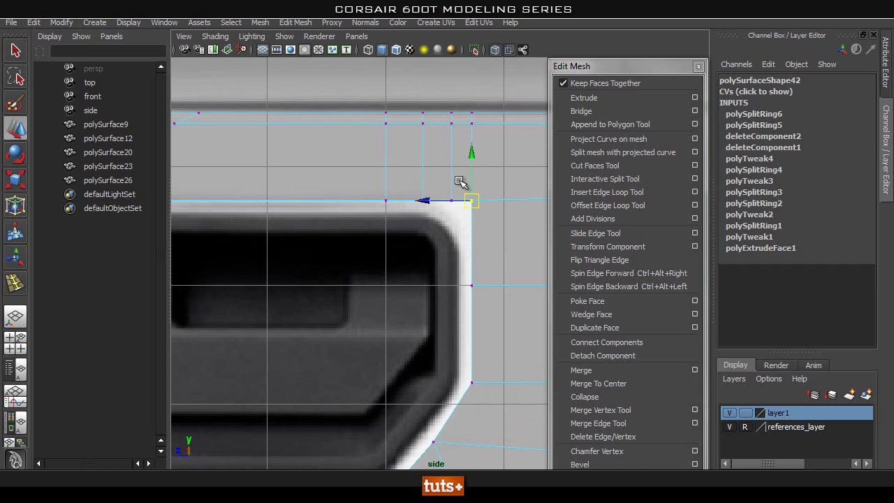
pyautogui.moveTo(473, 148); pyautogui.dragTo(435, 208)
pyautogui.moveTo(451, 153); pyautogui.dragTo(432, 213)
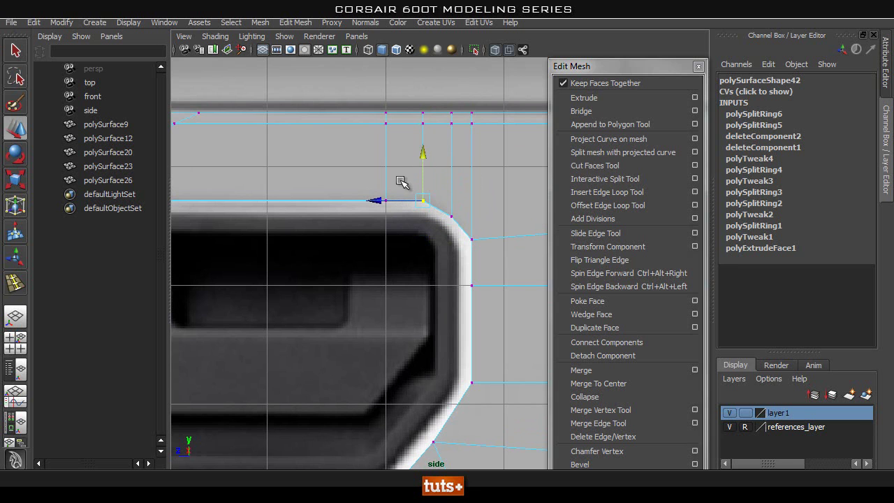
pyautogui.click(404, 266)
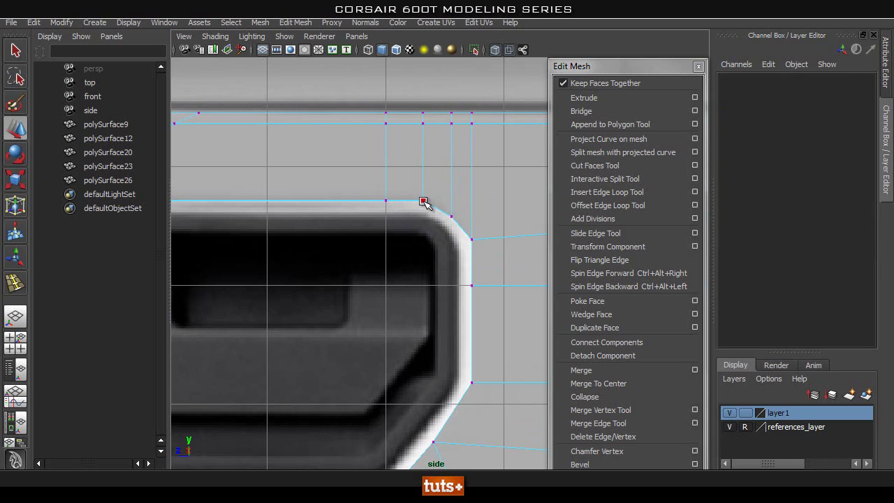
# Step: Insert two edge loops through the latch opening's upper edge, just behind its upper front corner
pyautogui.keyDown('alt'); pyautogui.moveTo(372, 238); pyautogui.dragTo(582, 264, button='middle'); pyautogui.keyUp('alt')
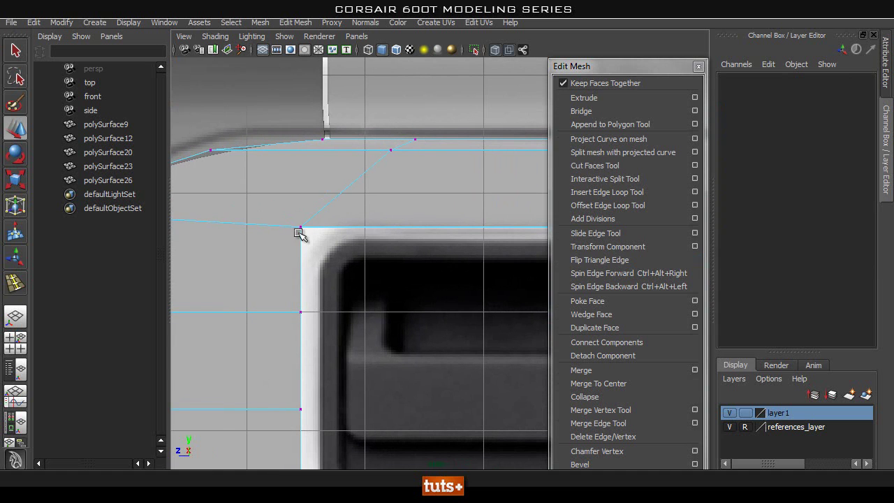
pyautogui.click(607, 205)
pyautogui.moveTo(325, 233); pyautogui.dragTo(350, 227)
# Step: Try lowering the opening's upper front corner vertex, and undo the move
pyautogui.press('q')
pyautogui.moveTo(287, 220); pyautogui.dragTo(224, 202, button='right')
pyautogui.moveTo(262, 206); pyautogui.dragTo(310, 244)
pyautogui.press('w')
pyautogui.moveTo(301, 179)
pyautogui.mouseDown()
pyautogui.moveTo(300, 212)
pyautogui.moveTo(302, 180)
pyautogui.moveTo(301, 194)
pyautogui.mouseUp()
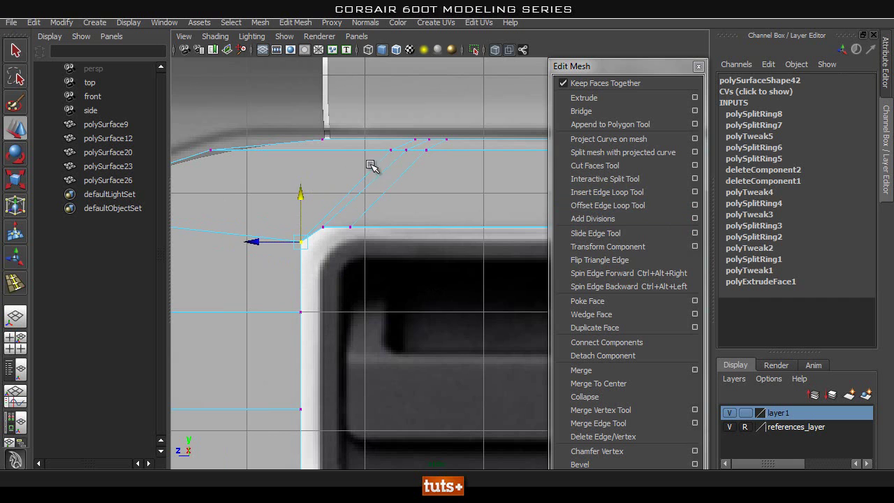
pyautogui.hotkey('ctrl', 'z')
# Step: Try shifting the two upper vertices of the front corner's edge forward and lowering the corner vertex, and undo these moves
pyautogui.click(391, 150)
pyautogui.keyDown('shift'); pyautogui.click(414, 140); pyautogui.keyUp('shift')
pyautogui.moveTo(352, 145); pyautogui.dragTo(302, 161)
pyautogui.moveTo(282, 207); pyautogui.dragTo(302, 236)
pyautogui.moveTo(300, 180)
pyautogui.mouseDown()
pyautogui.moveTo(300, 197)
pyautogui.moveTo(300, 187)
pyautogui.mouseUp()
pyautogui.hotkey('ctrl', 'z')
pyautogui.hotkey('ctrl', 'z')
pyautogui.hotkey('ctrl', 'z')
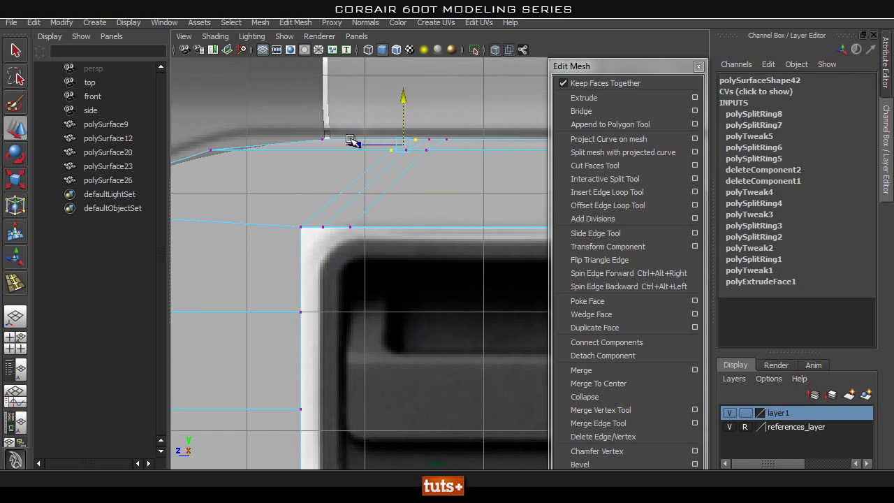
# Step: Isolate the panel to select the front corner edge's two upper vertices, restore the full view, and move them forward along Z
pyautogui.moveTo(479, 166); pyautogui.dragTo(541, 146, button='right')
pyautogui.click(471, 50)
pyautogui.moveTo(451, 149); pyautogui.dragTo(439, 140, button='right')
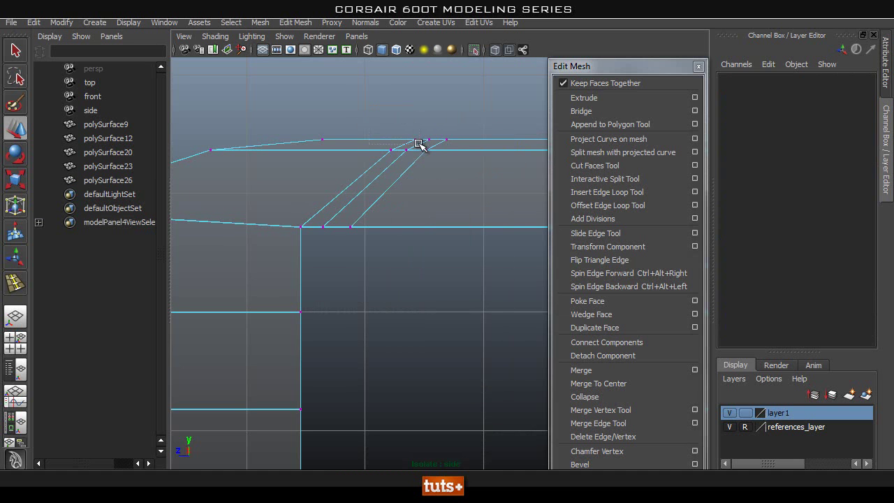
pyautogui.click(416, 141)
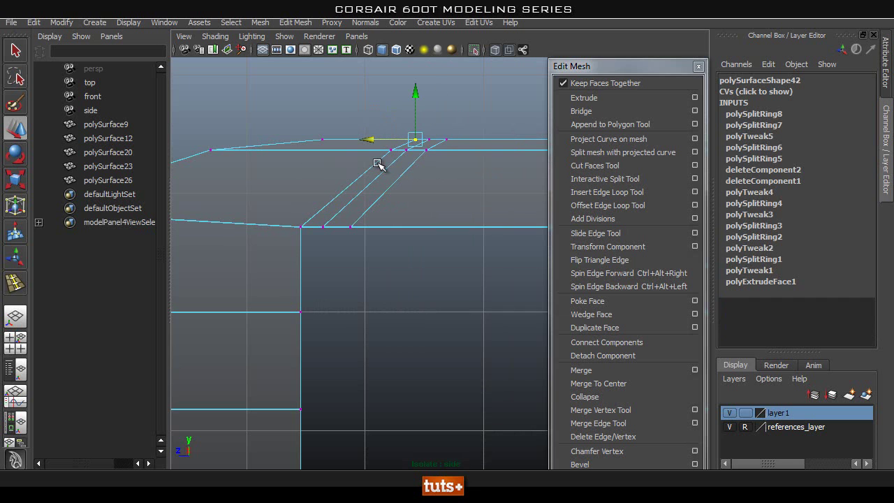
pyautogui.keyDown('shift'); pyautogui.moveTo(373, 178); pyautogui.dragTo(372, 180); pyautogui.keyUp('shift')
pyautogui.keyDown('shift'); pyautogui.moveTo(318, 195); pyautogui.dragTo(339, 185); pyautogui.keyUp('shift')
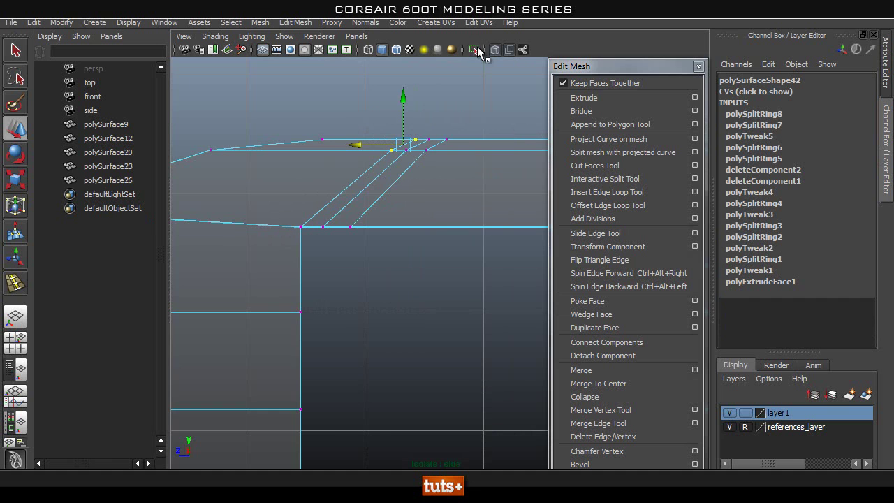
pyautogui.click(475, 50)
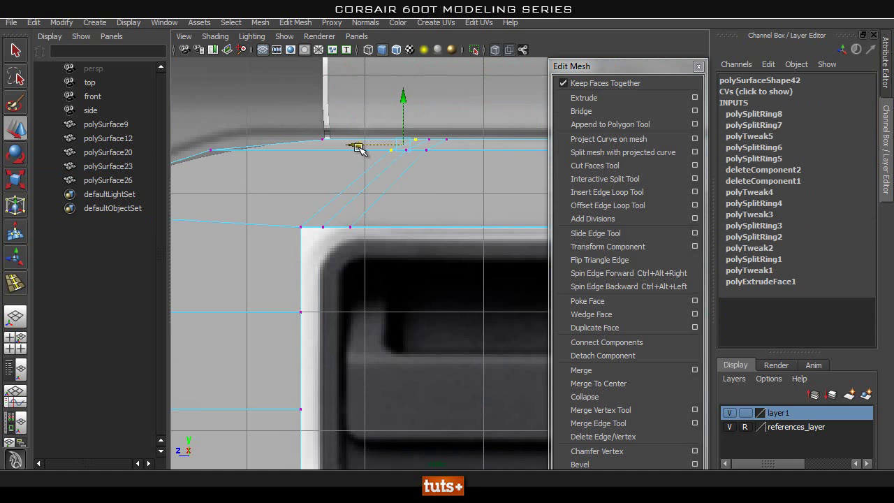
pyautogui.moveTo(358, 145); pyautogui.dragTo(336, 152)
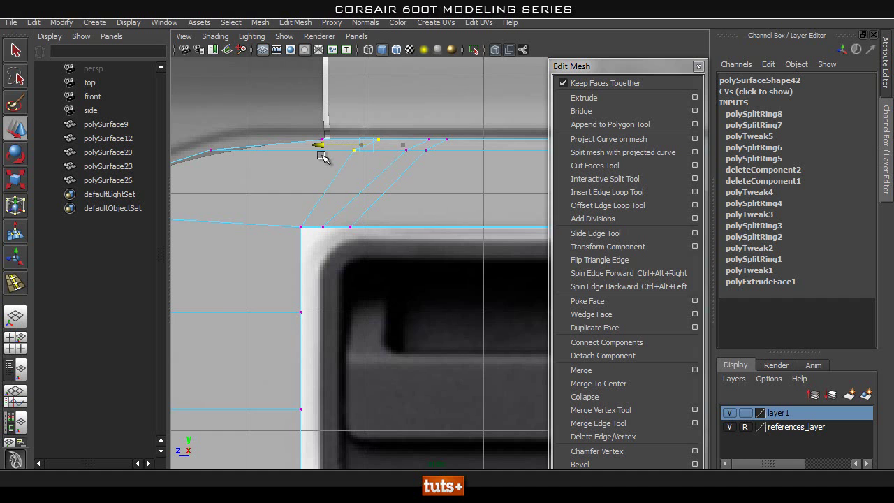
pyautogui.moveTo(316, 159); pyautogui.dragTo(314, 158)
# Step: Lower the opening's upper front corner vertex and its neighbour to match the rounded corner in the reference
pyautogui.moveTo(277, 209); pyautogui.dragTo(327, 249)
pyautogui.click(256, 197)
pyautogui.moveTo(261, 198); pyautogui.dragTo(311, 243)
pyautogui.moveTo(298, 180); pyautogui.dragTo(325, 238)
pyautogui.click(349, 228)
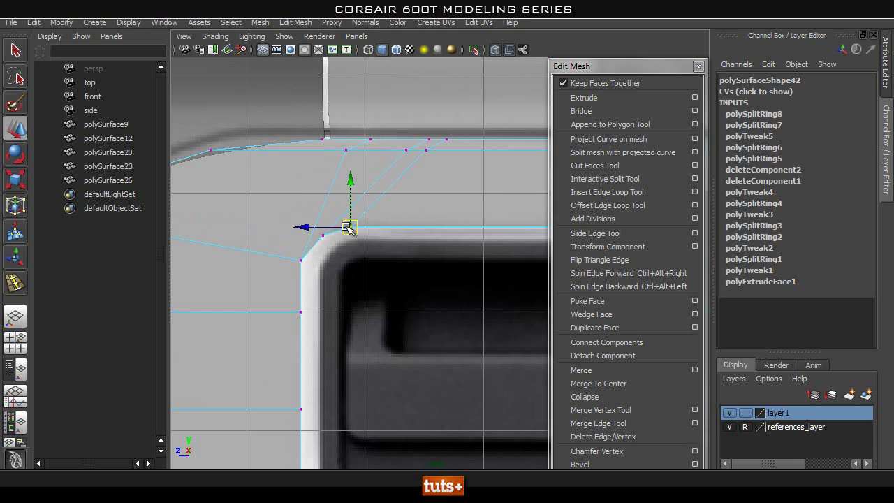
pyautogui.click(389, 295)
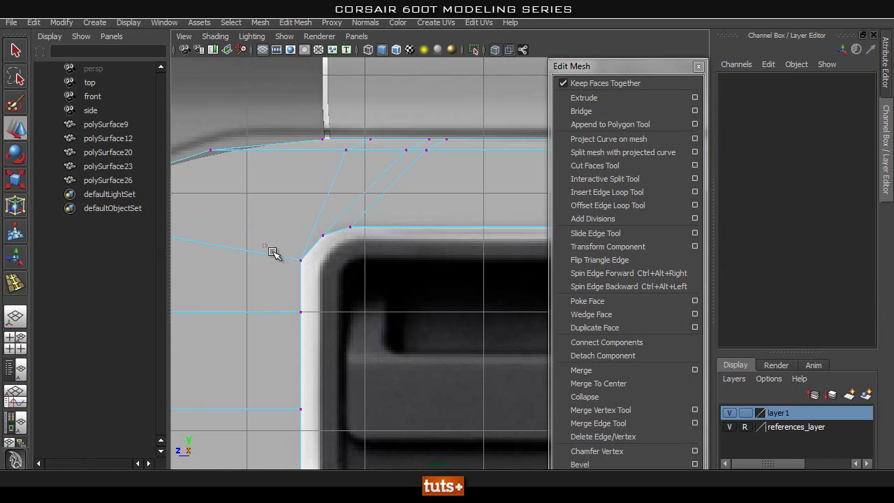
# Step: Select the column of vertices along the opening's front edge and nudge it slightly toward the recess along Z
pyautogui.moveTo(268, 233); pyautogui.dragTo(300, 264)
pyautogui.keyDown('alt'); pyautogui.moveTo(362, 282); pyautogui.dragTo(335, 289, button='right'); pyautogui.keyUp('alt')
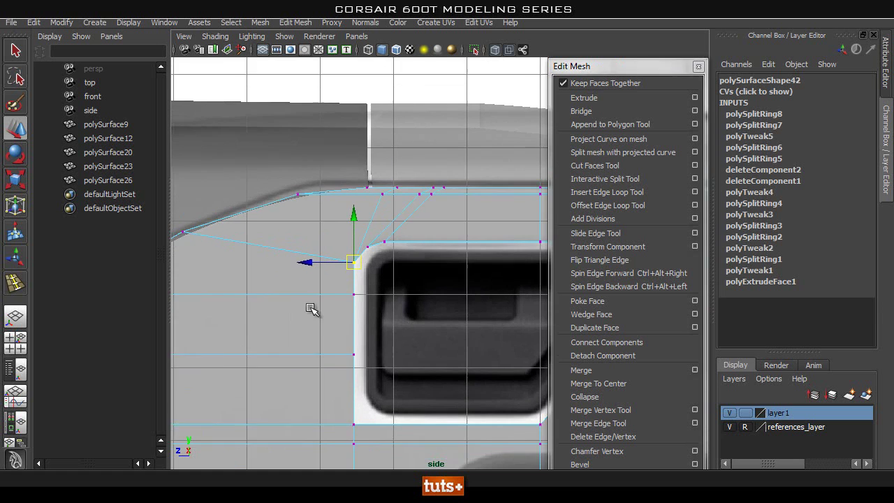
pyautogui.keyDown('alt'); pyautogui.moveTo(319, 319); pyautogui.dragTo(318, 259, button='middle'); pyautogui.keyUp('alt')
pyautogui.keyDown('shift'); pyautogui.moveTo(328, 213); pyautogui.dragTo(345, 386); pyautogui.keyUp('shift')
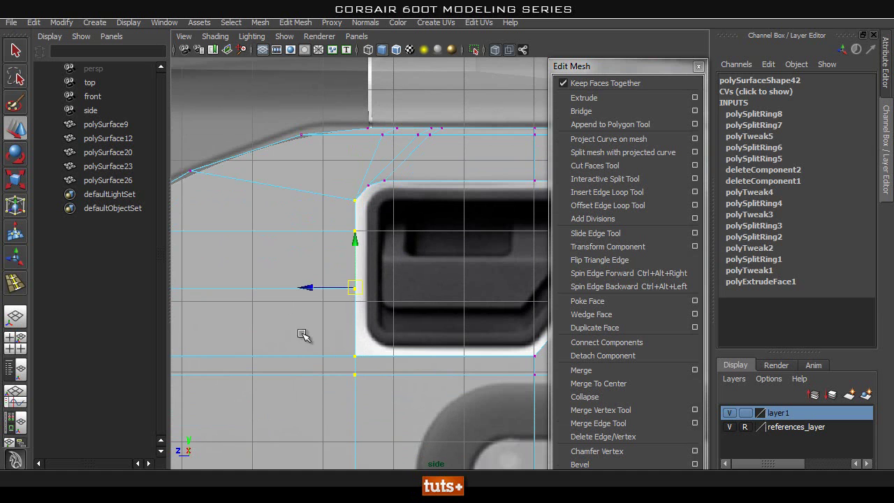
pyautogui.moveTo(309, 287); pyautogui.dragTo(312, 287)
pyautogui.click(433, 229)
# Step: Insert two vertical edge loops through the opening's lower edge, close to its lower front corner
pyautogui.keyDown('alt'); pyautogui.moveTo(380, 307); pyautogui.dragTo(430, 336, button='right'); pyautogui.keyUp('alt')
pyautogui.keyDown('alt'); pyautogui.moveTo(401, 330); pyautogui.dragTo(391, 239, button='middle'); pyautogui.keyUp('alt')
pyautogui.keyDown('alt'); pyautogui.moveTo(325, 240); pyautogui.dragTo(404, 255, button='right'); pyautogui.keyUp('alt')
pyautogui.keyDown('alt'); pyautogui.moveTo(405, 256); pyautogui.dragTo(420, 284, button='middle'); pyautogui.keyUp('alt')
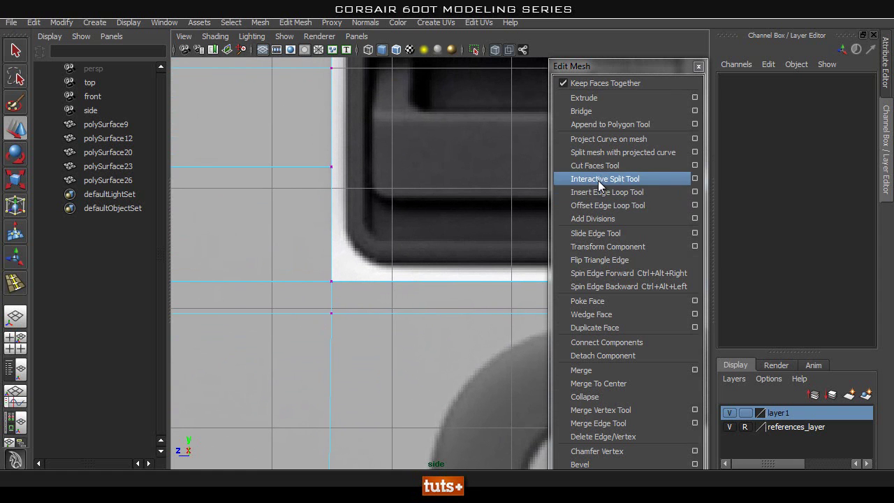
pyautogui.click(601, 193)
pyautogui.click(348, 281)
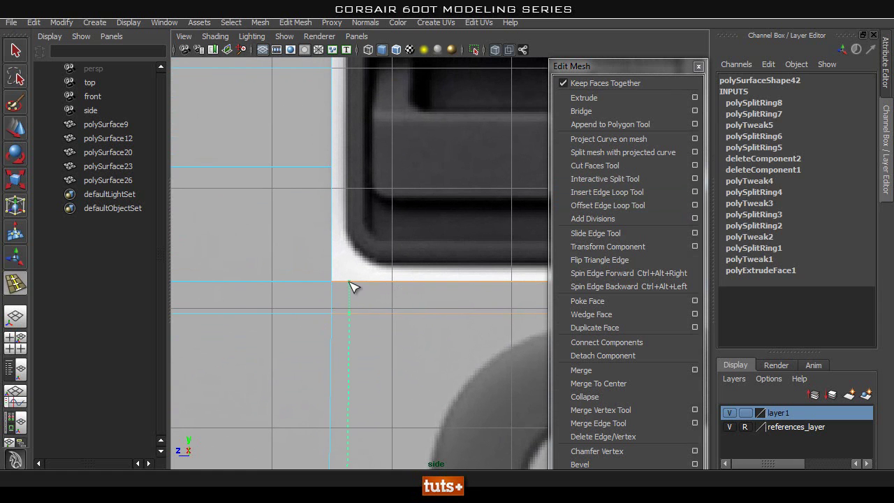
pyautogui.moveTo(373, 282); pyautogui.dragTo(373, 282)
# Step: Raise the opening's lower front corner vertex and its neighbour to follow the rounded corner in the reference
pyautogui.press('q')
pyautogui.moveTo(355, 249); pyautogui.dragTo(335, 254, button='right')
pyautogui.click(346, 282)
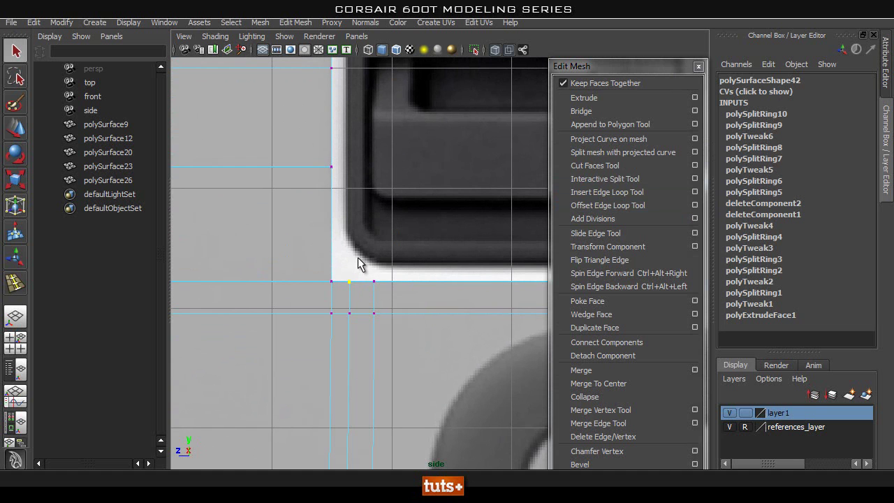
pyautogui.press('w')
pyautogui.moveTo(340, 235); pyautogui.dragTo(341, 219)
pyautogui.moveTo(293, 235); pyautogui.dragTo(337, 281)
pyautogui.moveTo(325, 233); pyautogui.dragTo(335, 193)
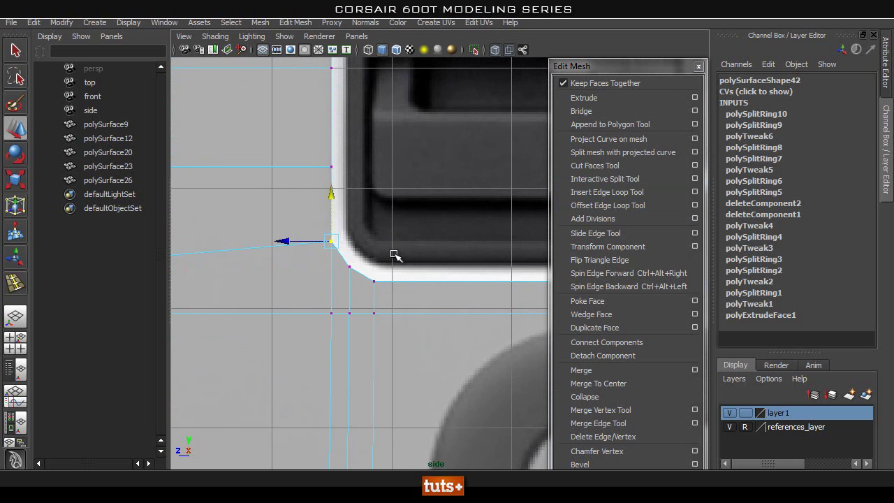
# Step: Preview the panel smoothed, examine how the opening's outline follows the latch recess, and return to the unsmoothed display
pyautogui.scroll(-5, 454, 268)
pyautogui.keyDown('alt'); pyautogui.moveTo(394, 265); pyautogui.dragTo(301, 256, button='middle'); pyautogui.keyUp('alt')
pyautogui.scroll(4, 455, 255)
pyautogui.keyDown('alt'); pyautogui.moveTo(503, 246); pyautogui.dragTo(440, 296, button='middle'); pyautogui.keyUp('alt')
pyautogui.scroll(-2, 447, 271)
pyautogui.scroll(1, 475, 288)
pyautogui.press('q')
pyautogui.moveTo(477, 248); pyautogui.dragTo(535, 232, button='right')
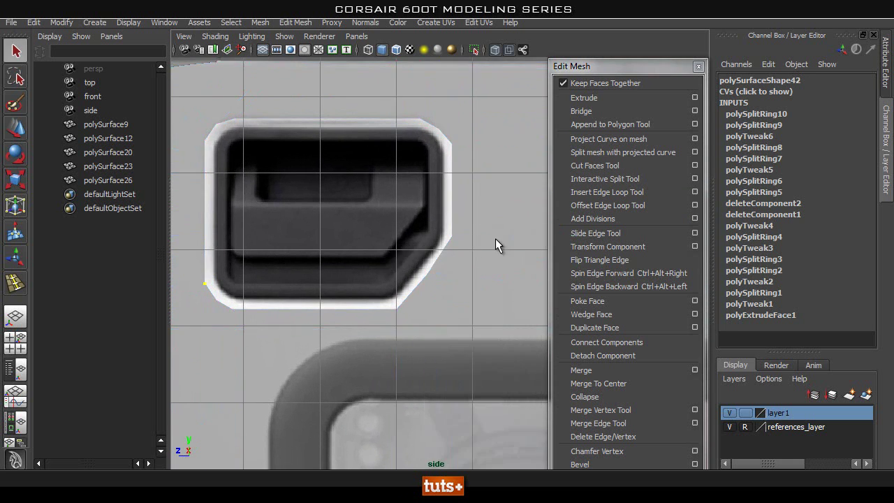
pyautogui.scroll(2, 385, 227)
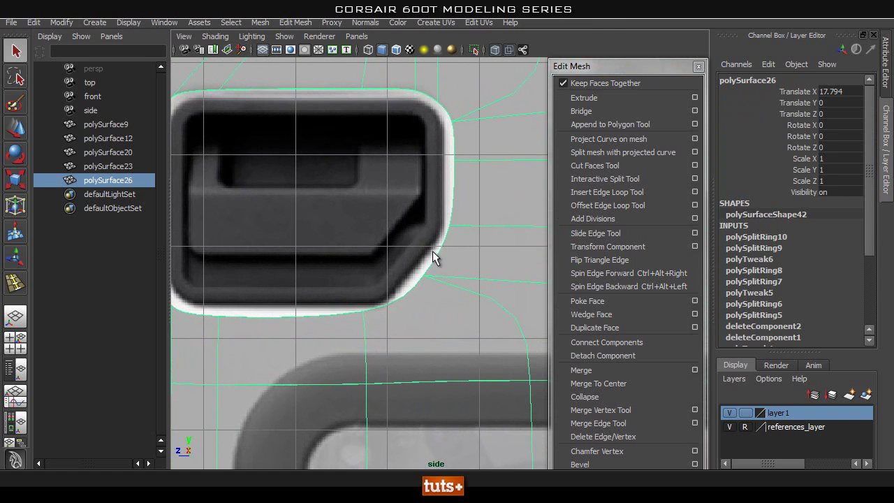
pyautogui.scroll(-3, 365, 280)
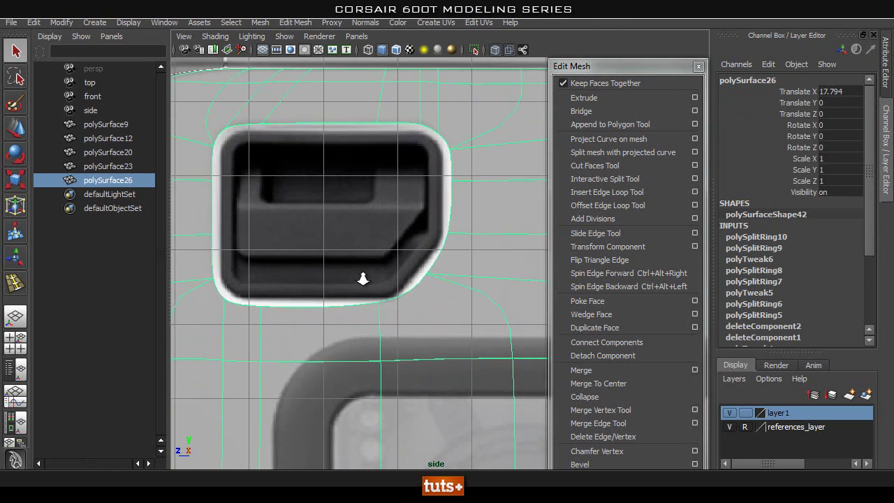
pyautogui.scroll(2, 370, 284)
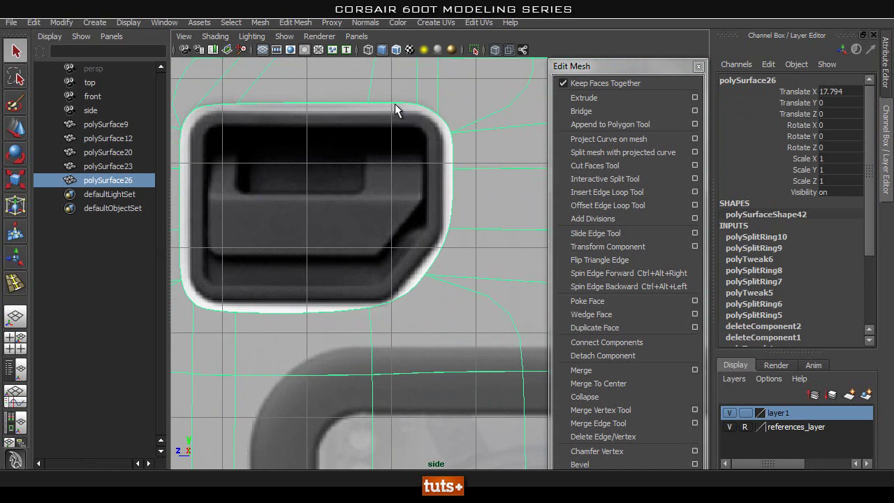
pyautogui.keyDown('alt'); pyautogui.moveTo(363, 118); pyautogui.dragTo(432, 230, button='middle'); pyautogui.keyUp('alt')
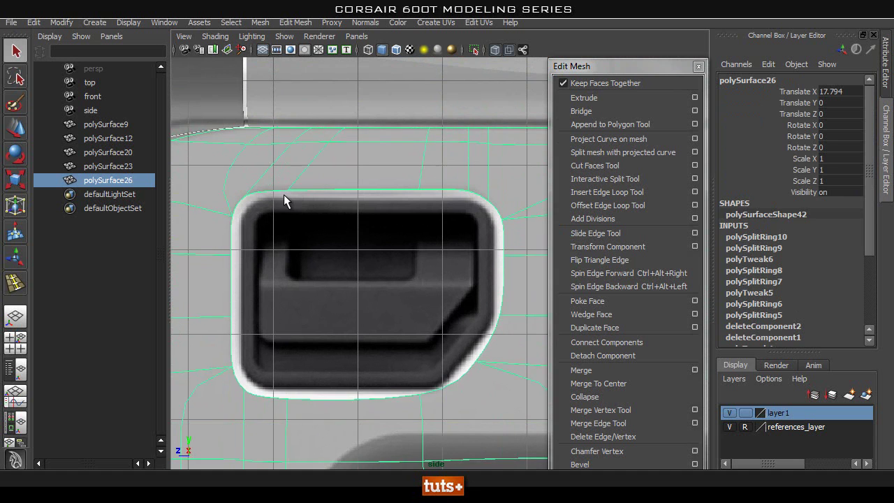
pyautogui.press('1')
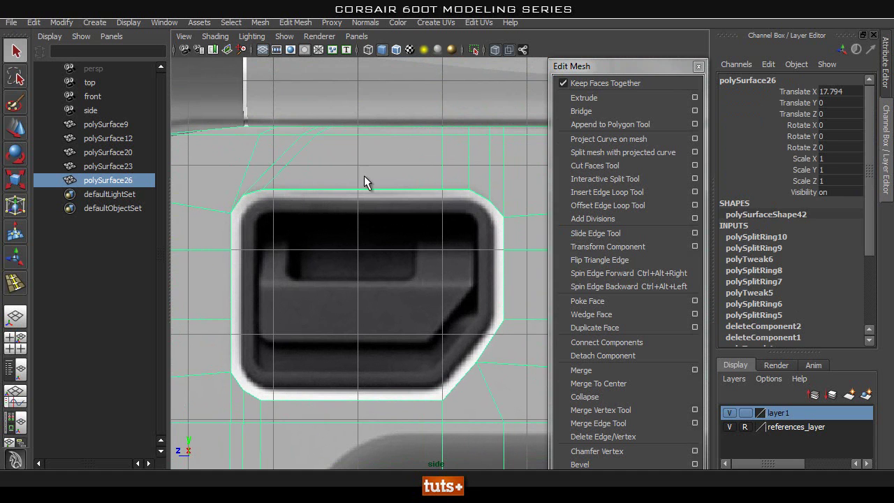
# Step: Insert another edge loop through the opening's upper edge near its front corner, and preview the panel smoothed
pyautogui.click(615, 192)
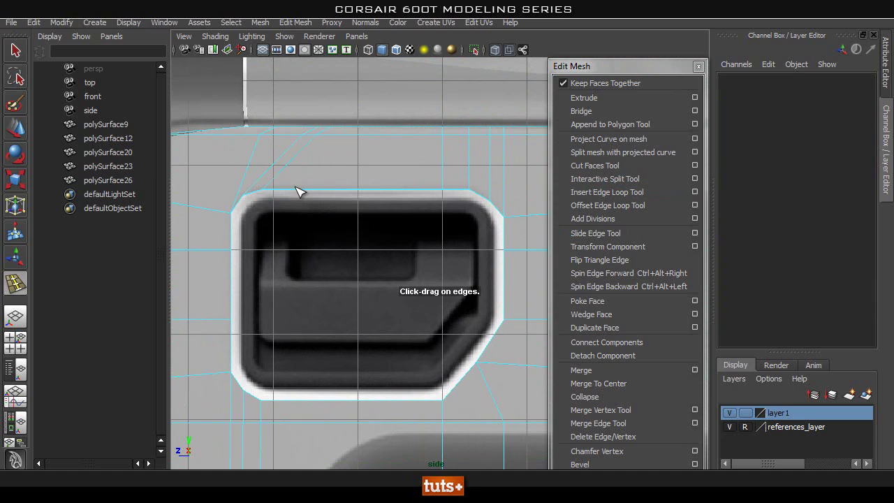
pyautogui.moveTo(300, 189); pyautogui.dragTo(291, 189)
pyautogui.press('q')
pyautogui.moveTo(365, 163); pyautogui.dragTo(433, 145, button='right')
pyautogui.press('3')
pyautogui.click(366, 264)
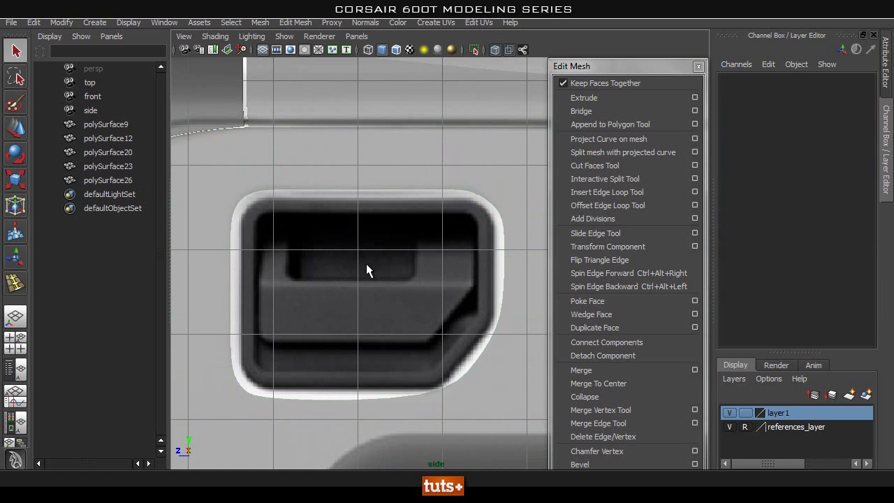
# Step: Insert vertical edge loops on both sides of the lower end of the opening's slanted edge and preview the panel smoothed
pyautogui.click(373, 158)
pyautogui.keyDown('alt'); pyautogui.moveTo(373, 307); pyautogui.dragTo(371, 256, button='middle'); pyautogui.keyUp('alt')
pyautogui.press('1')
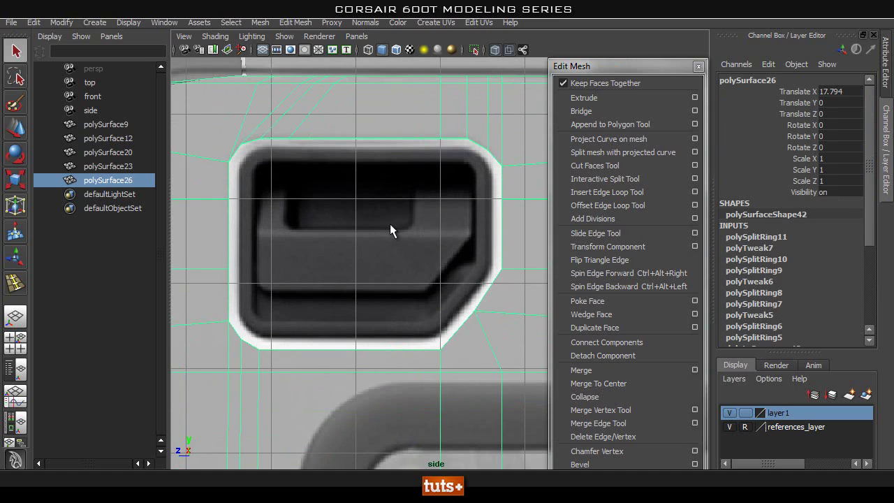
pyautogui.press('3')
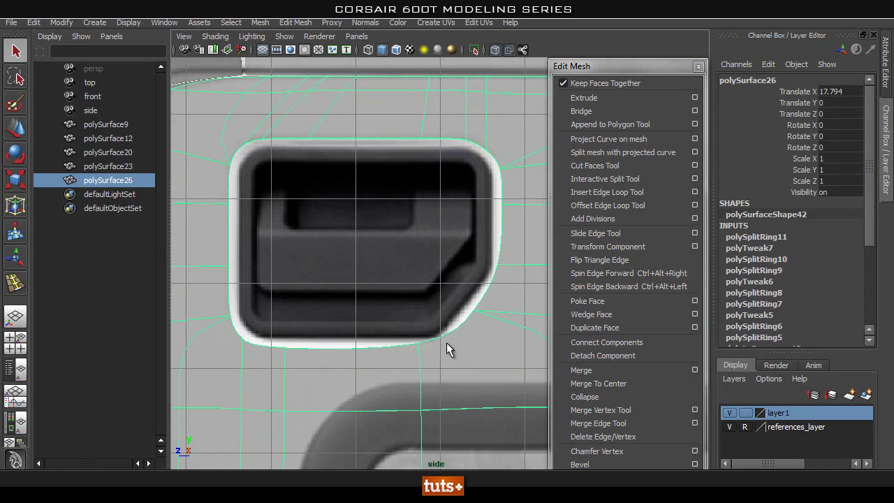
pyautogui.press('1')
pyautogui.click(650, 192)
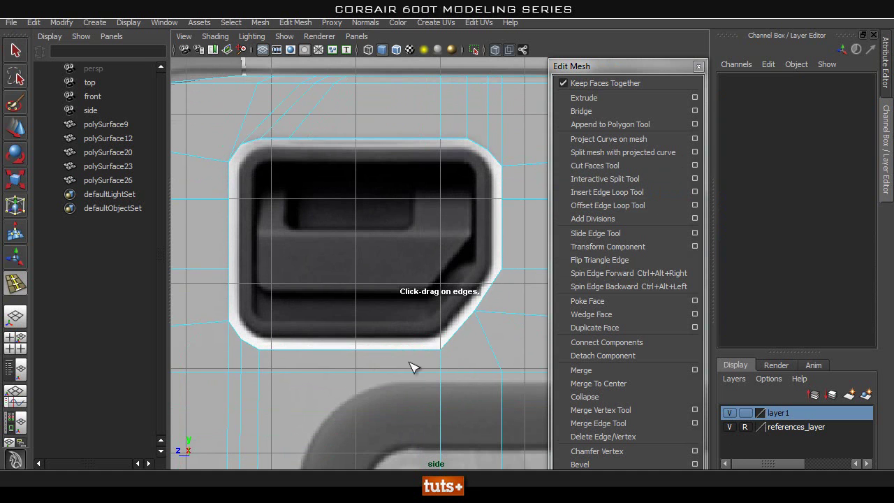
pyautogui.moveTo(428, 354); pyautogui.dragTo(446, 345)
pyautogui.press('q')
pyautogui.moveTo(467, 248); pyautogui.dragTo(552, 227, button='right')
pyautogui.click(511, 242)
pyautogui.press('3')
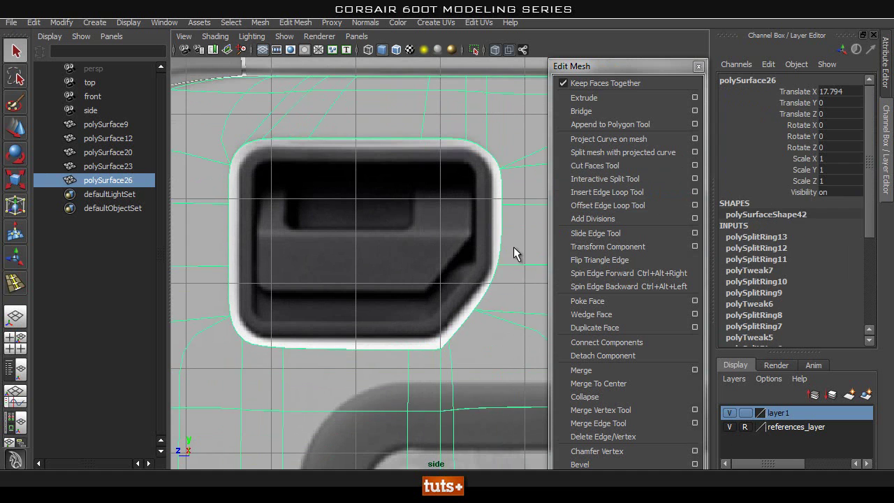
pyautogui.click(386, 271)
pyautogui.keyDown('alt'); pyautogui.moveTo(411, 276); pyautogui.dragTo(378, 283, button='middle'); pyautogui.keyUp('alt')
# Step: Insert horizontal edge loops just above and below the upper end of the opening's slanted edge and preview the panel smoothed
pyautogui.click(485, 301)
pyautogui.press('1')
pyautogui.keyDown('alt'); pyautogui.moveTo(469, 271); pyautogui.dragTo(453, 277, button='middle'); pyautogui.keyUp('alt')
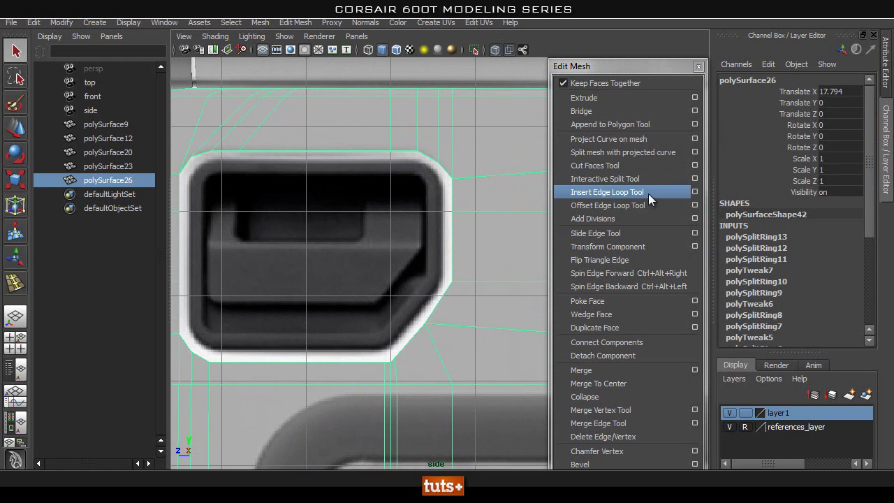
pyautogui.click(640, 194)
pyautogui.moveTo(448, 293); pyautogui.dragTo(452, 273)
pyautogui.press('q')
pyautogui.moveTo(478, 247); pyautogui.dragTo(536, 226, button='right')
pyautogui.click(477, 234)
pyautogui.press('3')
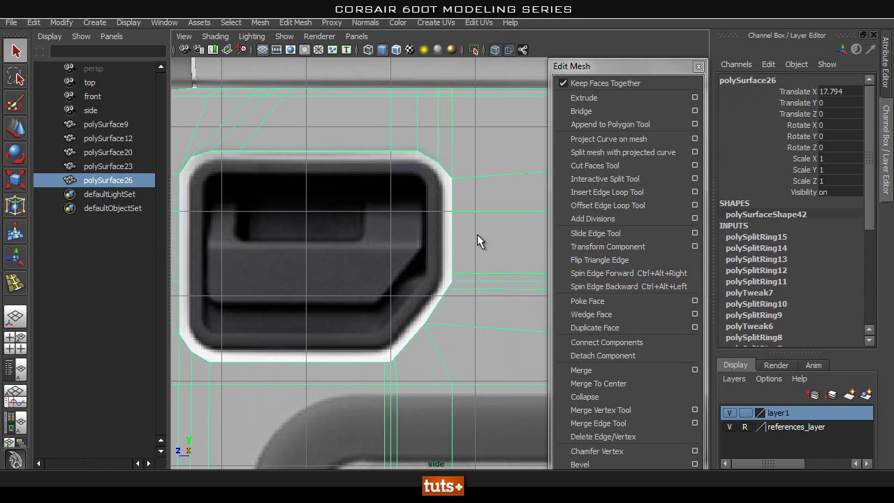
pyautogui.click(379, 270)
pyautogui.keyDown('alt'); pyautogui.moveTo(379, 270); pyautogui.dragTo(325, 279, button='right'); pyautogui.keyUp('alt')
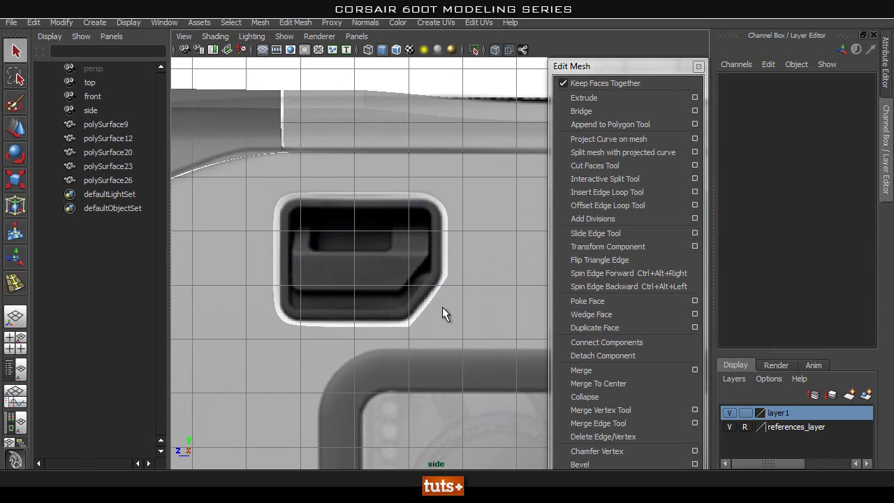
# Step: Compare the opening's smoothed and unsmoothed outlines against the latch recess in the reference
pyautogui.keyDown('alt'); pyautogui.moveTo(257, 334); pyautogui.dragTo(297, 343, button='right'); pyautogui.keyUp('alt')
pyautogui.click(257, 367)
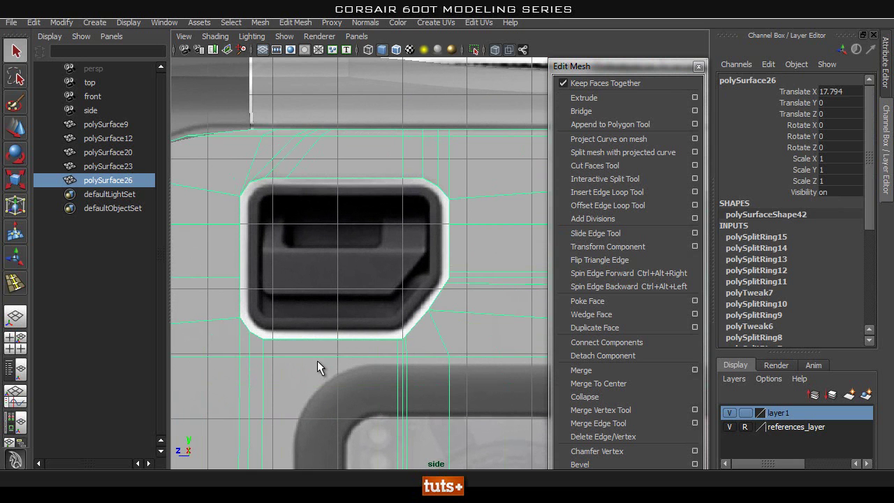
pyautogui.keyDown('alt'); pyautogui.moveTo(323, 361); pyautogui.dragTo(339, 341, button='right'); pyautogui.keyUp('alt')
pyautogui.keyDown('alt'); pyautogui.moveTo(340, 341); pyautogui.dragTo(471, 214, button='middle'); pyautogui.keyUp('alt')
pyautogui.keyDown('alt'); pyautogui.moveTo(470, 214); pyautogui.dragTo(476, 248, button='right'); pyautogui.keyUp('alt')
pyautogui.keyDown('alt'); pyautogui.moveTo(476, 247); pyautogui.dragTo(407, 317, button='middle'); pyautogui.keyUp('alt')
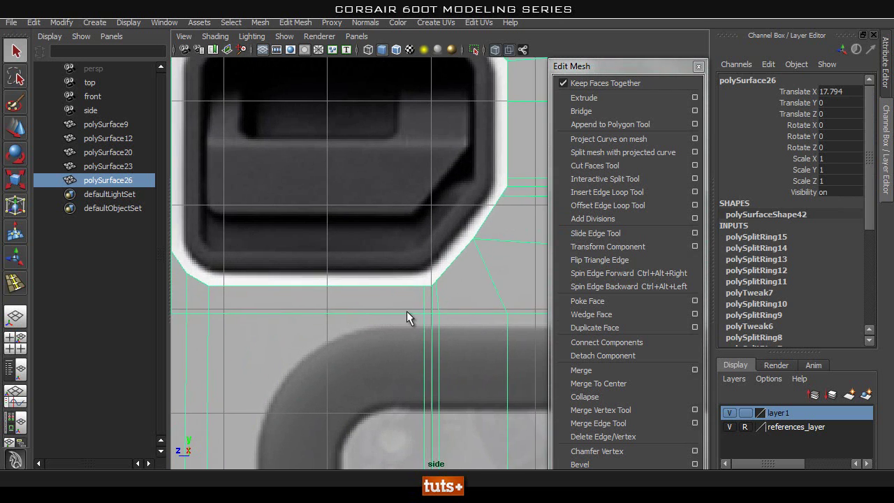
pyautogui.keyDown('alt'); pyautogui.moveTo(407, 317); pyautogui.dragTo(342, 309, button='right'); pyautogui.keyUp('alt')
pyautogui.keyDown('alt'); pyautogui.moveTo(342, 316); pyautogui.dragTo(369, 322, button='middle'); pyautogui.keyUp('alt')
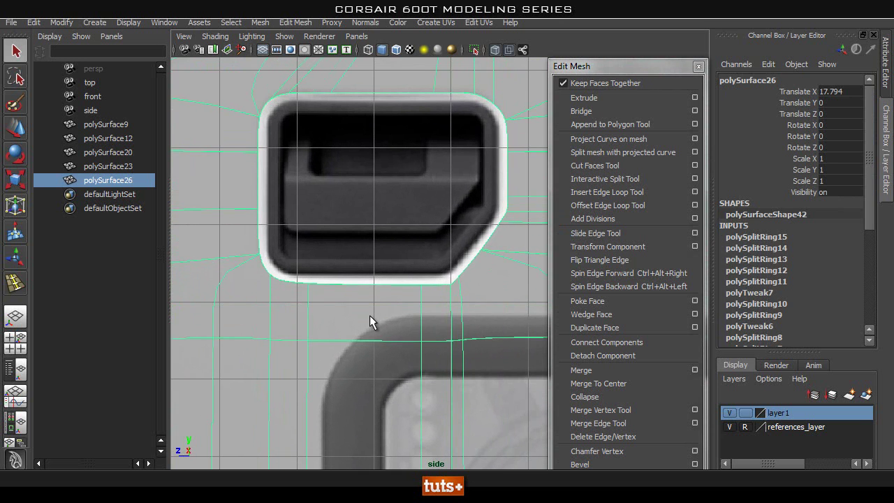
pyautogui.press('1')
pyautogui.press('3')
pyautogui.press('1')
pyautogui.press('3')
pyautogui.press('1')
pyautogui.press('3')
pyautogui.press('1')
pyautogui.press('3')
pyautogui.press('1')
pyautogui.press('3')
pyautogui.press('1')
# Step: Insert a horizontal edge loop across the panel just below the latch opening and preview the panel smoothed
pyautogui.keyDown('alt'); pyautogui.moveTo(383, 292); pyautogui.dragTo(308, 318, button='right'); pyautogui.keyUp('alt')
pyautogui.keyDown('alt'); pyautogui.moveTo(355, 294); pyautogui.dragTo(323, 293, button='middle'); pyautogui.keyUp('alt')
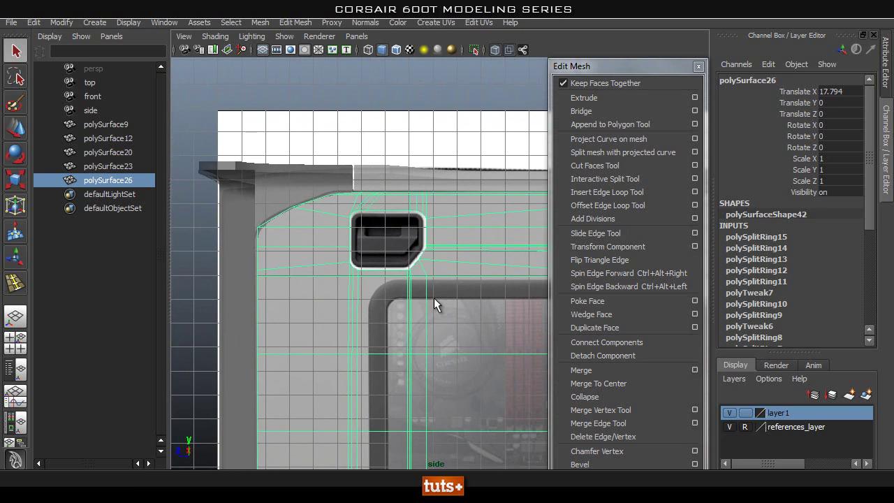
pyautogui.keyDown('alt'); pyautogui.moveTo(329, 289); pyautogui.dragTo(436, 317, button='right'); pyautogui.keyUp('alt')
pyautogui.keyDown('alt'); pyautogui.moveTo(436, 317); pyautogui.dragTo(518, 292, button='middle'); pyautogui.keyUp('alt')
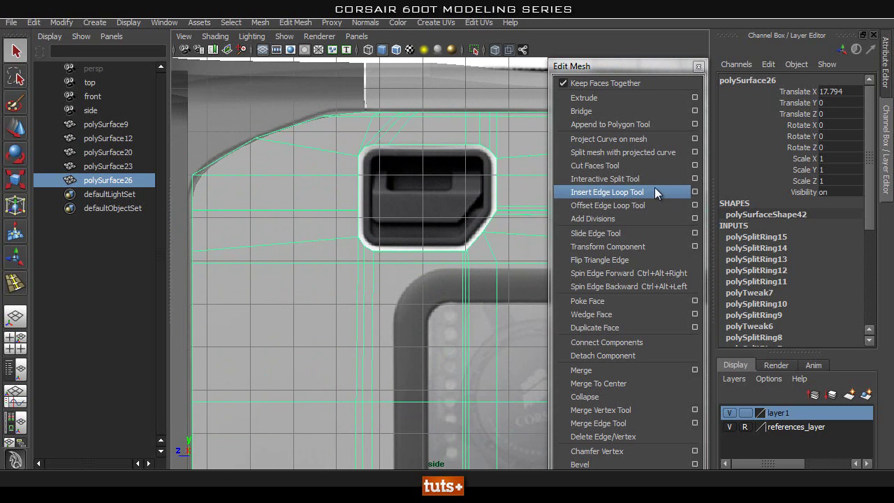
pyautogui.click(654, 190)
pyautogui.moveTo(363, 288); pyautogui.dragTo(370, 270)
pyautogui.press('q')
pyautogui.moveTo(423, 246); pyautogui.dragTo(543, 187, button='right')
pyautogui.click(508, 189)
pyautogui.press('3')
pyautogui.click(444, 233)
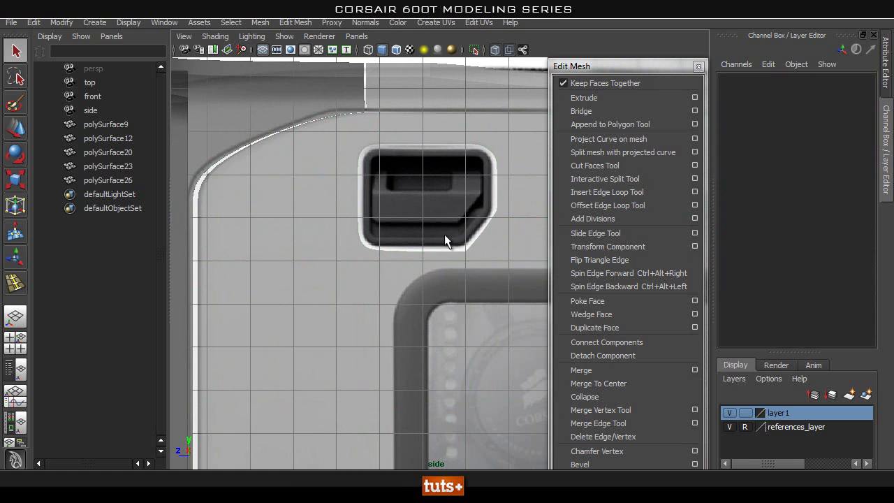
# Step: Raise the three vertices around the lower end of the opening's slanted edge slightly, then return to object selection
pyautogui.keyDown('alt'); pyautogui.moveTo(421, 250); pyautogui.dragTo(407, 262, button='middle'); pyautogui.keyUp('alt')
pyautogui.keyDown('alt'); pyautogui.moveTo(377, 286); pyautogui.dragTo(455, 284, button='right'); pyautogui.keyUp('alt')
pyautogui.click(455, 283)
pyautogui.keyDown('alt'); pyautogui.moveTo(453, 286); pyautogui.dragTo(413, 300, button='middle'); pyautogui.keyUp('alt')
pyautogui.moveTo(429, 247); pyautogui.dragTo(345, 244, button='right')
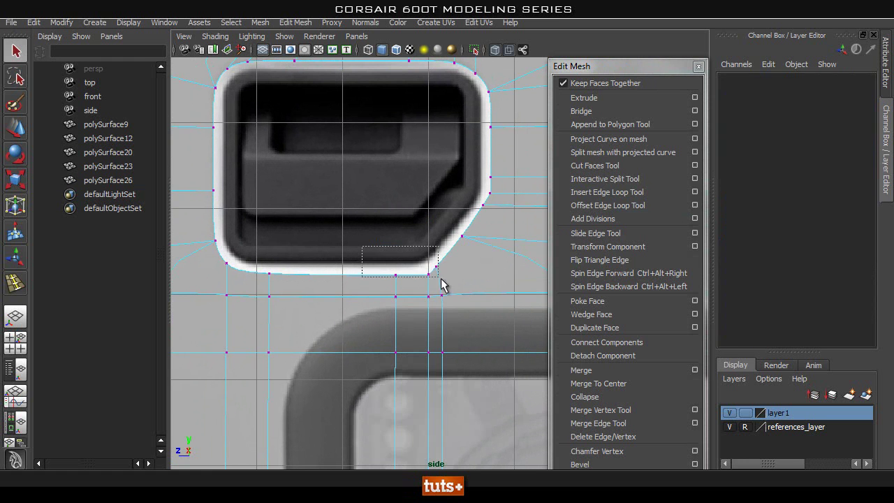
pyautogui.moveTo(440, 278); pyautogui.dragTo(441, 277)
pyautogui.press('w')
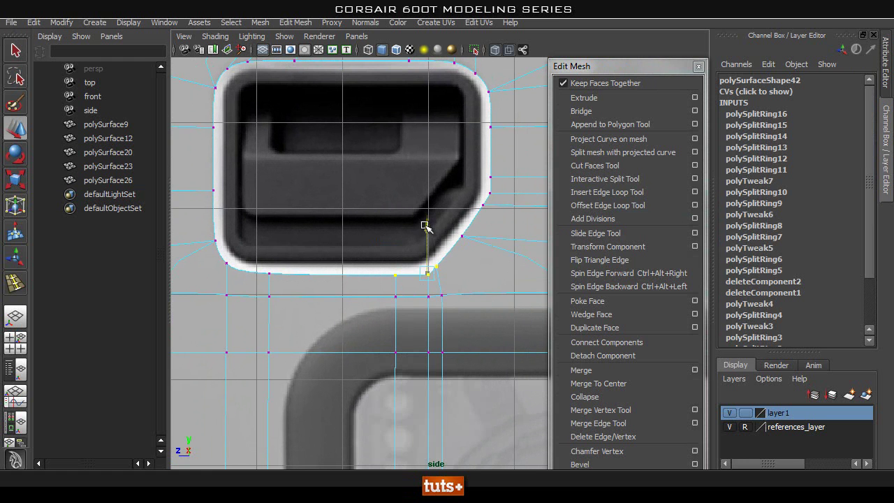
pyautogui.moveTo(426, 224); pyautogui.dragTo(426, 225)
pyautogui.moveTo(426, 225); pyautogui.dragTo(426, 224)
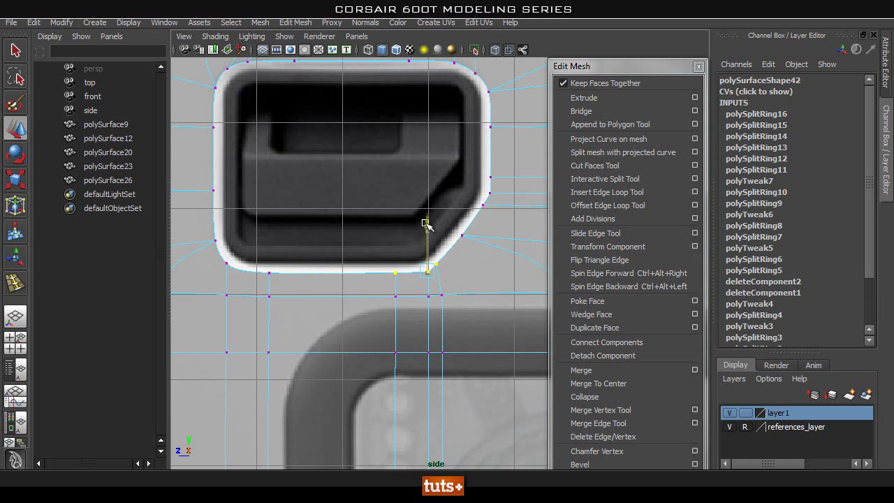
pyautogui.click(352, 222)
pyautogui.press('q')
pyautogui.moveTo(479, 248); pyautogui.dragTo(542, 231, button='right')
pyautogui.click(475, 250)
# Step: Turn off X-ray shading in the side view and switch to the perspective view of the side panel
pyautogui.keyDown('alt'); pyautogui.moveTo(379, 223); pyautogui.dragTo(398, 263, button='middle'); pyautogui.keyUp('alt')
pyautogui.keyDown('alt'); pyautogui.moveTo(398, 263); pyautogui.dragTo(275, 234, button='right'); pyautogui.keyUp('alt')
pyautogui.keyDown('alt'); pyautogui.moveTo(428, 262); pyautogui.dragTo(347, 248, button='middle'); pyautogui.keyUp('alt')
pyautogui.press('space')
pyautogui.moveTo(408, 211); pyautogui.dragTo(409, 244)
pyautogui.press('space')
pyautogui.moveTo(384, 205); pyautogui.dragTo(444, 210)
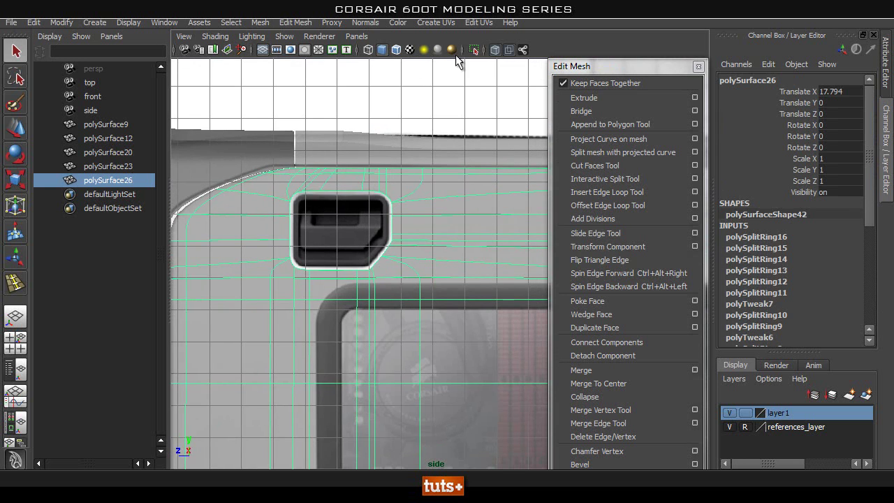
pyautogui.click(495, 50)
pyautogui.press('space')
pyautogui.moveTo(412, 252); pyautogui.dragTo(504, 266)
pyautogui.keyDown('alt'); pyautogui.moveTo(422, 268); pyautogui.dragTo(290, 269, button='middle'); pyautogui.keyUp('alt')
pyautogui.keyDown('alt'); pyautogui.moveTo(290, 270); pyautogui.dragTo(415, 270, button='right'); pyautogui.keyUp('alt')
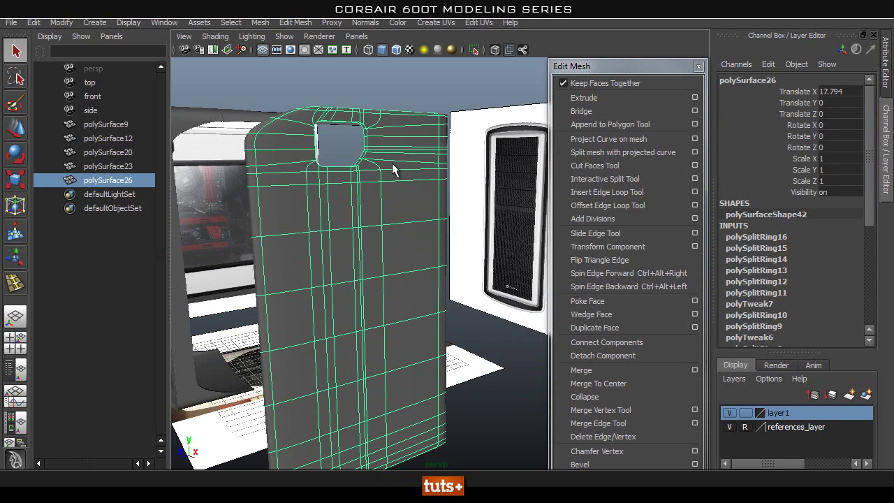
# Step: Examine the side panel and its latch opening from several angles, briefly previewing the panel smoothed
pyautogui.keyDown('alt'); pyautogui.moveTo(380, 144); pyautogui.dragTo(416, 154); pyautogui.keyUp('alt')
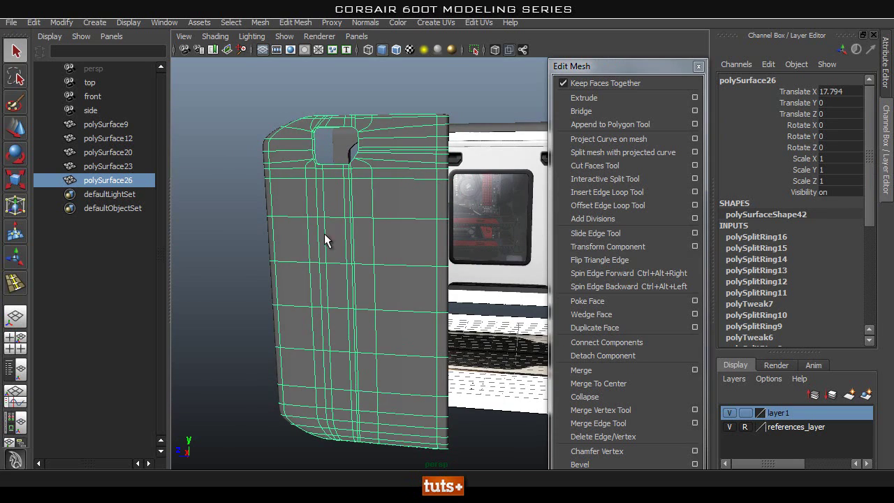
pyautogui.keyDown('alt'); pyautogui.moveTo(324, 234); pyautogui.dragTo(395, 289); pyautogui.keyUp('alt')
pyautogui.keyDown('alt'); pyautogui.moveTo(396, 289); pyautogui.dragTo(381, 235, button='right'); pyautogui.keyUp('alt')
pyautogui.keyDown('alt'); pyautogui.moveTo(381, 235); pyautogui.dragTo(461, 300, button='middle'); pyautogui.keyUp('alt')
pyautogui.keyDown('alt'); pyautogui.moveTo(460, 299); pyautogui.dragTo(377, 295, button='right'); pyautogui.keyUp('alt')
pyautogui.keyDown('alt'); pyautogui.moveTo(377, 295); pyautogui.dragTo(381, 298, button='middle'); pyautogui.keyUp('alt')
pyautogui.keyDown('alt'); pyautogui.moveTo(495, 239); pyautogui.dragTo(355, 229, button='right'); pyautogui.keyUp('alt')
pyautogui.moveTo(469, 251); pyautogui.dragTo(532, 212, button='right')
pyautogui.click(510, 245)
pyautogui.keyDown('alt'); pyautogui.moveTo(513, 328); pyautogui.dragTo(527, 304); pyautogui.keyUp('alt')
pyautogui.keyDown('alt'); pyautogui.moveTo(340, 289); pyautogui.dragTo(422, 293, button='right'); pyautogui.keyUp('alt')
pyautogui.keyDown('alt'); pyautogui.moveTo(423, 293); pyautogui.dragTo(437, 366, button='middle'); pyautogui.keyUp('alt')
pyautogui.keyDown('alt'); pyautogui.moveTo(437, 366); pyautogui.dragTo(397, 332); pyautogui.keyUp('alt')
pyautogui.keyDown('alt'); pyautogui.moveTo(398, 332); pyautogui.dragTo(532, 331, button='right'); pyautogui.keyUp('alt')
pyautogui.click(531, 330)
pyautogui.keyDown('alt'); pyautogui.moveTo(531, 330); pyautogui.dragTo(356, 297); pyautogui.keyUp('alt')
pyautogui.press('3')
pyautogui.press('1')
pyautogui.keyDown('alt'); pyautogui.moveTo(356, 297); pyautogui.dragTo(322, 296, button='right'); pyautogui.keyUp('alt')
pyautogui.keyDown('alt'); pyautogui.moveTo(323, 296); pyautogui.dragTo(357, 289, button='middle'); pyautogui.keyUp('alt')
pyautogui.keyDown('alt'); pyautogui.moveTo(327, 292); pyautogui.dragTo(388, 273); pyautogui.keyUp('alt')
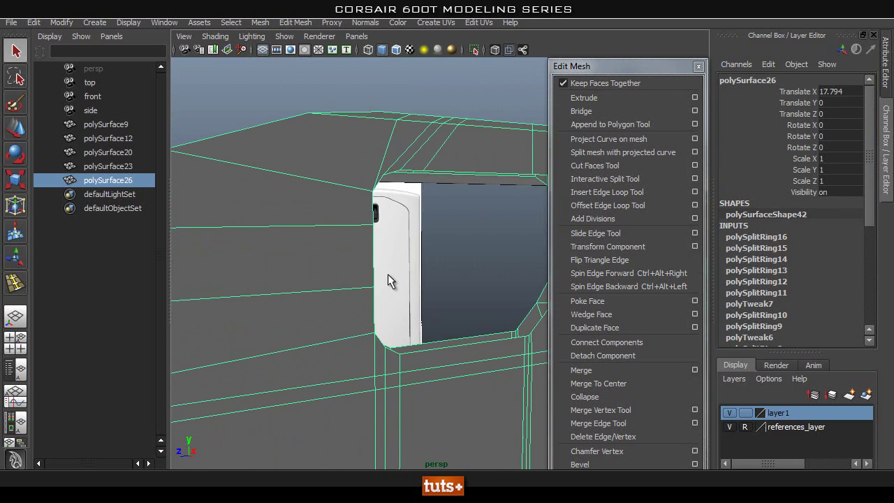
# Step: Insert a vertical edge loop close beside the opening's straight side, opposite the slanted corner
pyautogui.click(599, 192)
pyautogui.moveTo(349, 191); pyautogui.dragTo(343, 193)
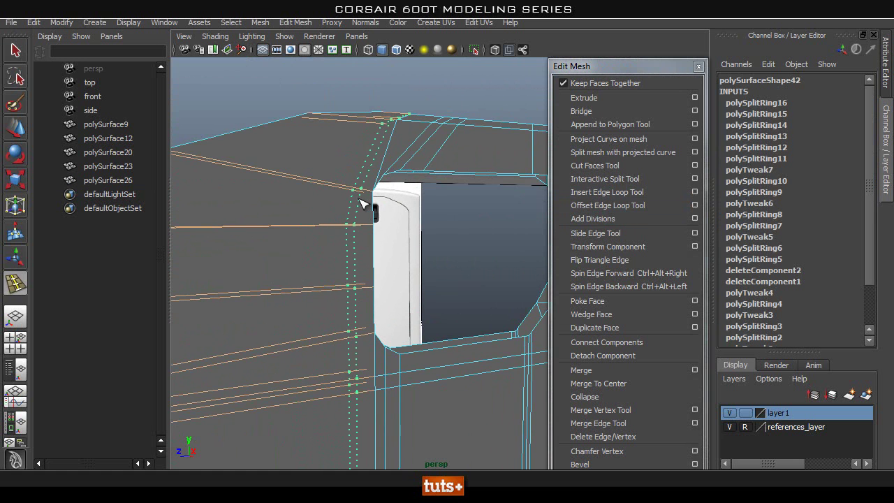
pyautogui.moveTo(360, 200); pyautogui.dragTo(362, 201)
pyautogui.keyDown('alt'); pyautogui.moveTo(393, 217); pyautogui.dragTo(401, 215, button='right'); pyautogui.keyUp('alt')
pyautogui.keyDown('alt'); pyautogui.moveTo(400, 215); pyautogui.dragTo(391, 252); pyautogui.keyUp('alt')
pyautogui.keyDown('alt'); pyautogui.moveTo(410, 367); pyautogui.dragTo(447, 348); pyautogui.keyUp('alt')
pyautogui.press('q')
pyautogui.moveTo(446, 342); pyautogui.dragTo(505, 235, button='right')
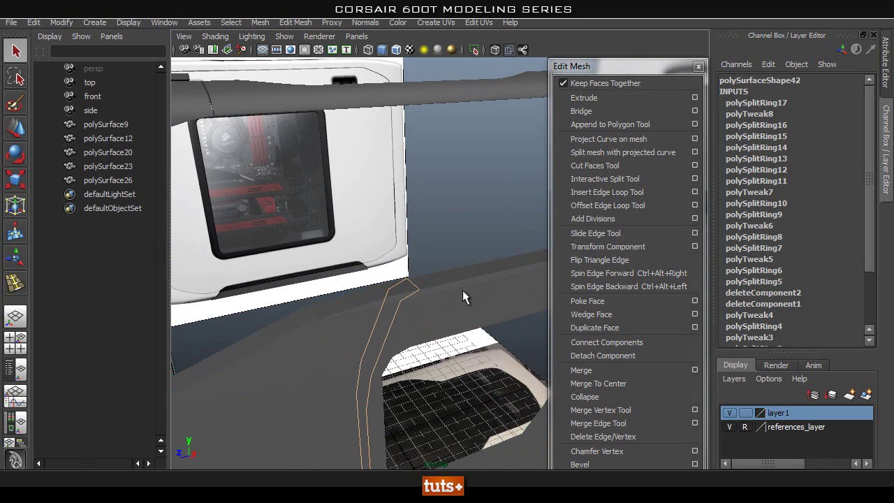
pyautogui.click(434, 224)
pyautogui.keyDown('alt'); pyautogui.moveTo(436, 335); pyautogui.dragTo(493, 290); pyautogui.keyUp('alt')
pyautogui.click(499, 190)
pyautogui.keyDown('alt'); pyautogui.moveTo(498, 203); pyautogui.dragTo(505, 310); pyautogui.keyUp('alt')
pyautogui.keyDown('alt'); pyautogui.moveTo(505, 309); pyautogui.dragTo(472, 297, button='right'); pyautogui.keyUp('alt')
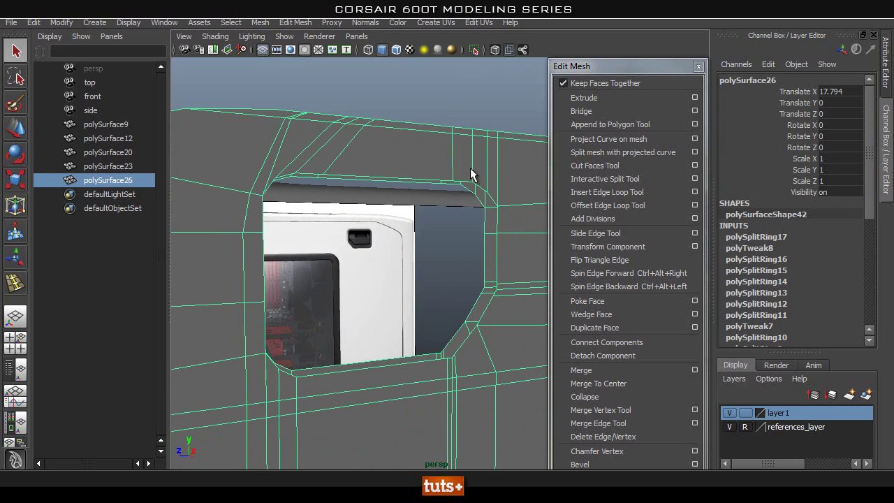
# Step: Extrude the latch opening's border edges on both panel faces with a thickness of 0.2
pyautogui.moveTo(471, 169); pyautogui.dragTo(477, 140, button='right')
pyautogui.doubleClick(446, 181)
pyautogui.keyDown('alt'); pyautogui.moveTo(445, 183); pyautogui.dragTo(446, 218, button='right'); pyautogui.keyUp('alt')
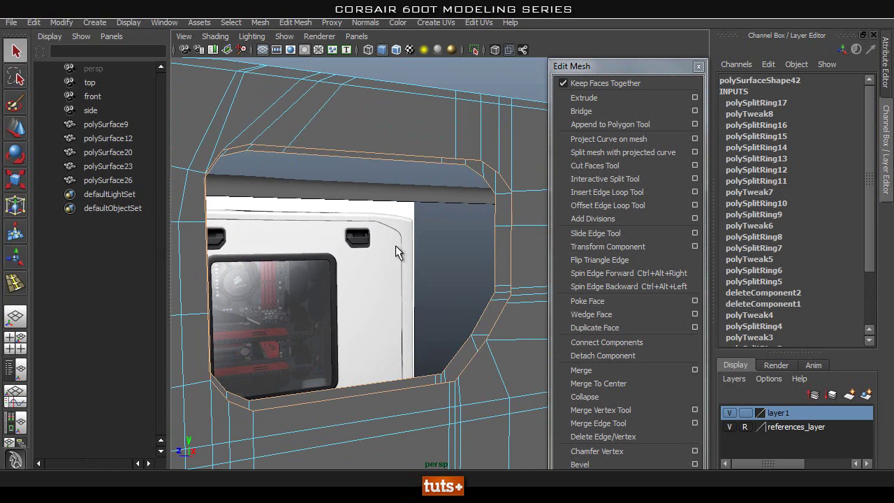
pyautogui.click(597, 99)
pyautogui.scroll(-5, 832, 270)
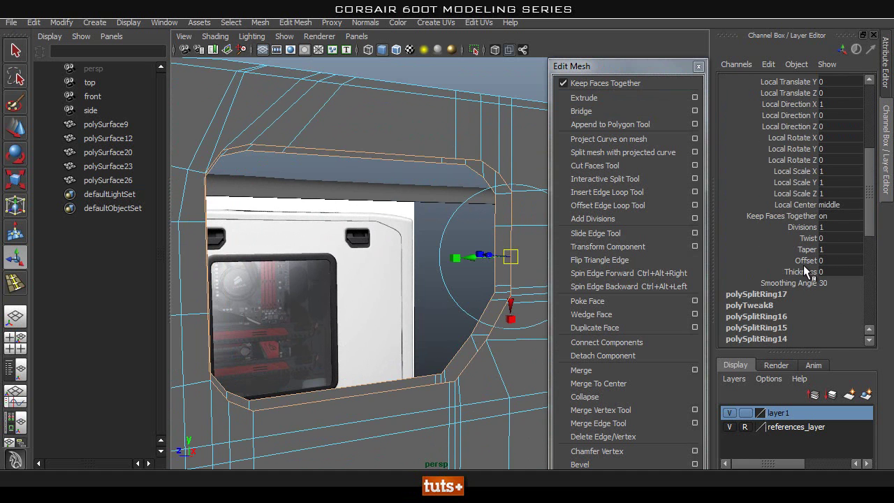
pyautogui.click(801, 271)
pyautogui.moveTo(387, 250); pyautogui.dragTo(386, 250, button='middle')
pyautogui.keyDown('alt'); pyautogui.moveTo(420, 261); pyautogui.dragTo(480, 273, button='right'); pyautogui.keyUp('alt')
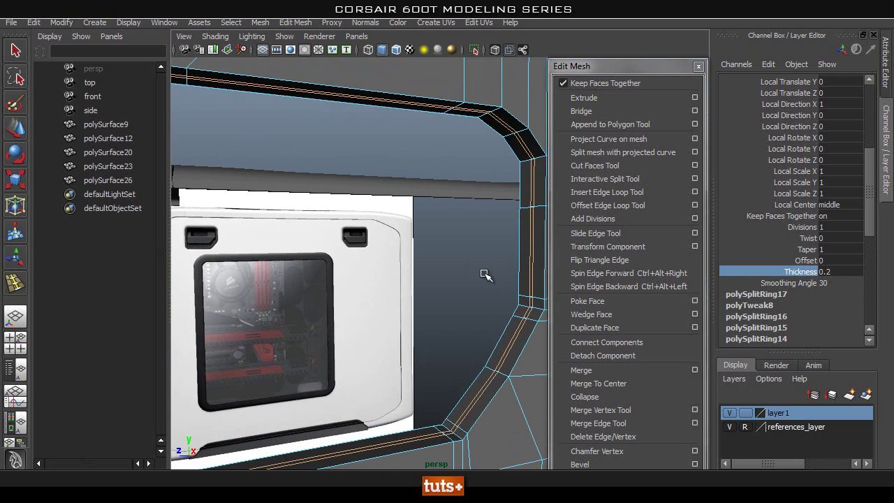
pyautogui.moveTo(485, 290); pyautogui.dragTo(485, 289, button='middle')
# Step: Try to merge the vertices along the opening's extruded rim with a threshold of 0.05
pyautogui.keyDown('ctrl'); pyautogui.rightClick(493, 281); pyautogui.keyUp('ctrl')
pyautogui.keyDown('ctrl'); pyautogui.moveTo(493, 281); pyautogui.dragTo(563, 225, button='right'); pyautogui.keyUp('ctrl')
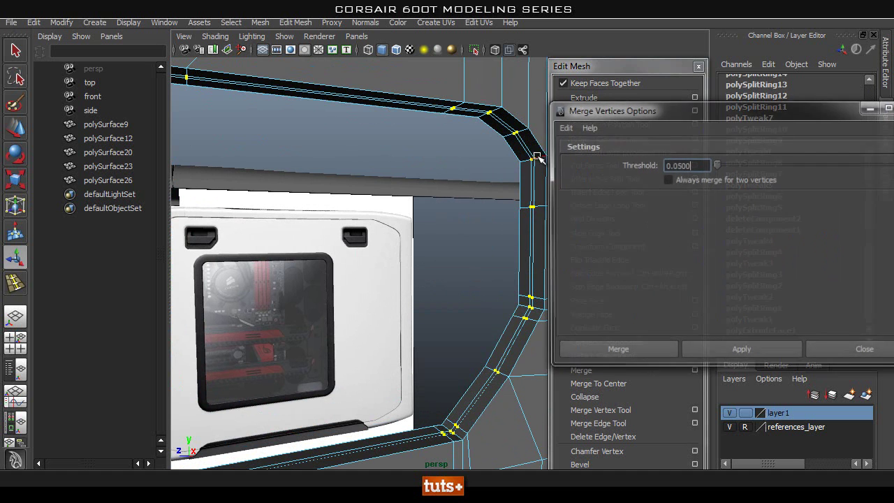
pyautogui.click(622, 347)
pyautogui.keyDown('alt'); pyautogui.moveTo(469, 321); pyautogui.dragTo(491, 321); pyautogui.keyUp('alt')
pyautogui.press('q')
pyautogui.moveTo(538, 218); pyautogui.dragTo(605, 199, button='right')
pyautogui.keyDown('alt'); pyautogui.moveTo(440, 194); pyautogui.dragTo(510, 200); pyautogui.keyUp('alt')
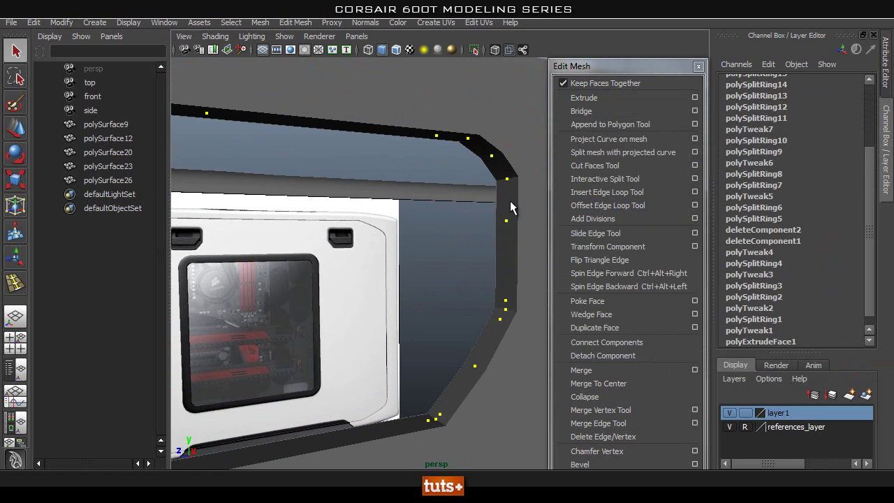
# Step: Undo the vertex merge and the thickness of the opening's edge extrusion
pyautogui.click(421, 200)
pyautogui.hotkey('ctrl', 'z')
pyautogui.hotkey('ctrl', 'z')
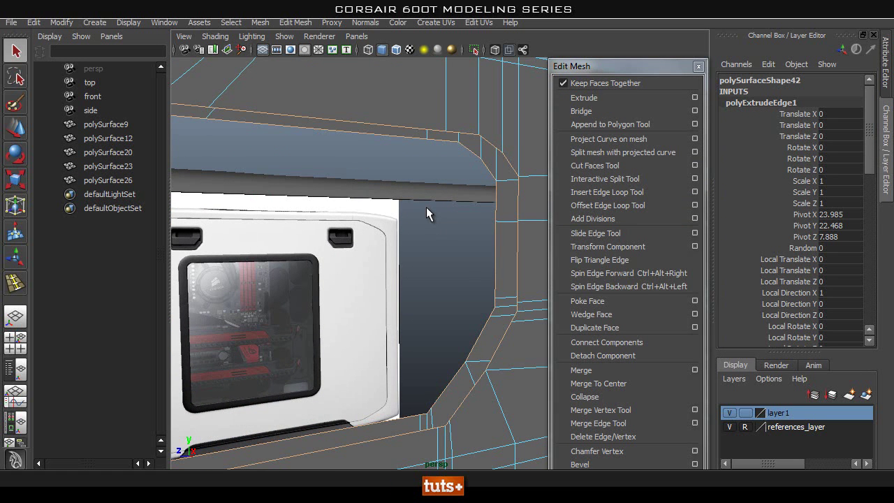
pyautogui.scroll(-5, 783, 303)
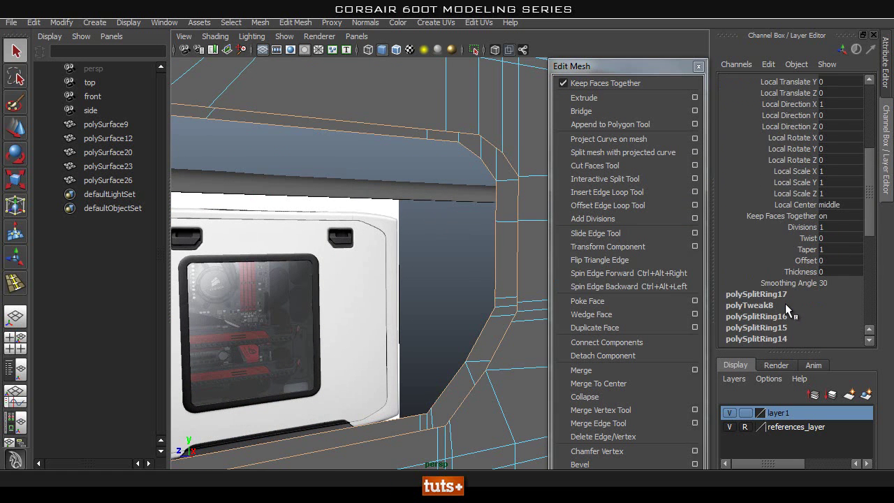
pyautogui.click(803, 270)
pyautogui.moveTo(388, 229); pyautogui.dragTo(388, 228, button='middle')
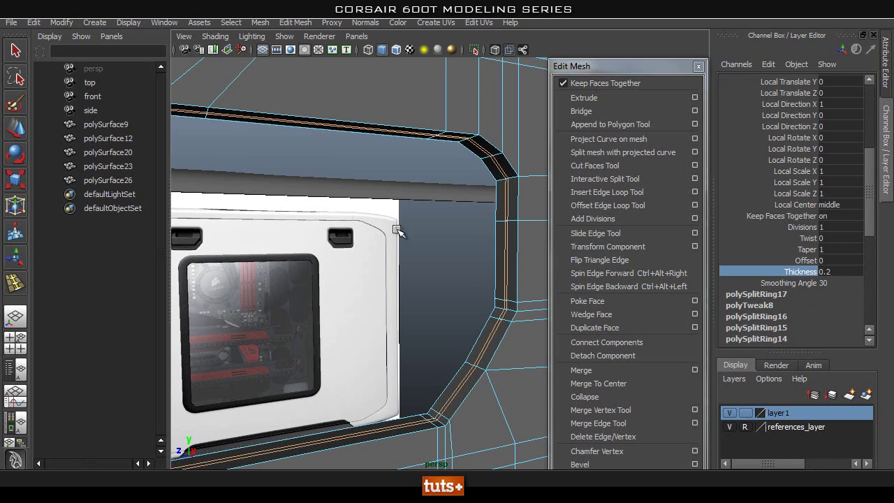
pyautogui.hotkey('ctrl', 'z')
# Step: Set the edge extrusion's offset to 0.05, and extrude the opening's border edges again with a thickness of 0.2
pyautogui.click(831, 263)
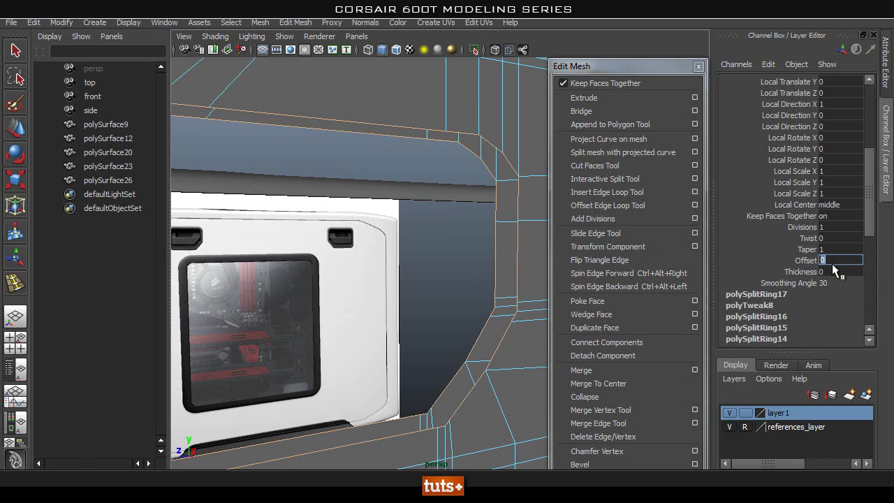
pyautogui.write('0.05')
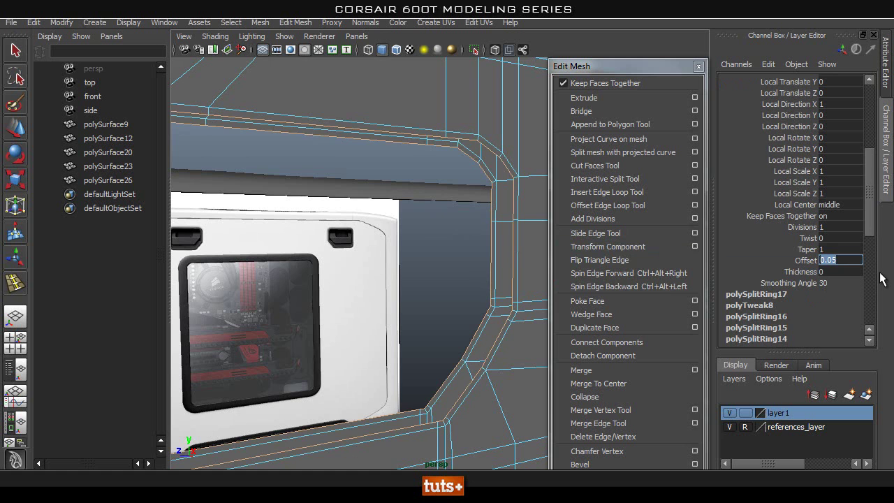
pyautogui.click(604, 97)
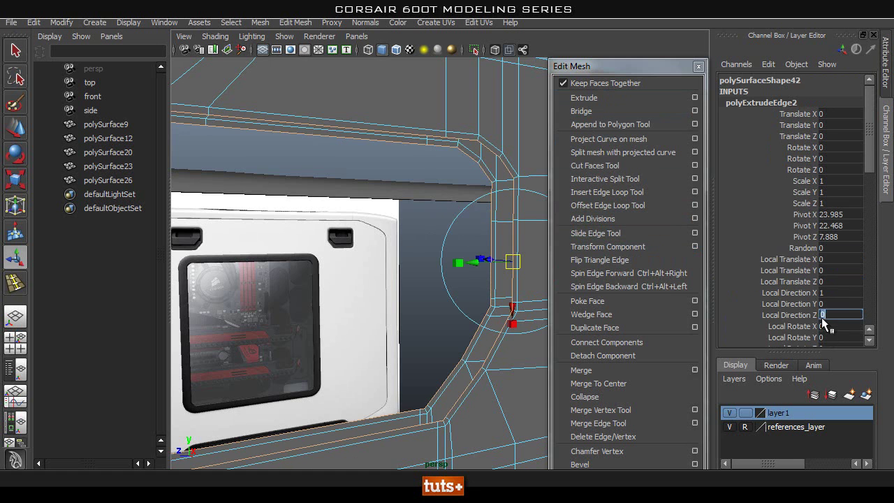
pyautogui.scroll(-5, 821, 317)
pyautogui.click(804, 272)
pyautogui.moveTo(402, 239); pyautogui.dragTo(405, 240, button='middle')
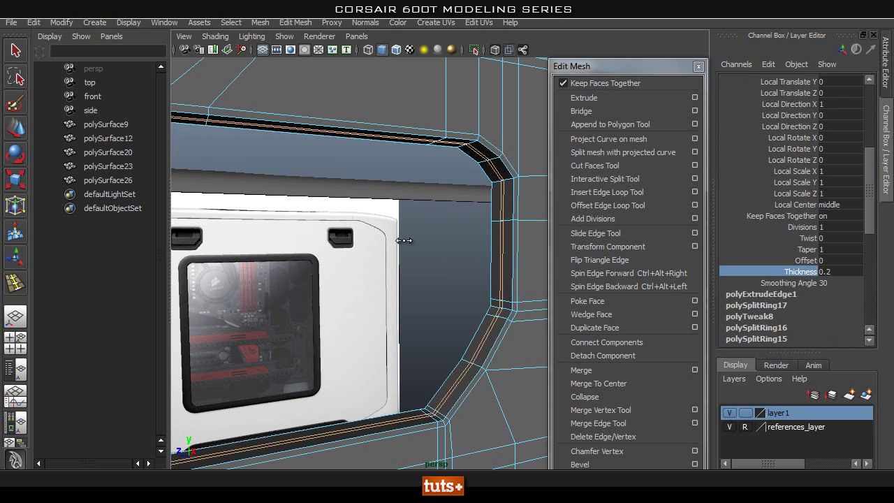
# Step: Convert the latch opening's extruded edge selection to vertices, merge the vertices, and return to object mode
pyautogui.keyDown('ctrl'); pyautogui.rightClick(491, 217); pyautogui.keyUp('ctrl')
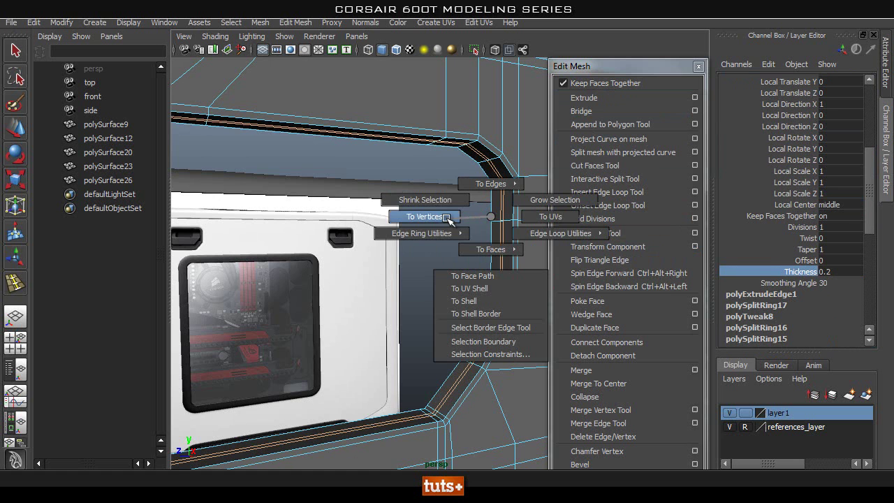
pyautogui.keyDown('ctrl'); pyautogui.moveTo(447, 219); pyautogui.dragTo(448, 219, button='right'); pyautogui.keyUp('ctrl')
pyautogui.keyDown('shift'); pyautogui.moveTo(500, 232); pyautogui.dragTo(494, 192, button='right'); pyautogui.keyUp('shift')
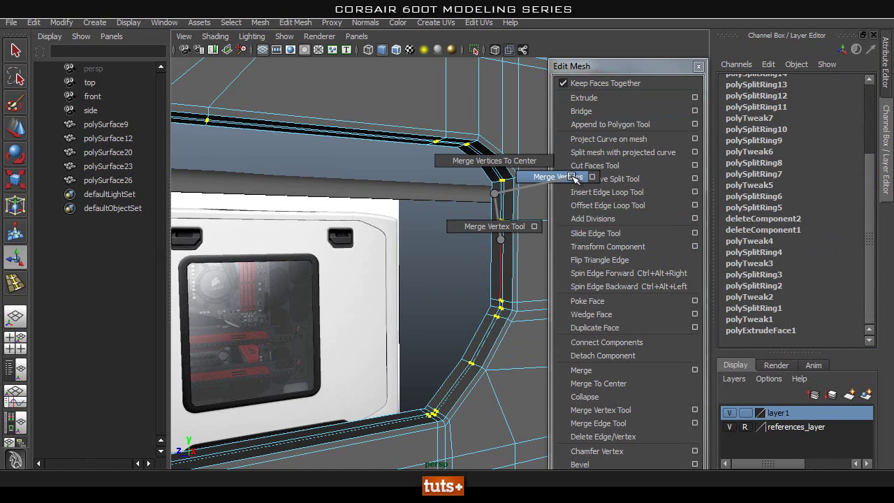
pyautogui.keyDown('shift'); pyautogui.moveTo(573, 177); pyautogui.dragTo(573, 178, button='right'); pyautogui.keyUp('shift')
pyautogui.keyDown('alt'); pyautogui.moveTo(454, 241); pyautogui.dragTo(453, 249); pyautogui.keyUp('alt')
pyautogui.press('q')
pyautogui.moveTo(515, 227); pyautogui.dragTo(554, 197, button='right')
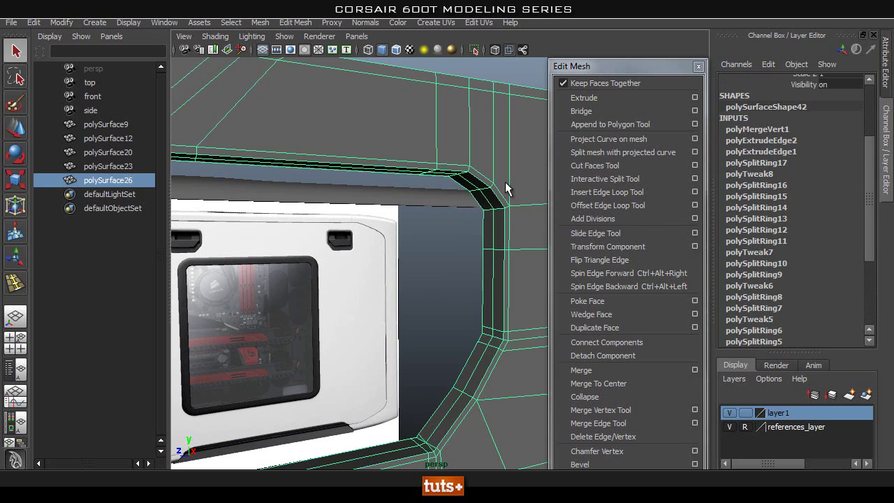
# Step: Insert two edge loops around the latch opening's inner wall, one close to each panel face
pyautogui.click(394, 288)
pyautogui.keyDown('alt'); pyautogui.moveTo(394, 288); pyautogui.dragTo(484, 307, button='right'); pyautogui.keyUp('alt')
pyautogui.click(331, 225)
pyautogui.keyDown('alt'); pyautogui.moveTo(485, 307); pyautogui.dragTo(455, 328, button='middle'); pyautogui.keyUp('alt')
pyautogui.click(614, 196)
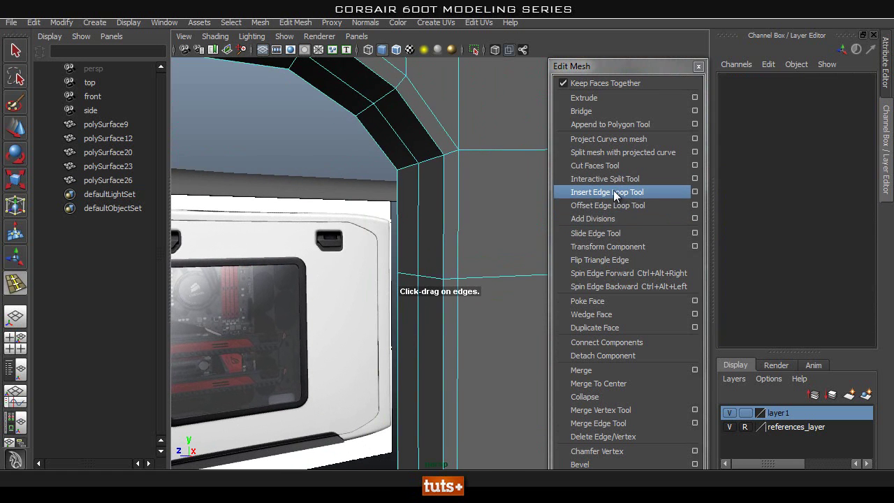
pyautogui.keyDown('alt'); pyautogui.moveTo(442, 185); pyautogui.dragTo(497, 196); pyautogui.keyUp('alt')
pyautogui.keyDown('alt'); pyautogui.moveTo(497, 197); pyautogui.dragTo(377, 205, button='middle'); pyautogui.keyUp('alt')
pyautogui.keyDown('alt'); pyautogui.moveTo(377, 205); pyautogui.dragTo(386, 201); pyautogui.keyUp('alt')
pyautogui.keyDown('alt'); pyautogui.moveTo(385, 201); pyautogui.dragTo(441, 222, button='right'); pyautogui.keyUp('alt')
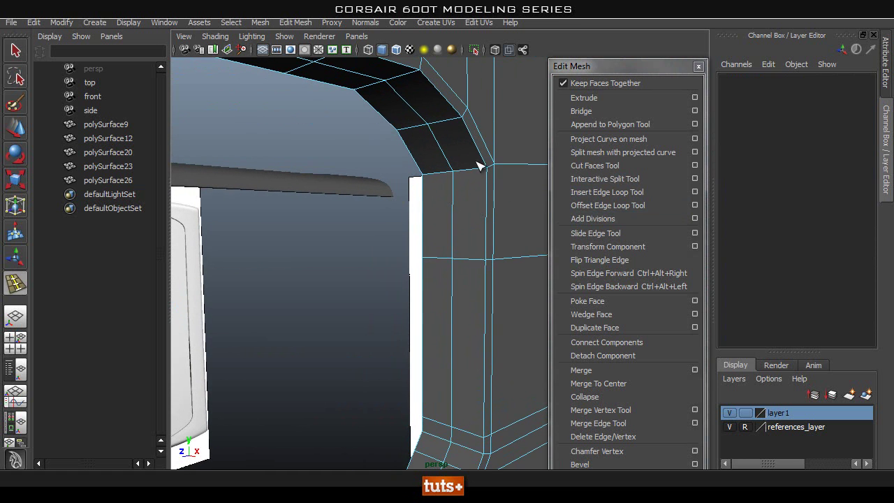
pyautogui.moveTo(480, 171); pyautogui.dragTo(481, 172)
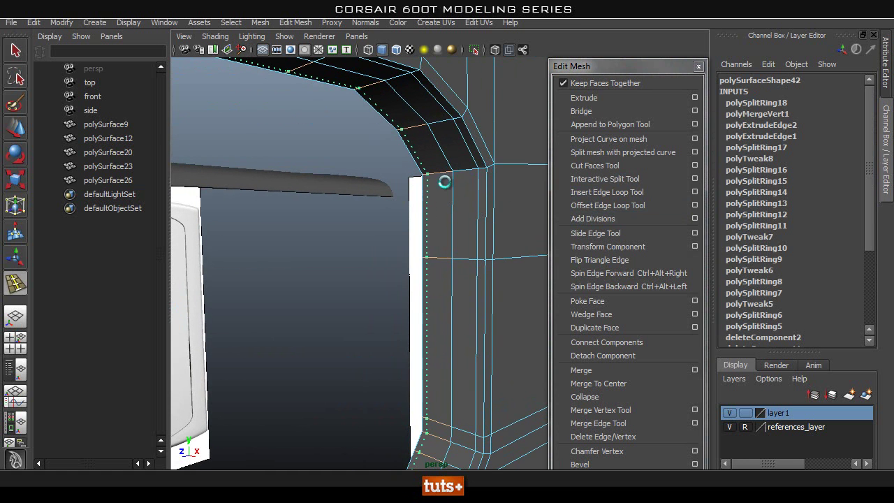
pyautogui.keyDown('alt'); pyautogui.moveTo(445, 181); pyautogui.dragTo(439, 206, button='right'); pyautogui.keyUp('alt')
# Step: Return to object mode and preview the side panel with smoothing
pyautogui.press('q')
pyautogui.moveTo(444, 161); pyautogui.dragTo(492, 143, button='right')
pyautogui.press('3')
pyautogui.click(369, 282)
pyautogui.keyDown('alt'); pyautogui.moveTo(369, 289); pyautogui.dragTo(239, 324); pyautogui.keyUp('alt')
pyautogui.click(311, 327)
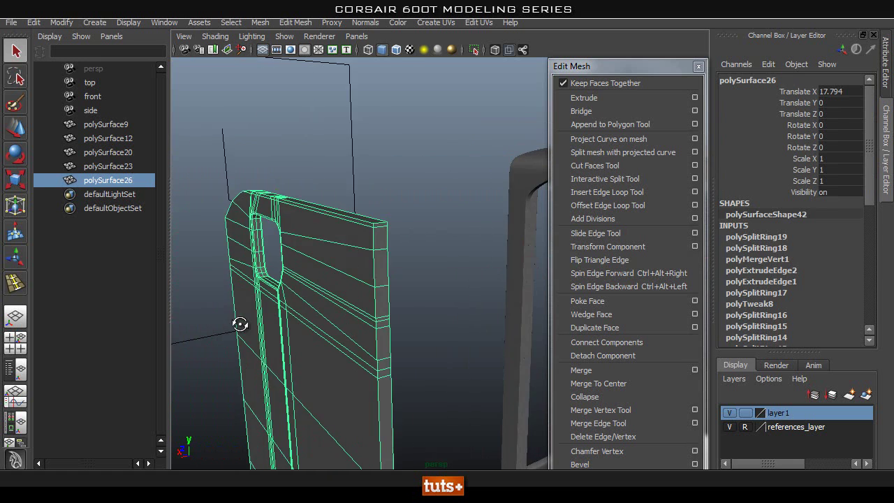
# Step: Delete the full strip of thickness faces along the side panel's straight vertical end
pyautogui.keyDown('alt'); pyautogui.moveTo(239, 324); pyautogui.dragTo(319, 319, button='right'); pyautogui.keyUp('alt')
pyautogui.keyDown('alt'); pyautogui.moveTo(325, 339); pyautogui.dragTo(368, 371, button='middle'); pyautogui.keyUp('alt')
pyautogui.moveTo(387, 237); pyautogui.dragTo(387, 271, button='right')
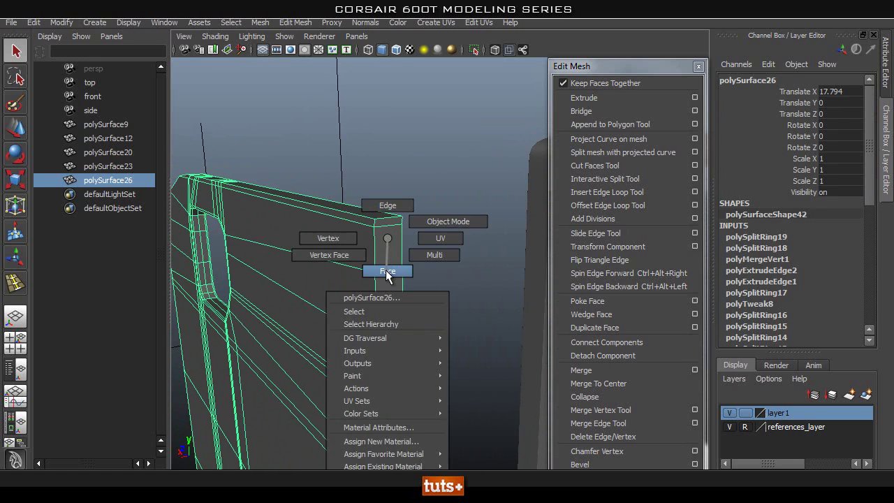
pyautogui.click(391, 226)
pyautogui.keyDown('alt'); pyautogui.moveTo(391, 226); pyautogui.dragTo(341, 294, button='right'); pyautogui.keyUp('alt')
pyautogui.keyDown('alt'); pyautogui.moveTo(342, 293); pyautogui.dragTo(351, 121, button='middle'); pyautogui.keyUp('alt')
pyautogui.keyDown('alt'); pyautogui.moveTo(378, 302); pyautogui.dragTo(336, 216, button='middle'); pyautogui.keyUp('alt')
pyautogui.keyDown('alt'); pyautogui.moveTo(335, 217); pyautogui.dragTo(516, 377, button='right'); pyautogui.keyUp('alt')
pyautogui.keyDown('alt'); pyautogui.moveTo(503, 349); pyautogui.dragTo(461, 233, button='middle'); pyautogui.keyUp('alt')
pyautogui.keyDown('alt'); pyautogui.moveTo(462, 233); pyautogui.dragTo(401, 347); pyautogui.keyUp('alt')
pyautogui.keyDown('alt'); pyautogui.moveTo(401, 347); pyautogui.dragTo(395, 297, button='middle'); pyautogui.keyUp('alt')
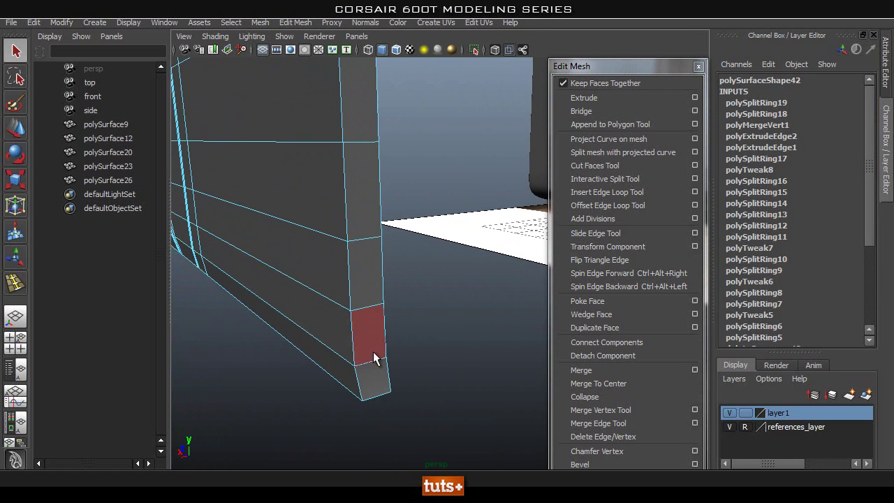
pyautogui.keyDown('shift'); pyautogui.doubleClick(368, 382); pyautogui.keyUp('shift')
pyautogui.keyDown('alt'); pyautogui.moveTo(417, 300); pyautogui.dragTo(296, 280, button='right'); pyautogui.keyUp('alt')
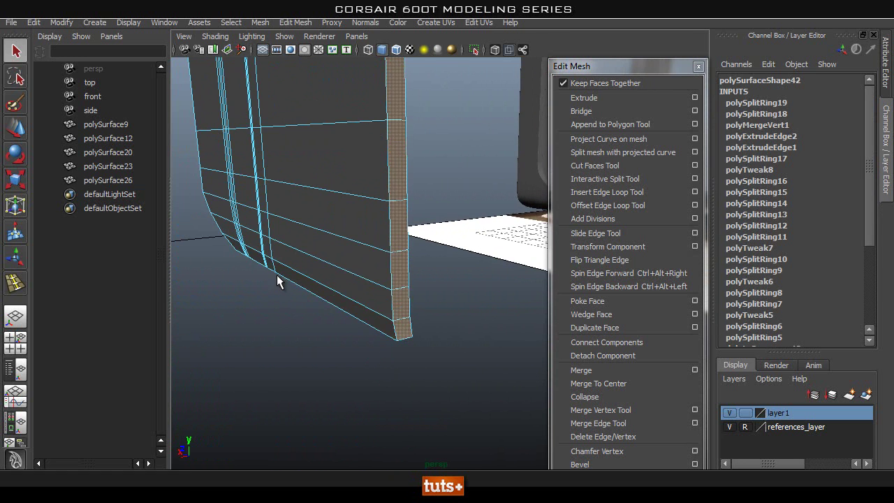
pyautogui.press('Delete')
# Step: Insert two edge loops around the panel's outer border thickness, one close to each face
pyautogui.keyDown('alt'); pyautogui.moveTo(427, 227); pyautogui.dragTo(373, 303); pyautogui.keyUp('alt')
pyautogui.moveTo(373, 302); pyautogui.dragTo(498, 232, button='right')
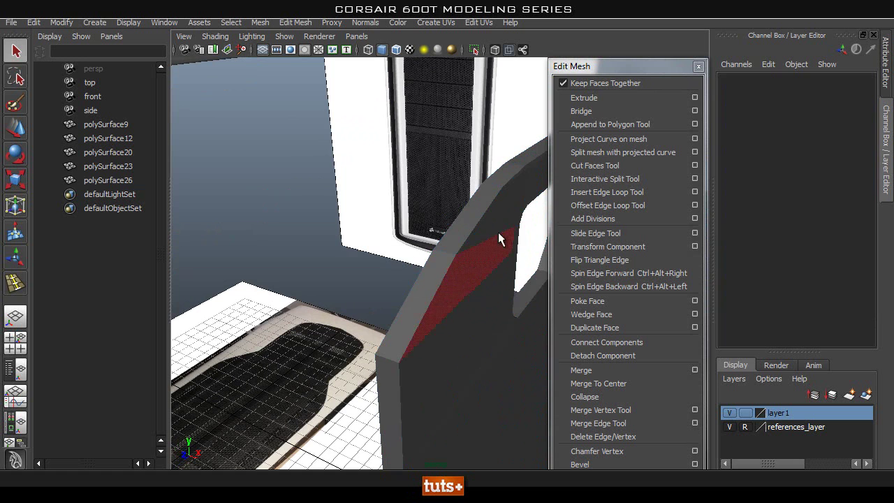
pyautogui.click(642, 191)
pyautogui.keyDown('alt'); pyautogui.moveTo(296, 311); pyautogui.dragTo(346, 312, button='right'); pyautogui.keyUp('alt')
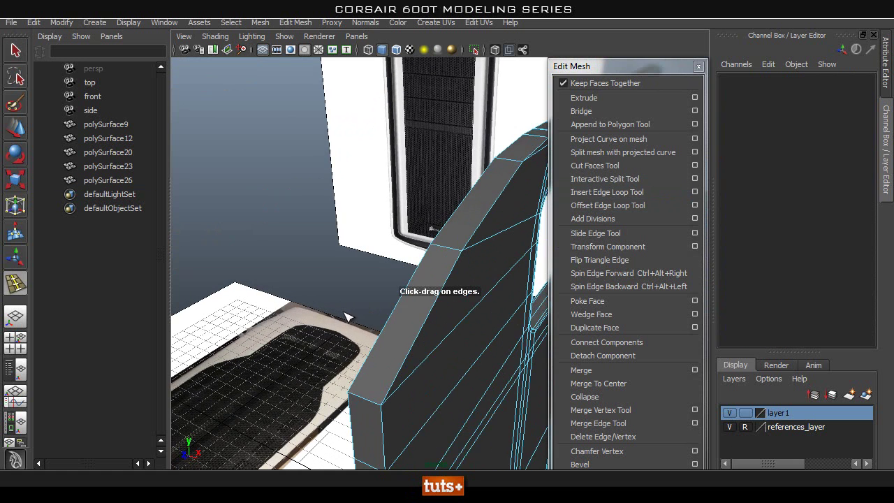
pyautogui.keyDown('alt'); pyautogui.moveTo(345, 312); pyautogui.dragTo(358, 277, button='middle'); pyautogui.keyUp('alt')
pyautogui.click(442, 225)
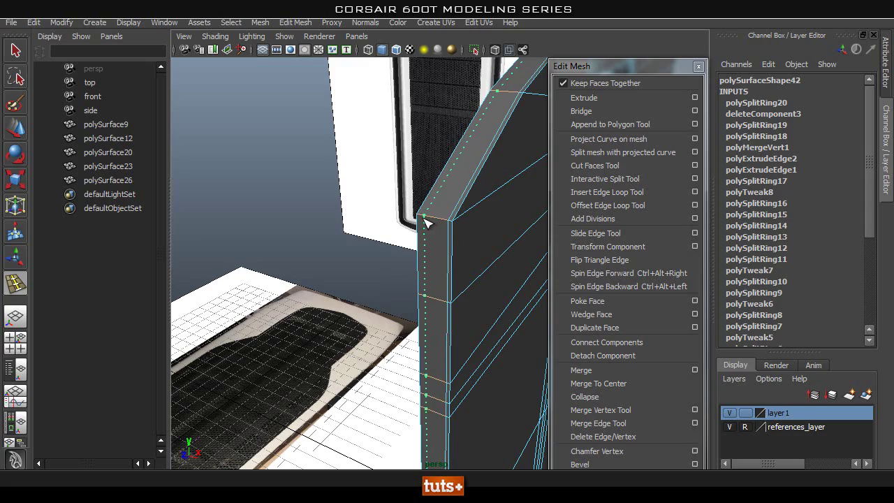
pyautogui.click(424, 222)
# Step: Preview the panel smoothed in object mode and examine the rounding of its outer border and curved corner
pyautogui.keyDown('alt'); pyautogui.moveTo(424, 222); pyautogui.dragTo(424, 268); pyautogui.keyUp('alt')
pyautogui.keyDown('alt'); pyautogui.moveTo(406, 233); pyautogui.dragTo(417, 174, button='right'); pyautogui.keyUp('alt')
pyautogui.keyDown('alt'); pyautogui.moveTo(417, 174); pyautogui.dragTo(419, 253); pyautogui.keyUp('alt')
pyautogui.keyDown('alt'); pyautogui.moveTo(419, 253); pyautogui.dragTo(297, 265, button='right'); pyautogui.keyUp('alt')
pyautogui.press('q')
pyautogui.moveTo(352, 247); pyautogui.dragTo(419, 217, button='right')
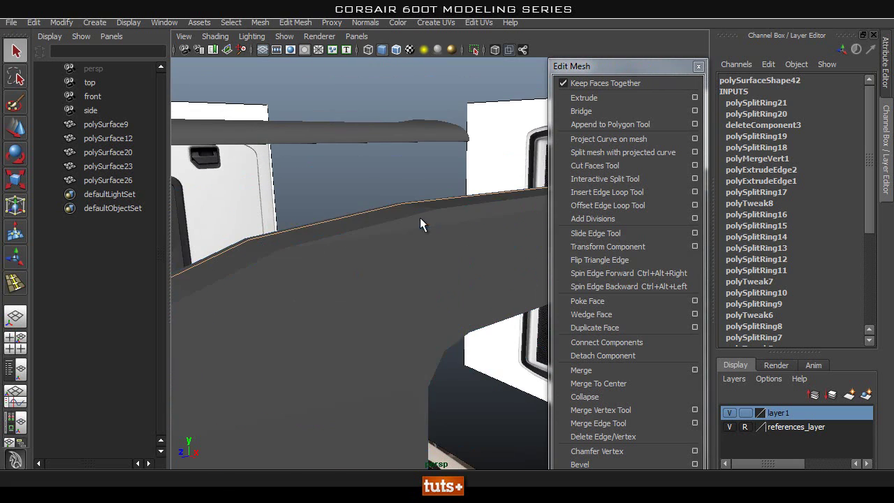
pyautogui.click(420, 217)
pyautogui.press('3')
pyautogui.click(364, 191)
pyautogui.keyDown('alt'); pyautogui.moveTo(364, 191); pyautogui.dragTo(238, 225, button='right'); pyautogui.keyUp('alt')
pyautogui.keyDown('alt'); pyautogui.moveTo(340, 255); pyautogui.dragTo(181, 243, button='right'); pyautogui.keyUp('alt')
pyautogui.keyDown('alt'); pyautogui.moveTo(182, 243); pyautogui.dragTo(447, 281); pyautogui.keyUp('alt')
pyautogui.keyDown('alt'); pyautogui.moveTo(447, 280); pyautogui.dragTo(524, 278, button='right'); pyautogui.keyUp('alt')
pyautogui.keyDown('alt'); pyautogui.moveTo(524, 279); pyautogui.dragTo(380, 248); pyautogui.keyUp('alt')
pyautogui.keyDown('alt'); pyautogui.moveTo(380, 248); pyautogui.dragTo(412, 234, button='right'); pyautogui.keyUp('alt')
pyautogui.click(374, 178)
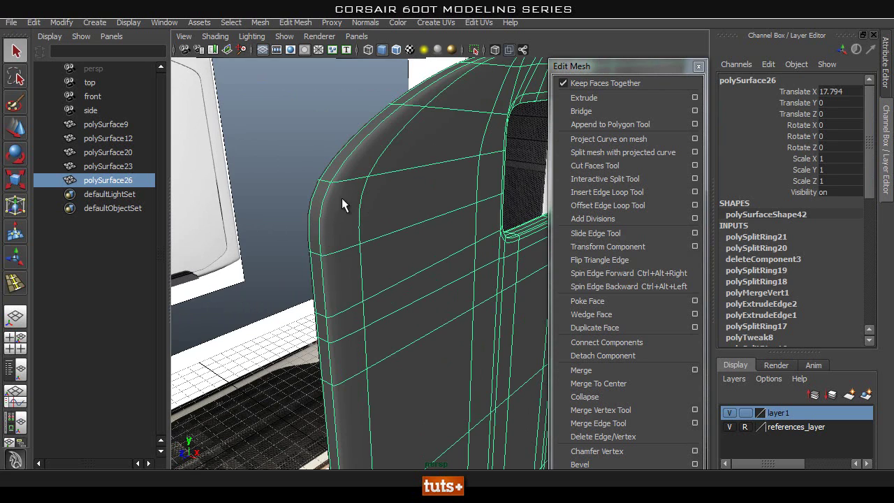
# Step: Turn off the smooth preview and insert an edge loop on the panel faces just inside the curved outer border
pyautogui.press('1')
pyautogui.keyDown('alt'); pyautogui.moveTo(394, 196); pyautogui.dragTo(398, 228); pyautogui.keyUp('alt')
pyautogui.keyDown('alt'); pyautogui.moveTo(398, 227); pyautogui.dragTo(466, 133, button='right'); pyautogui.keyUp('alt')
pyautogui.click(615, 193)
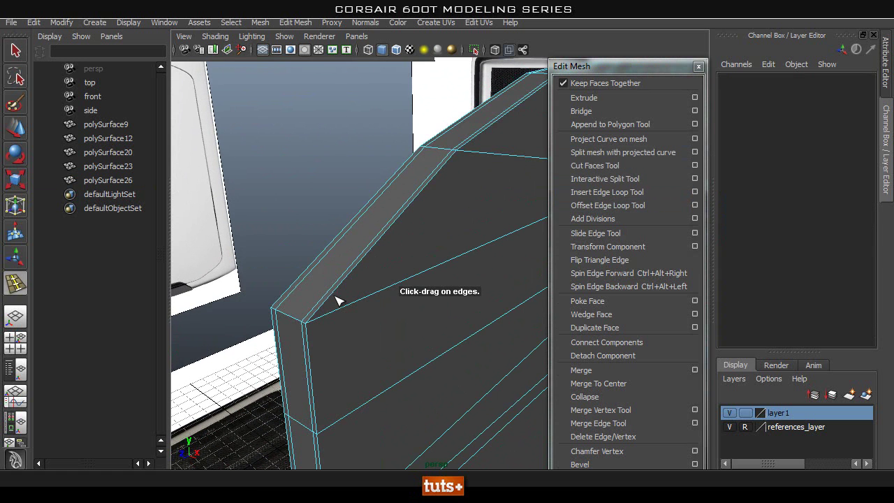
pyautogui.moveTo(356, 308); pyautogui.dragTo(338, 312)
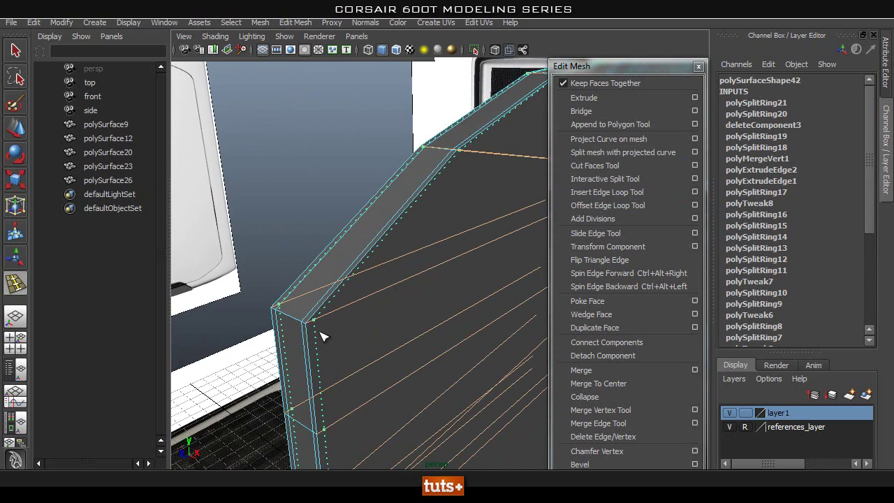
# Step: Insert an edge loop close to the panel's top border, starting from its open straight end
pyautogui.keyDown('alt'); pyautogui.moveTo(438, 176); pyautogui.dragTo(383, 232, button='middle'); pyautogui.keyUp('alt')
pyautogui.keyDown('alt'); pyautogui.moveTo(383, 231); pyautogui.dragTo(438, 269, button='right'); pyautogui.keyUp('alt')
pyautogui.moveTo(331, 289)
pyautogui.keyDown('alt'); pyautogui.mouseDown(button='middle')
pyautogui.moveTo(340, 277)
pyautogui.moveTo(329, 288)
pyautogui.mouseUp(button='middle'); pyautogui.keyUp('alt')
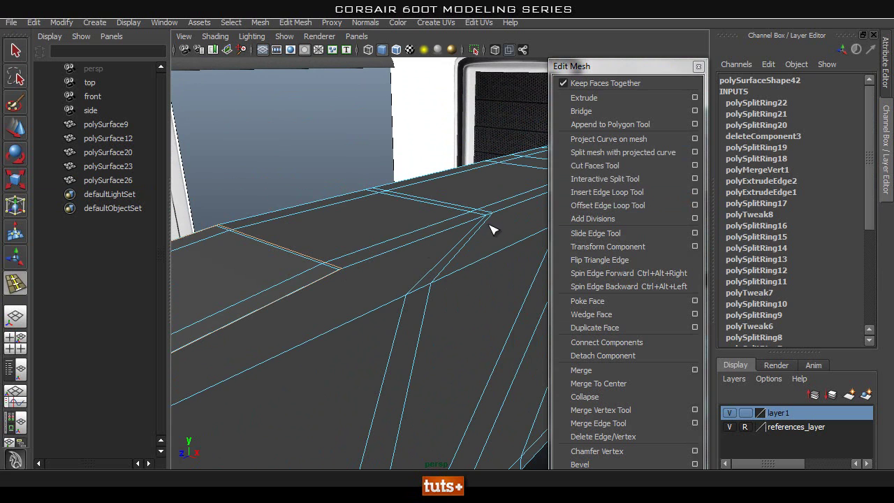
pyautogui.keyDown('alt'); pyautogui.moveTo(482, 215); pyautogui.dragTo(459, 225, button='middle'); pyautogui.keyUp('alt')
pyautogui.keyDown('alt'); pyautogui.moveTo(459, 226); pyautogui.dragTo(360, 234, button='right'); pyautogui.keyUp('alt')
pyautogui.keyDown('alt'); pyautogui.moveTo(359, 234); pyautogui.dragTo(290, 218); pyautogui.keyUp('alt')
pyautogui.keyDown('alt'); pyautogui.moveTo(290, 218); pyautogui.dragTo(302, 213, button='middle'); pyautogui.keyUp('alt')
pyautogui.keyDown('alt'); pyautogui.moveTo(303, 213); pyautogui.dragTo(493, 266); pyautogui.keyUp('alt')
pyautogui.keyDown('alt'); pyautogui.moveTo(493, 267); pyautogui.dragTo(509, 264, button='right'); pyautogui.keyUp('alt')
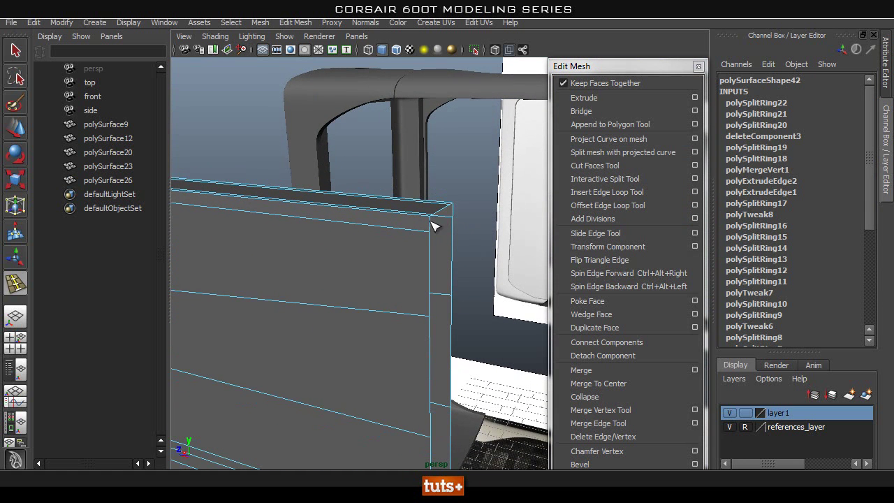
pyautogui.moveTo(429, 223); pyautogui.dragTo(429, 221)
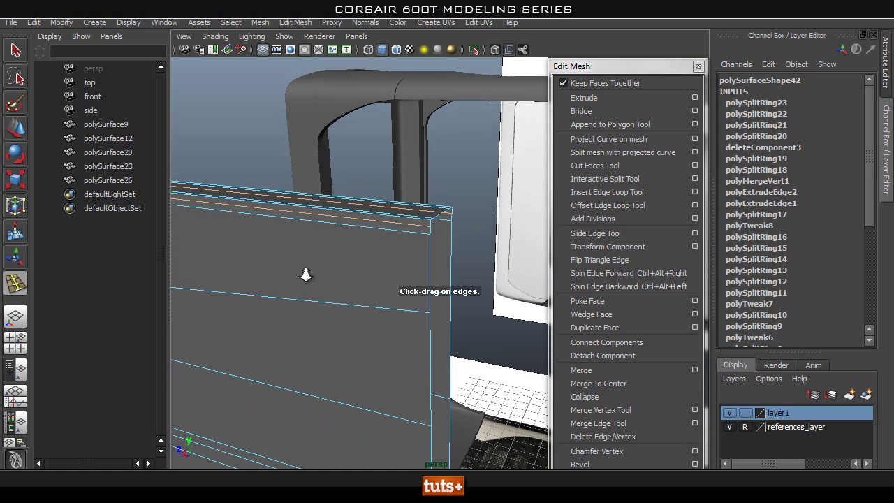
# Step: Insert an edge loop on the panel faces close to the bottom border
pyautogui.keyDown('alt'); pyautogui.moveTo(305, 273); pyautogui.dragTo(455, 40, button='middle'); pyautogui.keyUp('alt')
pyautogui.keyDown('alt'); pyautogui.moveTo(384, 349); pyautogui.dragTo(349, 88, button='middle'); pyautogui.keyUp('alt')
pyautogui.keyDown('alt'); pyautogui.moveTo(349, 88); pyautogui.dragTo(418, 122, button='right'); pyautogui.keyUp('alt')
pyautogui.keyDown('alt'); pyautogui.moveTo(419, 122); pyautogui.dragTo(466, 259, button='middle'); pyautogui.keyUp('alt')
pyautogui.keyDown('alt'); pyautogui.moveTo(314, 225); pyautogui.dragTo(342, 223); pyautogui.keyUp('alt')
pyautogui.keyDown('alt'); pyautogui.moveTo(335, 221); pyautogui.dragTo(559, 214, button='middle'); pyautogui.keyUp('alt')
pyautogui.keyDown('alt'); pyautogui.moveTo(377, 226); pyautogui.dragTo(495, 244, button='right'); pyautogui.keyUp('alt')
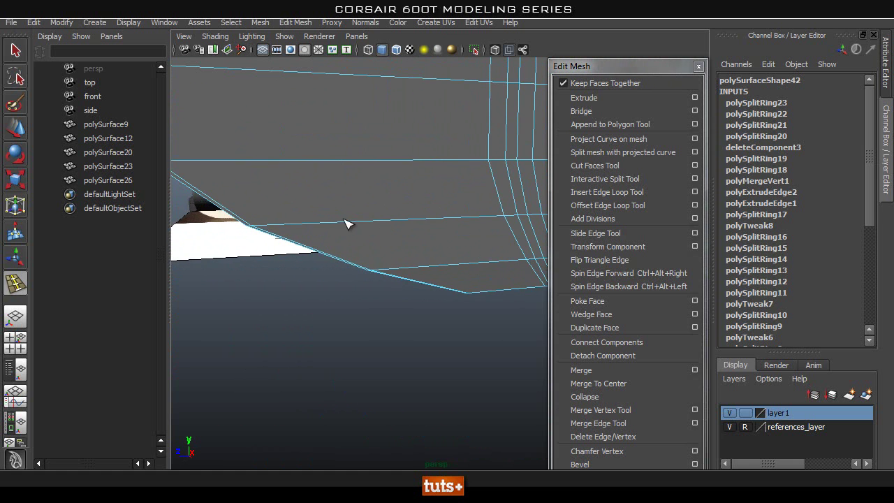
pyautogui.keyDown('alt'); pyautogui.moveTo(402, 233); pyautogui.dragTo(322, 215, button='middle'); pyautogui.keyUp('alt')
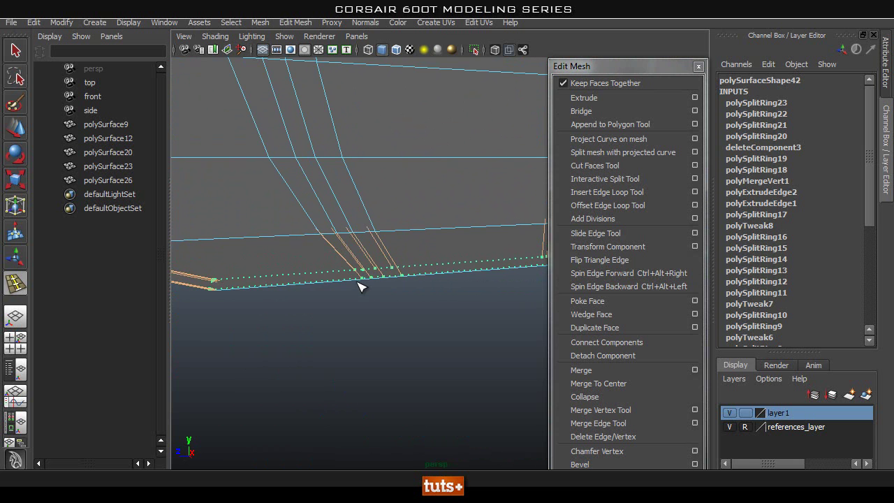
# Step: Return to object mode and examine the smoothed panel around the latch opening and outer border
pyautogui.keyDown('alt'); pyautogui.moveTo(383, 227); pyautogui.dragTo(301, 146, button='right'); pyautogui.keyUp('alt')
pyautogui.keyDown('alt'); pyautogui.moveTo(300, 146); pyautogui.dragTo(308, 328, button='middle'); pyautogui.keyUp('alt')
pyautogui.keyDown('alt'); pyautogui.moveTo(416, 125); pyautogui.dragTo(416, 358, button='middle'); pyautogui.keyUp('alt')
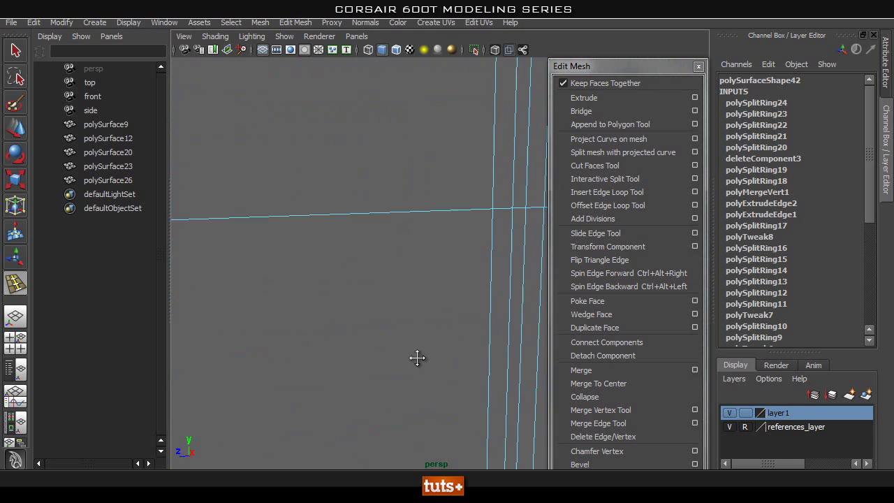
pyautogui.keyDown('alt'); pyautogui.moveTo(419, 375); pyautogui.dragTo(379, 279, button='right'); pyautogui.keyUp('alt')
pyautogui.keyDown('alt'); pyautogui.moveTo(379, 279); pyautogui.dragTo(405, 249); pyautogui.keyUp('alt')
pyautogui.press('q')
pyautogui.moveTo(405, 249); pyautogui.dragTo(462, 230, button='right')
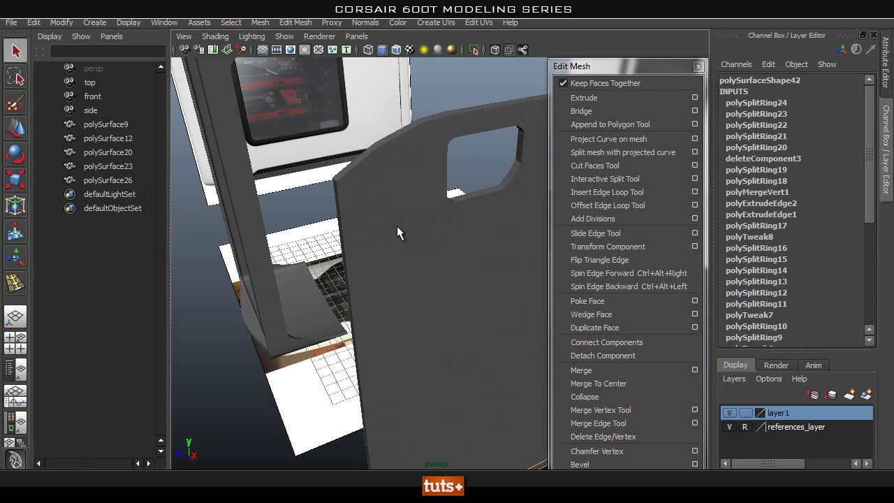
pyautogui.click(397, 226)
pyautogui.click(230, 318)
pyautogui.keyDown('alt'); pyautogui.moveTo(317, 319); pyautogui.dragTo(272, 227); pyautogui.keyUp('alt')
pyautogui.keyDown('alt'); pyautogui.moveTo(272, 227); pyautogui.dragTo(454, 235, button='middle'); pyautogui.keyUp('alt')
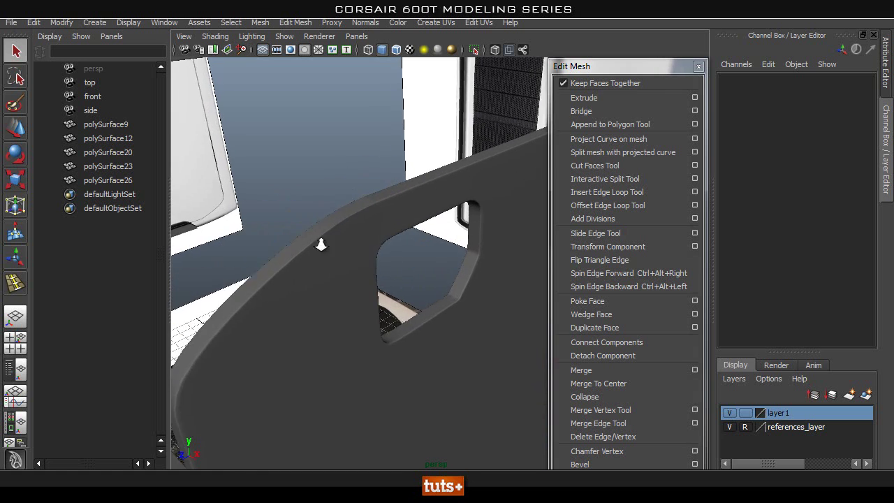
# Step: Compare the panel's top border with and without smoothing where the inserted edge loops converge
pyautogui.keyDown('alt'); pyautogui.moveTo(319, 243); pyautogui.dragTo(381, 241, button='right'); pyautogui.keyUp('alt')
pyautogui.keyDown('alt'); pyautogui.moveTo(381, 241); pyautogui.dragTo(454, 349, button='middle'); pyautogui.keyUp('alt')
pyautogui.keyDown('alt'); pyautogui.moveTo(356, 286); pyautogui.dragTo(472, 284, button='right'); pyautogui.keyUp('alt')
pyautogui.click(473, 285)
pyautogui.press('1')
pyautogui.keyDown('alt'); pyautogui.moveTo(374, 278); pyautogui.dragTo(421, 283, button='right'); pyautogui.keyUp('alt')
pyautogui.keyDown('alt'); pyautogui.moveTo(423, 282); pyautogui.dragTo(381, 276, button='middle'); pyautogui.keyUp('alt')
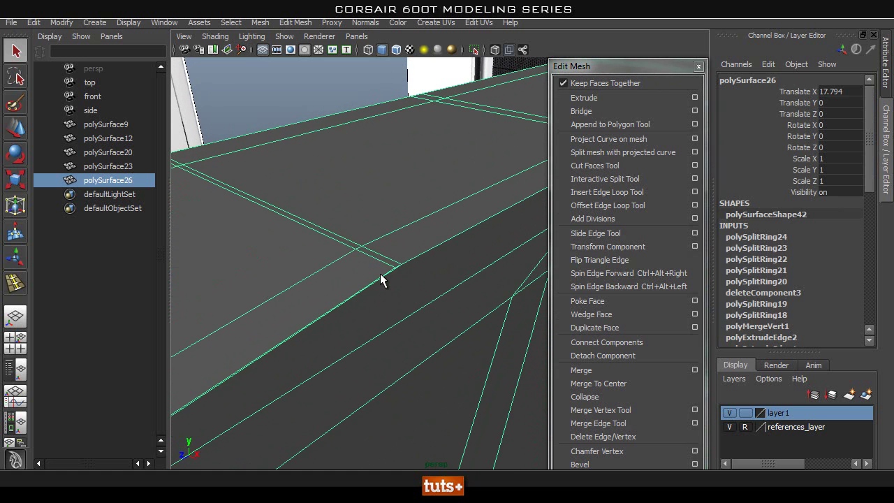
pyautogui.press('3')
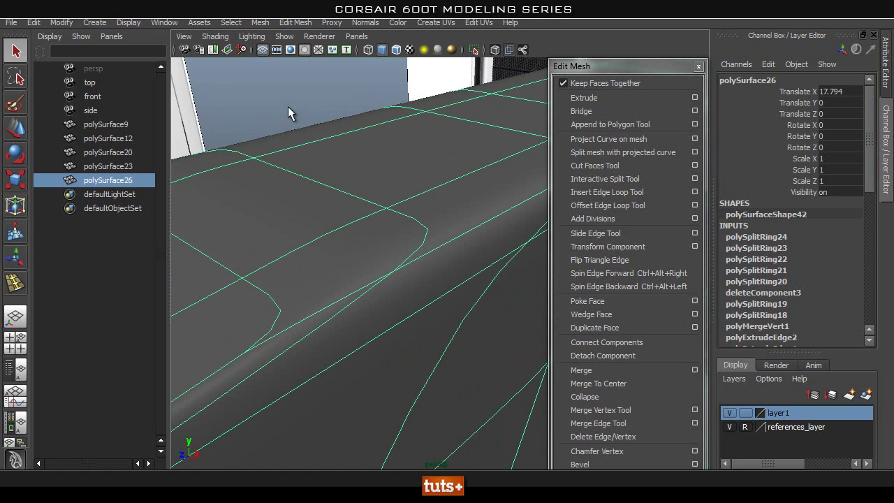
pyautogui.click(288, 106)
pyautogui.keyDown('alt'); pyautogui.moveTo(377, 167); pyautogui.dragTo(333, 176, button='right'); pyautogui.keyUp('alt')
pyautogui.keyDown('alt'); pyautogui.moveTo(443, 269); pyautogui.dragTo(416, 268); pyautogui.keyUp('alt')
pyautogui.click(456, 250)
pyautogui.press('1')
pyautogui.press('3')
pyautogui.press('1')
pyautogui.click(372, 231)
pyautogui.keyDown('alt'); pyautogui.moveTo(376, 282); pyautogui.dragTo(324, 290, button='right'); pyautogui.keyUp('alt')
pyautogui.click(406, 315)
pyautogui.press('3')
pyautogui.click(355, 279)
pyautogui.keyDown('alt'); pyautogui.moveTo(355, 279); pyautogui.dragTo(380, 259); pyautogui.keyUp('alt')
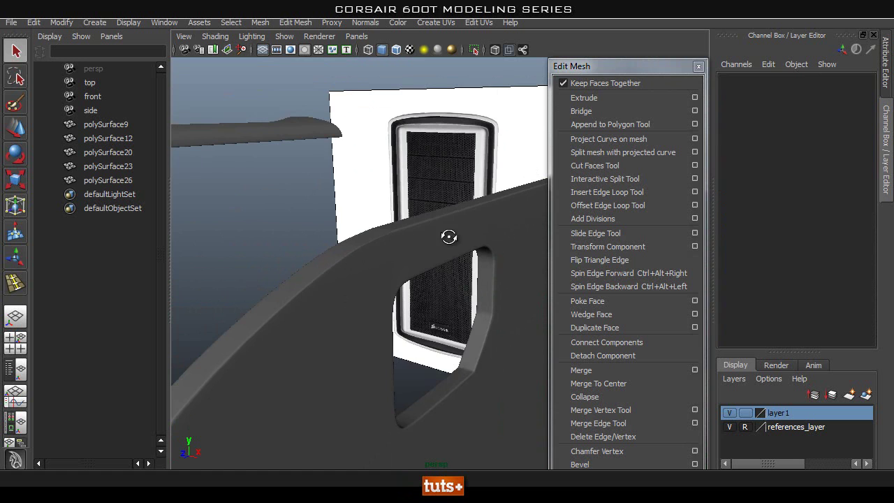
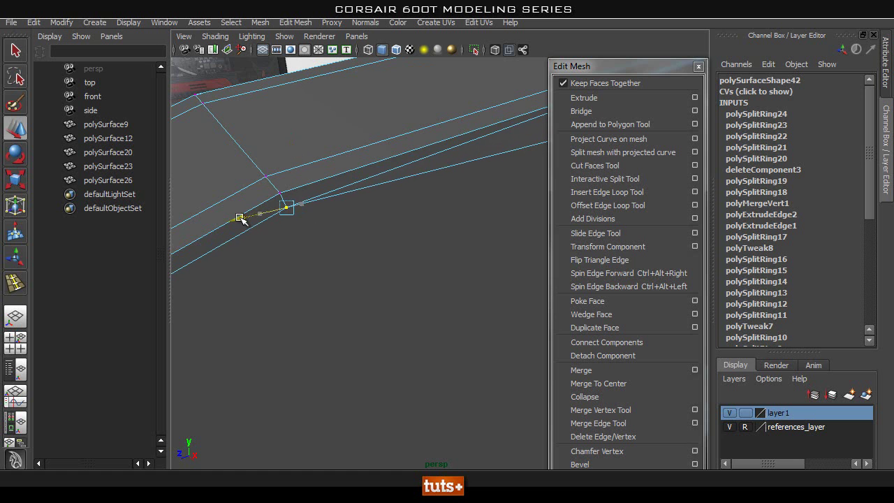
# Step: Reposition the converging edge-loop vertices along the panel's top border with the Move tool
pyautogui.keyDown('alt'); pyautogui.moveTo(374, 194); pyautogui.dragTo(416, 192, button='middle'); pyautogui.keyUp('alt')
pyautogui.keyDown('alt'); pyautogui.moveTo(353, 241); pyautogui.dragTo(369, 232, button='right'); pyautogui.keyUp('alt')
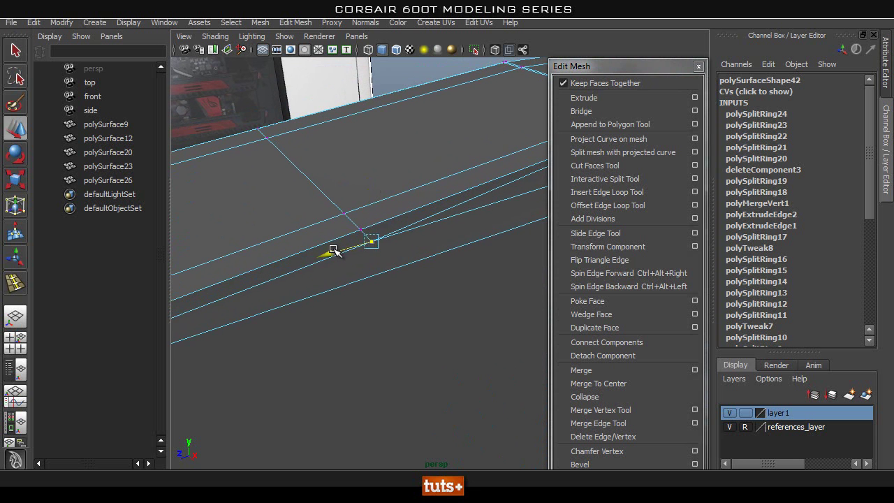
pyautogui.keyDown('alt'); pyautogui.moveTo(454, 201); pyautogui.dragTo(436, 210, button='middle'); pyautogui.keyUp('alt')
pyautogui.moveTo(425, 209)
pyautogui.keyDown('alt'); pyautogui.mouseDown(button='right')
pyautogui.moveTo(454, 212)
pyautogui.moveTo(428, 215)
pyautogui.mouseUp(button='right'); pyautogui.keyUp('alt')
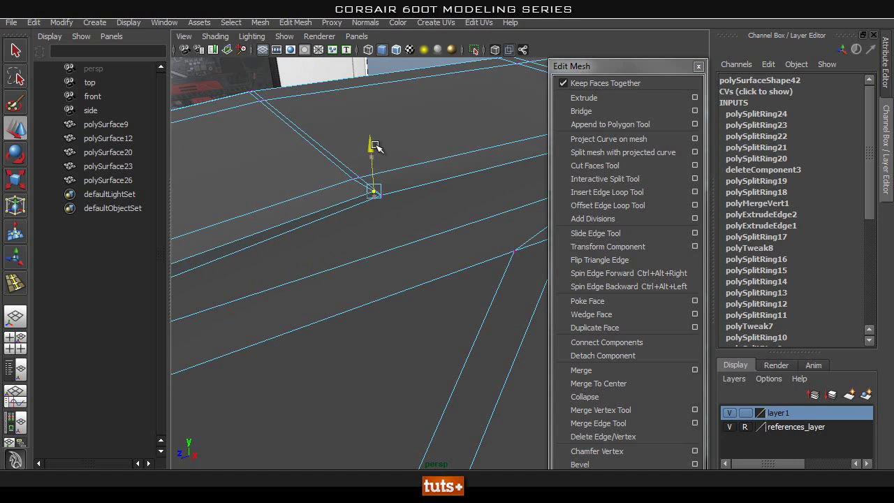
pyautogui.click(436, 164)
pyautogui.click(385, 196)
pyautogui.click(261, 167)
# Step: Switch to edge selection and select the edge loop crossing the top border's thickness to examine its flow
pyautogui.keyDown('alt'); pyautogui.moveTo(487, 195); pyautogui.dragTo(475, 194); pyautogui.keyUp('alt')
pyautogui.keyDown('alt'); pyautogui.moveTo(475, 193); pyautogui.dragTo(446, 199, button='middle'); pyautogui.keyUp('alt')
pyautogui.keyDown('alt'); pyautogui.moveTo(455, 201); pyautogui.dragTo(429, 204, button='right'); pyautogui.keyUp('alt')
pyautogui.keyDown('alt'); pyautogui.moveTo(429, 203); pyautogui.dragTo(456, 184, button='middle'); pyautogui.keyUp('alt')
pyautogui.keyDown('alt'); pyautogui.moveTo(456, 184); pyautogui.dragTo(487, 172, button='right'); pyautogui.keyUp('alt')
pyautogui.keyDown('alt'); pyautogui.moveTo(486, 171); pyautogui.dragTo(499, 179); pyautogui.keyUp('alt')
pyautogui.keyDown('alt'); pyautogui.moveTo(484, 181); pyautogui.dragTo(461, 190, button='middle'); pyautogui.keyUp('alt')
pyautogui.keyDown('alt'); pyautogui.moveTo(461, 190); pyautogui.dragTo(443, 188); pyautogui.keyUp('alt')
pyautogui.moveTo(421, 175); pyautogui.dragTo(423, 143, button='right')
pyautogui.doubleClick(417, 170)
pyautogui.moveTo(448, 200)
pyautogui.keyDown('alt'); pyautogui.mouseDown(button='right')
pyautogui.moveTo(419, 202)
pyautogui.moveTo(439, 207)
pyautogui.mouseUp(button='right'); pyautogui.keyUp('alt')
pyautogui.keyDown('alt'); pyautogui.moveTo(335, 195); pyautogui.dragTo(431, 213, button='middle'); pyautogui.keyUp('alt')
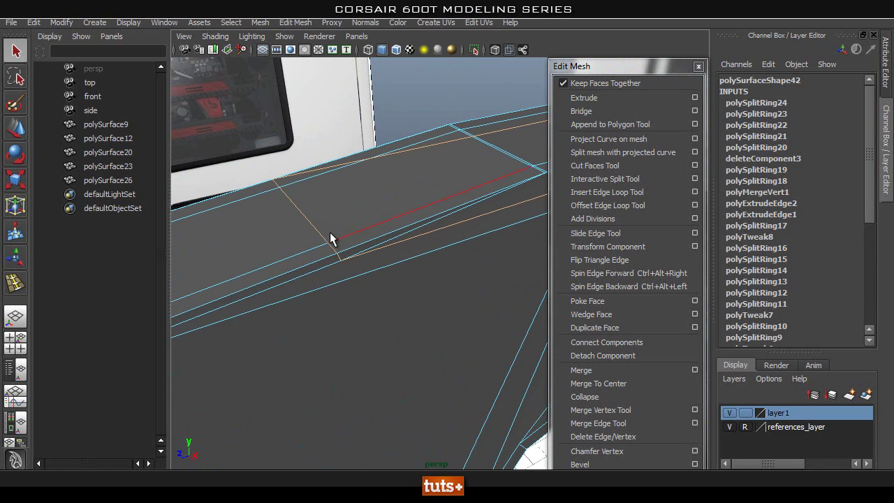
# Step: Select the neighbouring edge loops along the top border to trace where they meet, and clear the selection
pyautogui.keyDown('alt'); pyautogui.moveTo(471, 178); pyautogui.dragTo(395, 202, button='middle'); pyautogui.keyUp('alt')
pyautogui.keyDown('alt'); pyautogui.moveTo(354, 238); pyautogui.dragTo(394, 207, button='right'); pyautogui.keyUp('alt')
pyautogui.keyDown('alt'); pyautogui.moveTo(338, 240); pyautogui.dragTo(370, 233, button='middle'); pyautogui.keyUp('alt')
pyautogui.doubleClick(369, 240)
pyautogui.keyDown('alt'); pyautogui.moveTo(430, 263); pyautogui.dragTo(378, 270, button='right'); pyautogui.keyUp('alt')
pyautogui.doubleClick(379, 265)
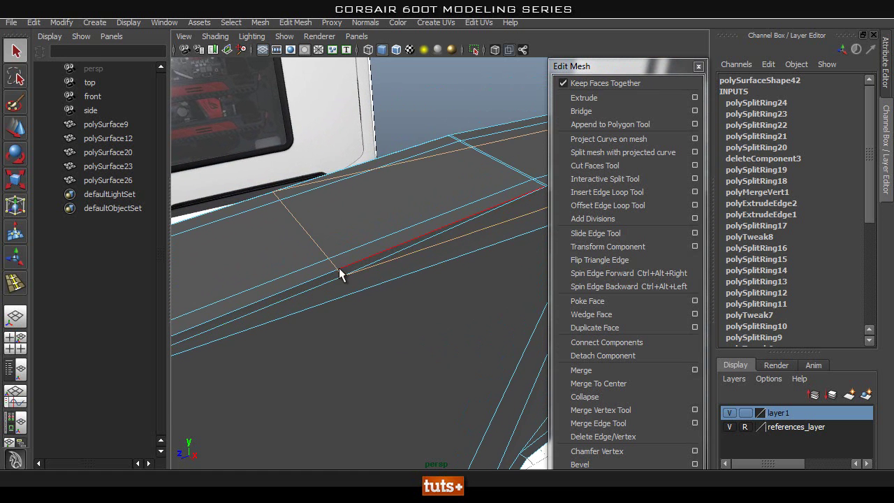
pyautogui.click(362, 265)
pyautogui.doubleClick(362, 266)
pyautogui.keyDown('alt'); pyautogui.moveTo(407, 259); pyautogui.dragTo(409, 259, button='middle'); pyautogui.keyUp('alt')
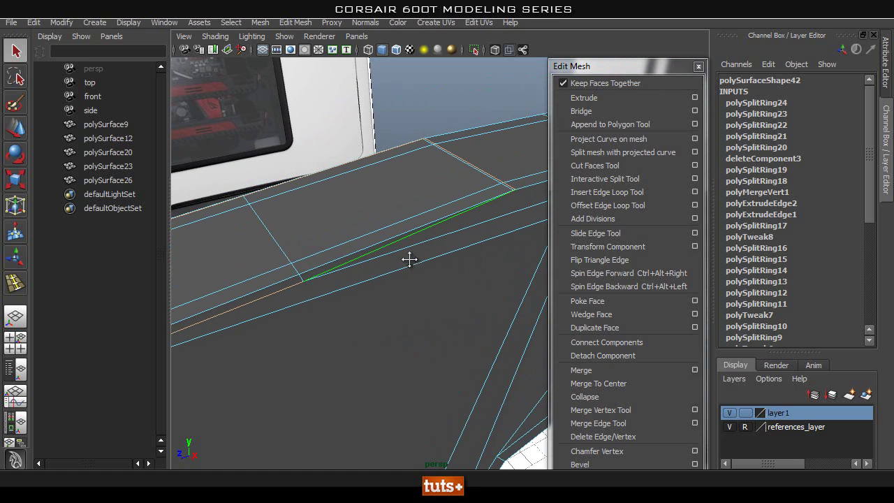
pyautogui.click(380, 246)
pyautogui.click(425, 109)
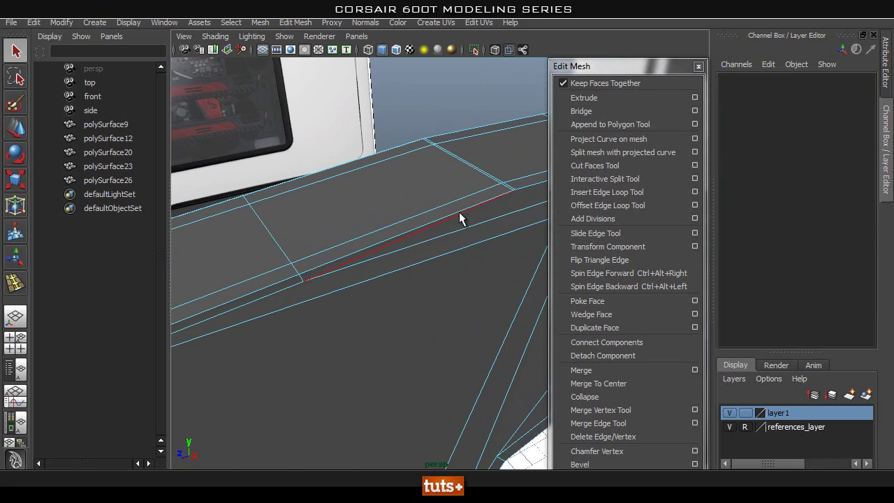
# Step: Select the diagonal edge on the panel's top border and examine the surrounding edge flow from several angles
pyautogui.click(459, 211)
pyautogui.keyDown('alt'); pyautogui.moveTo(428, 217); pyautogui.dragTo(489, 249); pyautogui.keyUp('alt')
pyautogui.keyDown('alt'); pyautogui.moveTo(489, 249); pyautogui.dragTo(278, 223, button='middle'); pyautogui.keyUp('alt')
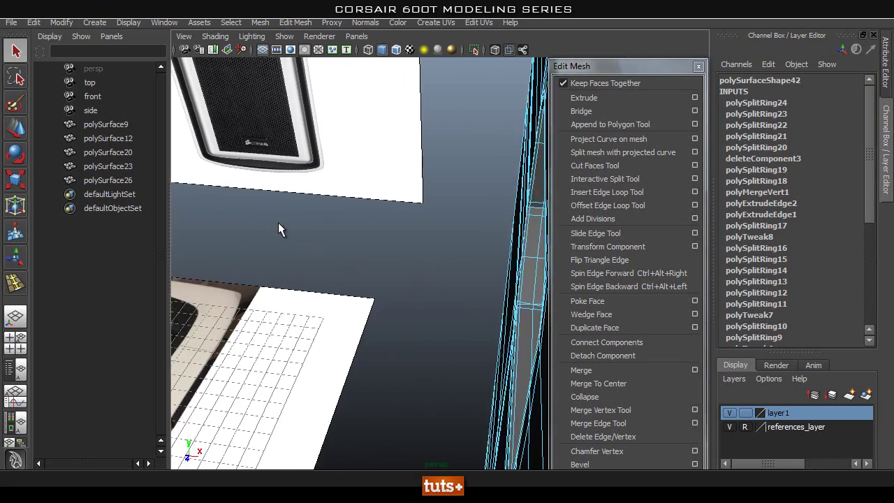
pyautogui.keyDown('alt'); pyautogui.moveTo(278, 224); pyautogui.dragTo(407, 215); pyautogui.keyUp('alt')
pyautogui.keyDown('alt'); pyautogui.moveTo(407, 215); pyautogui.dragTo(295, 240, button='right'); pyautogui.keyUp('alt')
pyautogui.keyDown('alt'); pyautogui.moveTo(296, 240); pyautogui.dragTo(436, 258); pyautogui.keyUp('alt')
pyautogui.keyDown('alt'); pyautogui.moveTo(436, 259); pyautogui.dragTo(338, 292, button='middle'); pyautogui.keyUp('alt')
pyautogui.keyDown('alt'); pyautogui.moveTo(338, 292); pyautogui.dragTo(377, 258); pyautogui.keyUp('alt')
pyautogui.keyDown('alt'); pyautogui.moveTo(377, 257); pyautogui.dragTo(345, 289, button='middle'); pyautogui.keyUp('alt')
pyautogui.keyDown('alt'); pyautogui.moveTo(345, 289); pyautogui.dragTo(329, 294); pyautogui.keyUp('alt')
pyautogui.keyDown('alt'); pyautogui.moveTo(329, 293); pyautogui.dragTo(343, 289, button='right'); pyautogui.keyUp('alt')
pyautogui.keyDown('alt'); pyautogui.moveTo(343, 295); pyautogui.dragTo(207, 269); pyautogui.keyUp('alt')
pyautogui.keyDown('alt'); pyautogui.moveTo(315, 298); pyautogui.dragTo(356, 301, button='middle'); pyautogui.keyUp('alt')
pyautogui.keyDown('alt'); pyautogui.moveTo(356, 301); pyautogui.dragTo(273, 310, button='right'); pyautogui.keyUp('alt')
pyautogui.keyDown('alt'); pyautogui.moveTo(272, 309); pyautogui.dragTo(455, 315); pyautogui.keyUp('alt')
# Step: Switch to vertex selection and reposition the converging loop vertices along the panel's top border with the Move tool
pyautogui.moveTo(455, 321); pyautogui.dragTo(396, 282, button='right')
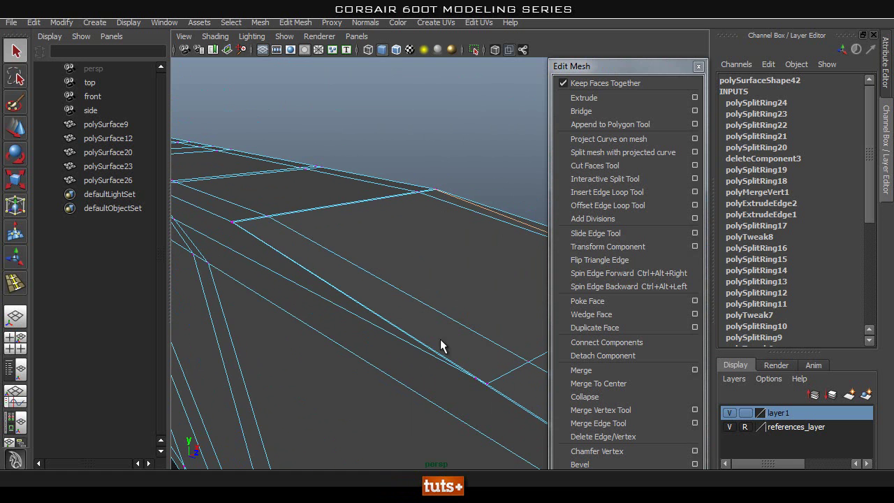
pyautogui.click(475, 379)
pyautogui.press('w')
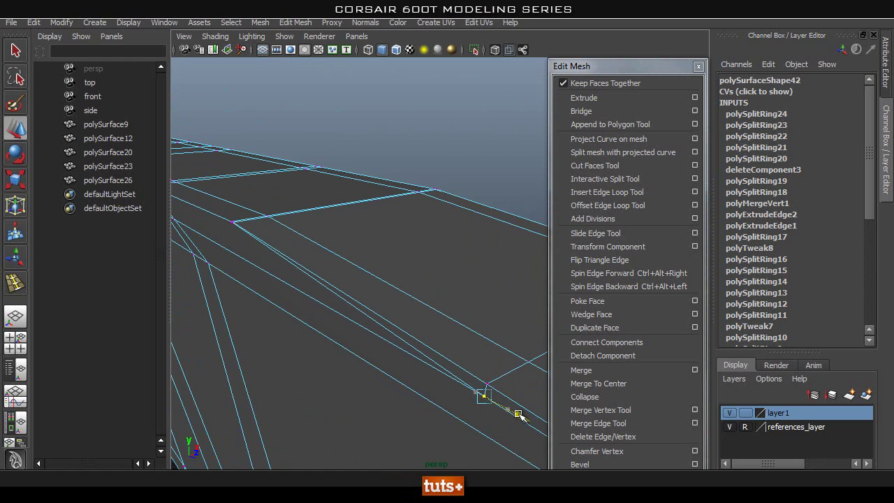
pyautogui.keyDown('alt'); pyautogui.moveTo(374, 324); pyautogui.dragTo(405, 333); pyautogui.keyUp('alt')
pyautogui.keyDown('alt'); pyautogui.moveTo(398, 331); pyautogui.dragTo(386, 309, button='right'); pyautogui.keyUp('alt')
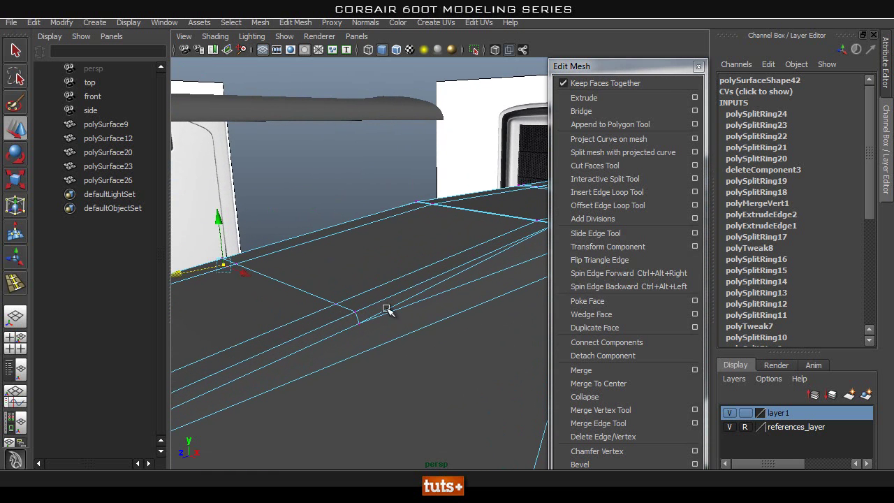
# Step: Select the edge loops meeting at the diagonal on the top border to trace how each one runs
pyautogui.doubleClick(324, 340)
pyautogui.keyDown('alt'); pyautogui.moveTo(435, 345); pyautogui.dragTo(357, 345, button='right'); pyautogui.keyUp('alt')
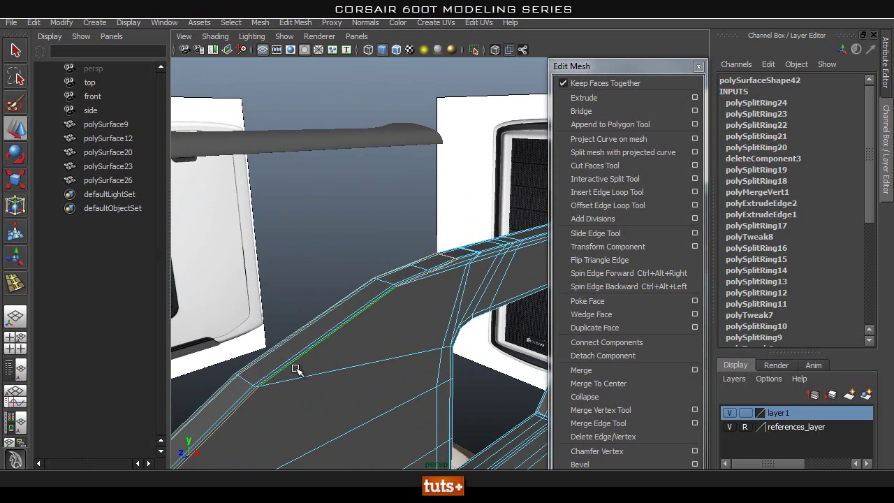
pyautogui.keyDown('alt'); pyautogui.moveTo(255, 335); pyautogui.dragTo(469, 309); pyautogui.keyUp('alt')
pyautogui.keyDown('alt'); pyautogui.moveTo(277, 340); pyautogui.dragTo(289, 341, button='right'); pyautogui.keyUp('alt')
pyautogui.doubleClick(464, 336)
pyautogui.keyDown('alt'); pyautogui.moveTo(461, 328); pyautogui.dragTo(409, 311, button='right'); pyautogui.keyUp('alt')
pyautogui.keyDown('alt'); pyautogui.moveTo(409, 312); pyautogui.dragTo(299, 329); pyautogui.keyUp('alt')
pyautogui.keyDown('alt'); pyautogui.moveTo(300, 329); pyautogui.dragTo(321, 331, button='right'); pyautogui.keyUp('alt')
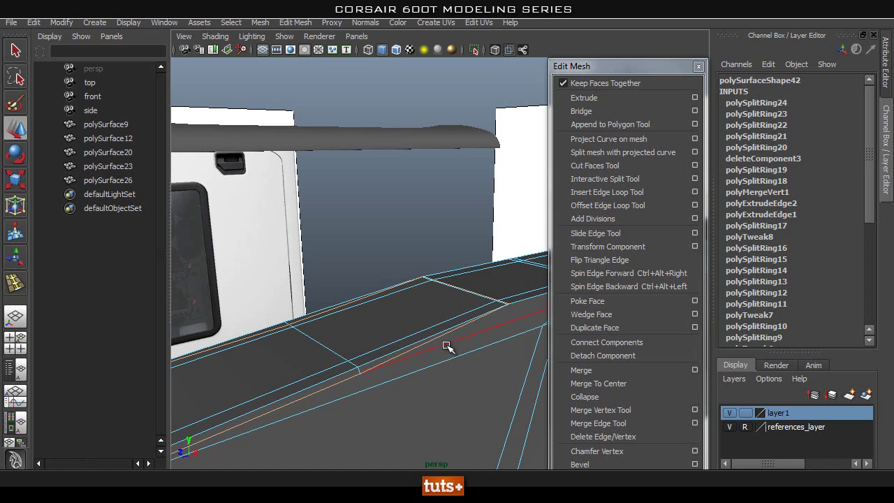
pyautogui.keyDown('alt'); pyautogui.moveTo(350, 382); pyautogui.dragTo(350, 375, button='right'); pyautogui.keyUp('alt')
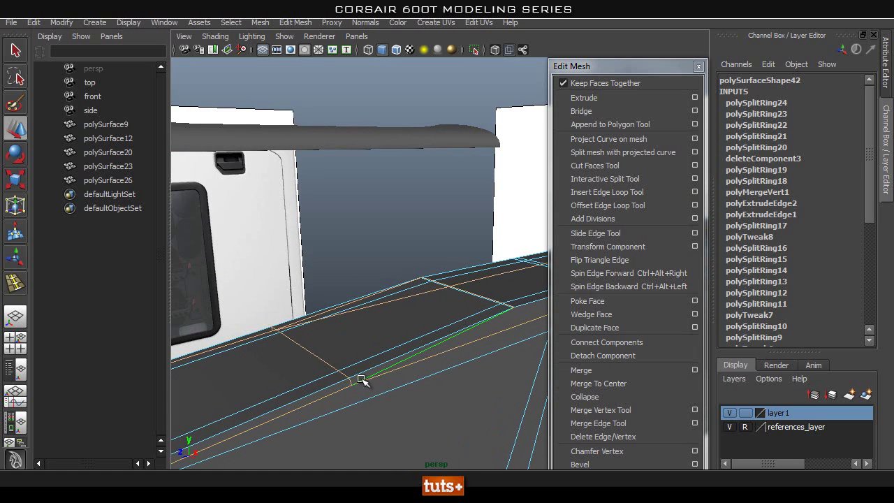
# Step: Delete the stray diagonal edge between the converging loops on the panel's top border
pyautogui.click(271, 248)
pyautogui.doubleClick(403, 359)
pyautogui.keyDown('alt'); pyautogui.moveTo(530, 331); pyautogui.dragTo(480, 313); pyautogui.keyUp('alt')
pyautogui.keyDown('alt'); pyautogui.moveTo(208, 327); pyautogui.dragTo(445, 306); pyautogui.keyUp('alt')
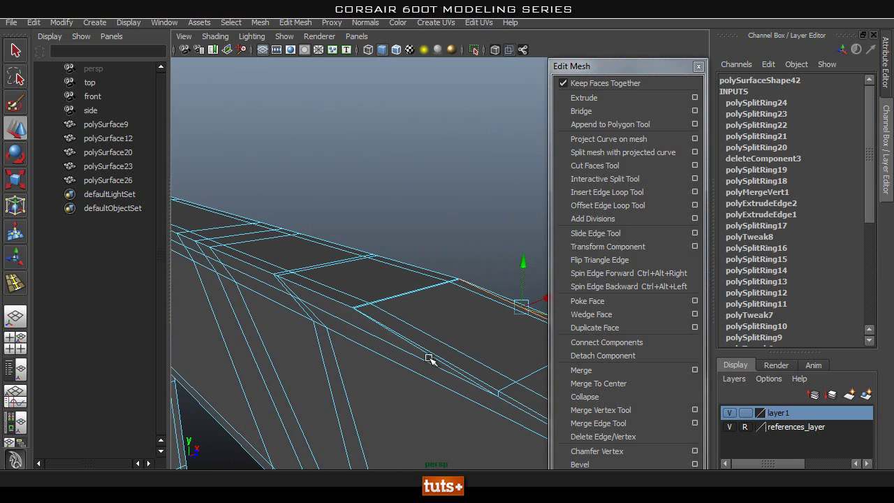
pyautogui.keyDown('alt'); pyautogui.moveTo(501, 325); pyautogui.dragTo(351, 317); pyautogui.keyUp('alt')
pyautogui.keyDown('shift'); pyautogui.moveTo(421, 303); pyautogui.dragTo(361, 316, button='right'); pyautogui.keyUp('shift')
pyautogui.keyDown('alt'); pyautogui.moveTo(501, 339); pyautogui.dragTo(440, 351); pyautogui.keyUp('alt')
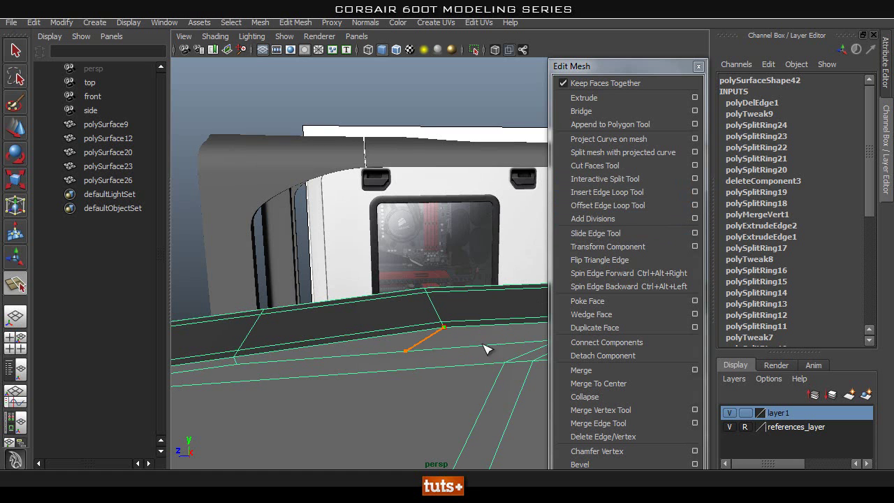
pyautogui.keyDown('alt'); pyautogui.moveTo(464, 353); pyautogui.dragTo(352, 353); pyautogui.keyUp('alt')
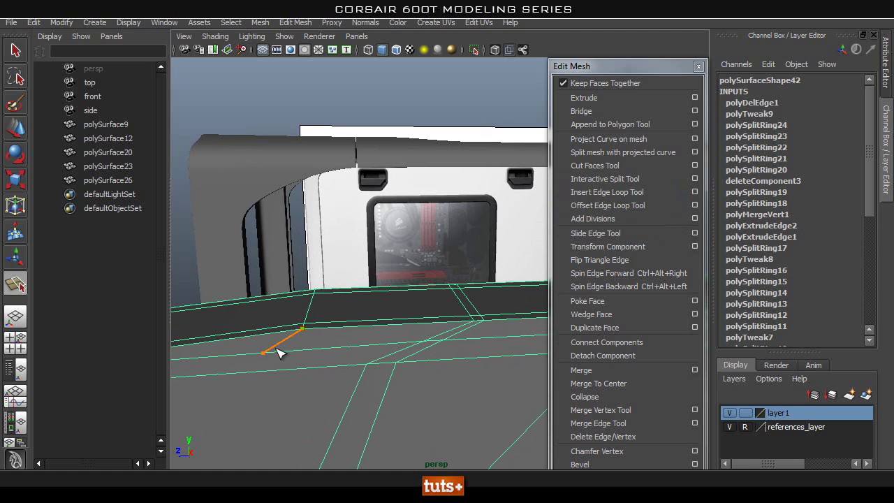
pyautogui.keyDown('alt'); pyautogui.moveTo(362, 346); pyautogui.dragTo(432, 325, button='middle'); pyautogui.keyUp('alt')
pyautogui.keyDown('alt'); pyautogui.moveTo(431, 325); pyautogui.dragTo(154, 343, button='right'); pyautogui.keyUp('alt')
pyautogui.keyDown('alt'); pyautogui.moveTo(154, 343); pyautogui.dragTo(393, 357); pyautogui.keyUp('alt')
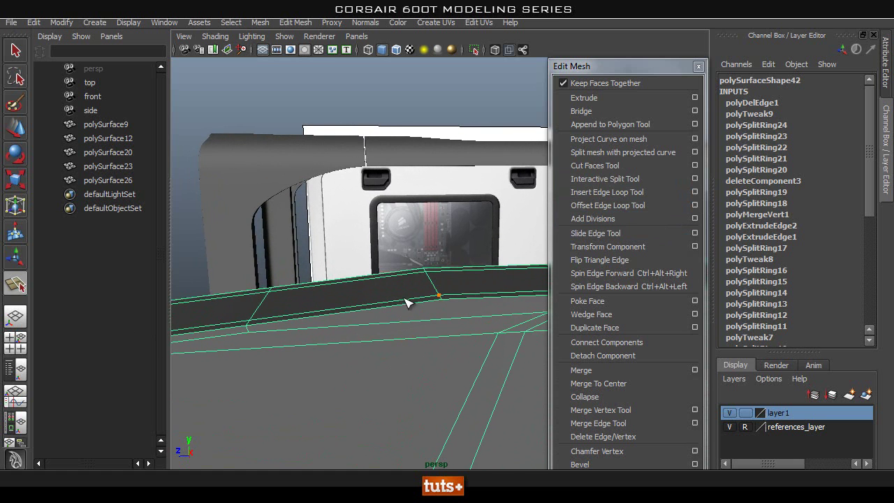
pyautogui.moveTo(407, 304); pyautogui.dragTo(487, 238, button='right')
# Step: Cut an edge from the top border's corner vertex to the inner edge loop with the Interactive Split Tool and return to object mode
pyautogui.keyDown('alt'); pyautogui.moveTo(476, 340); pyautogui.dragTo(264, 323); pyautogui.keyUp('alt')
pyautogui.keyDown('alt'); pyautogui.moveTo(287, 325); pyautogui.dragTo(385, 321, button='middle'); pyautogui.keyUp('alt')
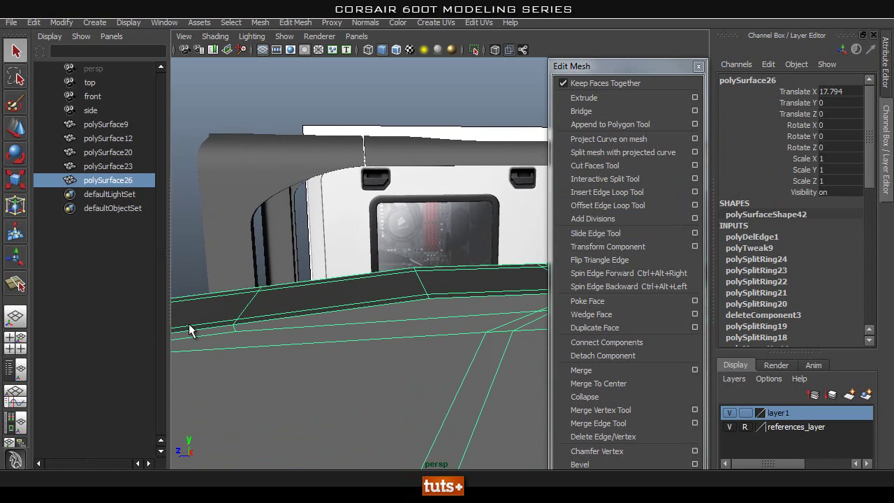
pyautogui.keyDown('alt'); pyautogui.moveTo(447, 309); pyautogui.dragTo(359, 317, button='middle'); pyautogui.keyUp('alt')
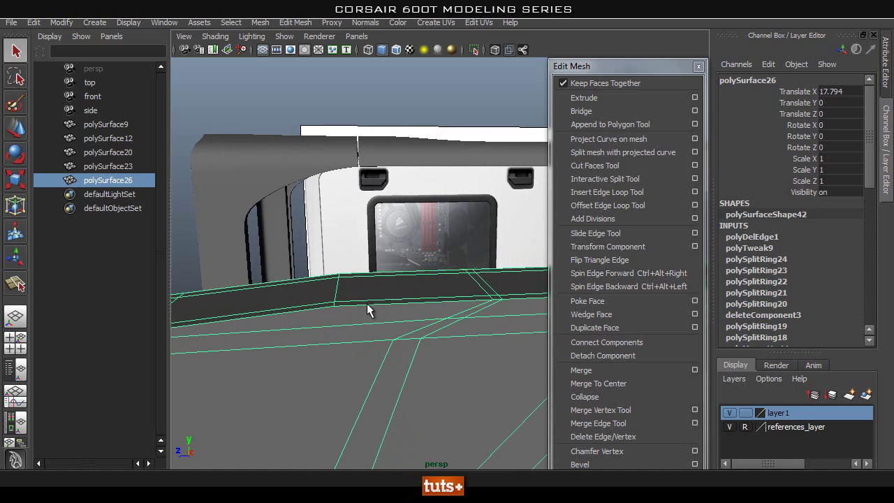
pyautogui.click(615, 179)
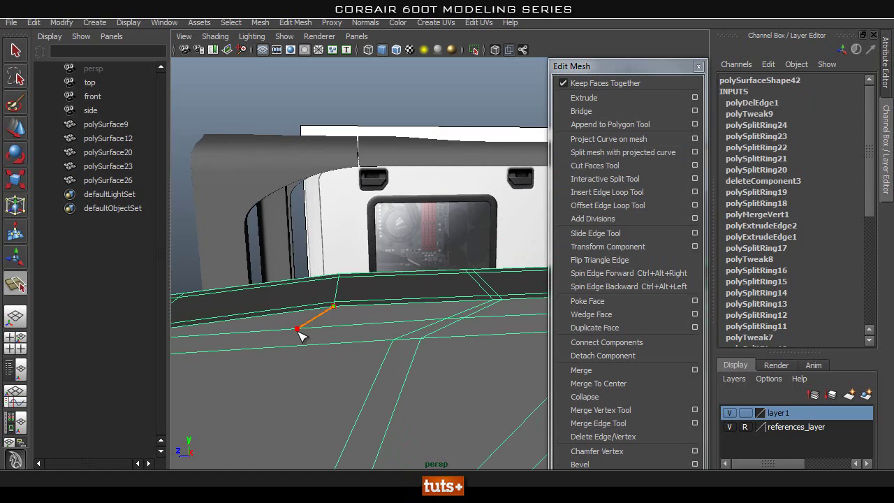
pyautogui.keyDown('alt'); pyautogui.moveTo(362, 343); pyautogui.dragTo(474, 336, button='middle'); pyautogui.keyUp('alt')
pyautogui.press('q')
pyautogui.moveTo(449, 248); pyautogui.dragTo(448, 313, button='right')
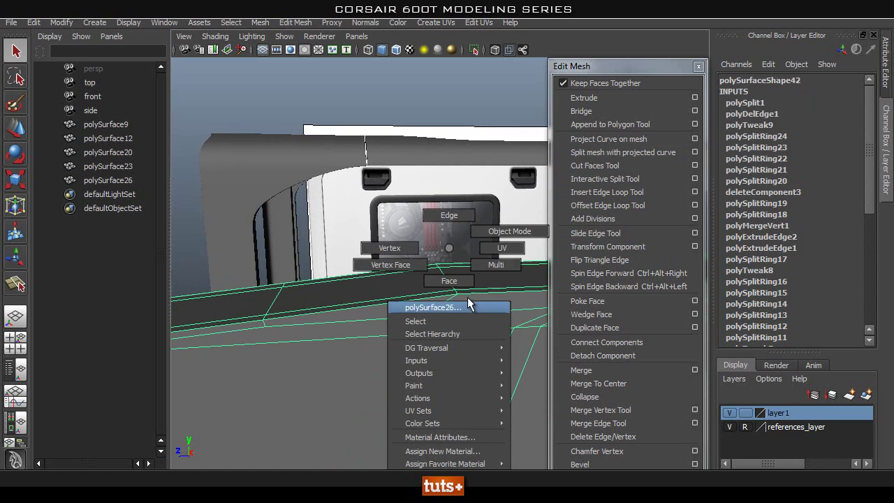
pyautogui.moveTo(504, 234); pyautogui.dragTo(504, 234, button='right')
# Step: Turn on smooth preview for the side panel and inspect the top border around the new edge
pyautogui.click(439, 312)
pyautogui.keyDown('alt'); pyautogui.moveTo(355, 350); pyautogui.dragTo(249, 352); pyautogui.keyUp('alt')
pyautogui.keyDown('alt'); pyautogui.moveTo(258, 337); pyautogui.dragTo(357, 335, button='middle'); pyautogui.keyUp('alt')
pyautogui.keyDown('alt'); pyautogui.moveTo(357, 335); pyautogui.dragTo(404, 340, button='right'); pyautogui.keyUp('alt')
pyautogui.press('3')
pyautogui.keyDown('alt'); pyautogui.moveTo(479, 352); pyautogui.dragTo(425, 335, button='right'); pyautogui.keyUp('alt')
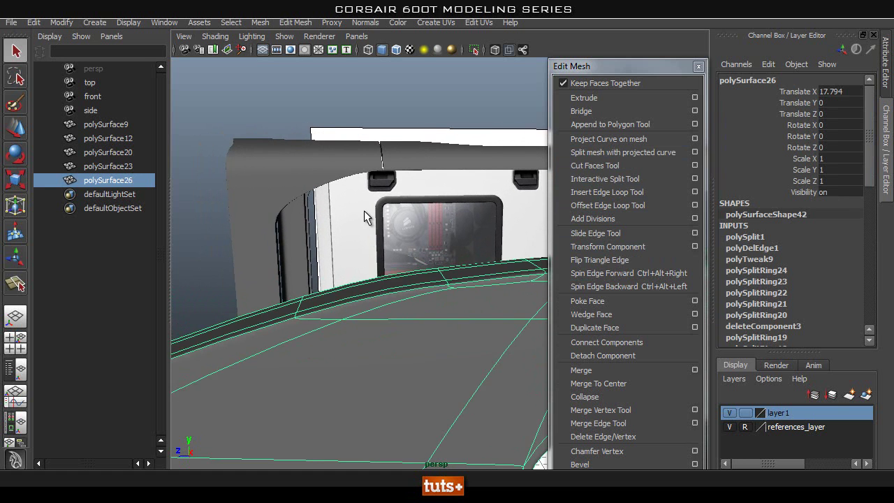
pyautogui.click(367, 216)
pyautogui.keyDown('alt'); pyautogui.moveTo(346, 258); pyautogui.dragTo(338, 251, button='middle'); pyautogui.keyUp('alt')
pyautogui.keyDown('alt'); pyautogui.moveTo(338, 252); pyautogui.dragTo(203, 291, button='right'); pyautogui.keyUp('alt')
pyautogui.keyDown('alt'); pyautogui.moveTo(203, 291); pyautogui.dragTo(419, 329); pyautogui.keyUp('alt')
pyautogui.click(418, 328)
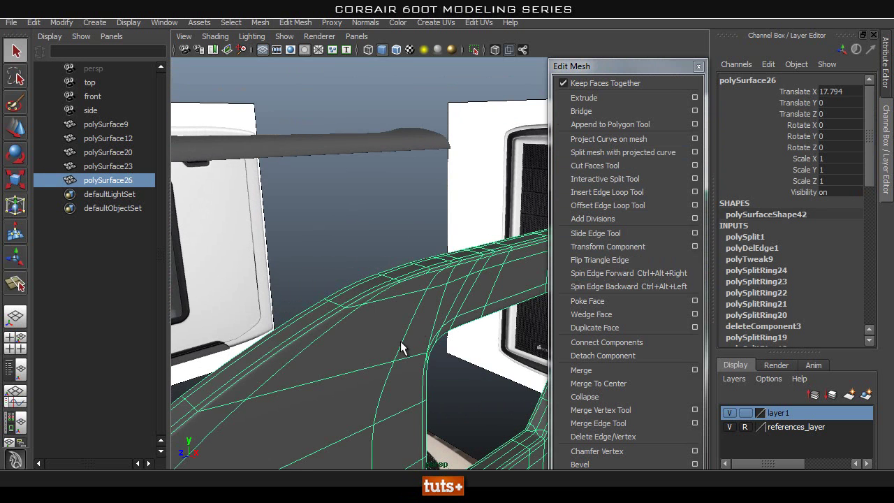
# Step: Run Cleanup on the unsmoothed side panel to check its geometry, and return to object mode
pyautogui.keyDown('alt'); pyautogui.moveTo(434, 323); pyautogui.dragTo(273, 336, button='right'); pyautogui.keyUp('alt')
pyautogui.click(259, 22)
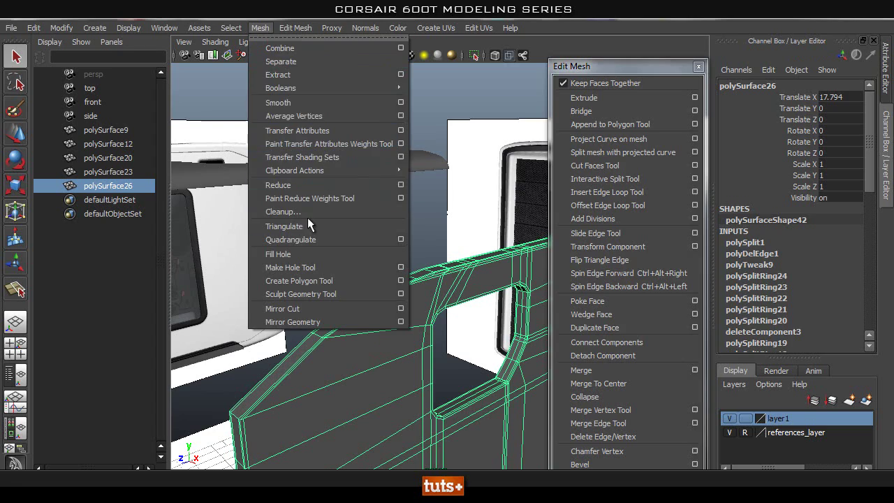
pyautogui.click(283, 211)
pyautogui.click(604, 350)
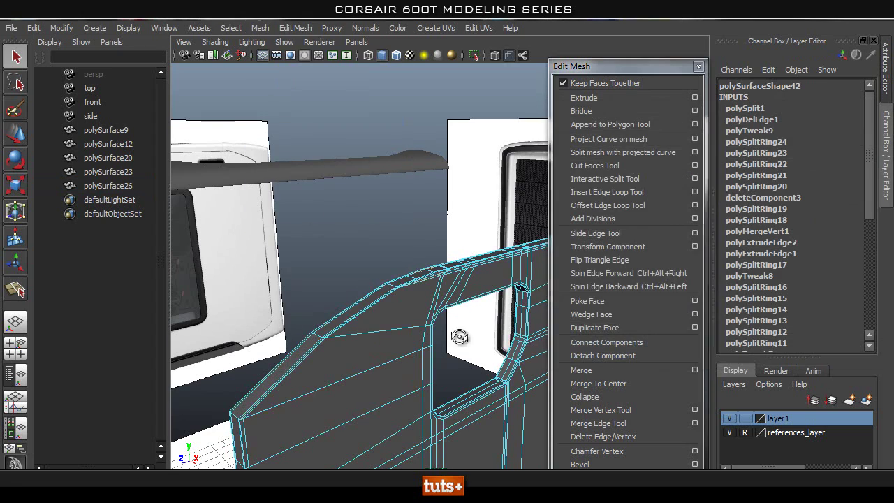
pyautogui.keyDown('alt'); pyautogui.moveTo(458, 347); pyautogui.dragTo(514, 333, button='right'); pyautogui.keyUp('alt')
pyautogui.keyDown('alt'); pyautogui.moveTo(403, 321); pyautogui.dragTo(377, 327, button='middle'); pyautogui.keyUp('alt')
pyautogui.keyDown('alt'); pyautogui.moveTo(336, 328); pyautogui.dragTo(354, 328); pyautogui.keyUp('alt')
pyautogui.moveTo(385, 314); pyautogui.dragTo(442, 236, button='right')
pyautogui.click(442, 252)
# Step: Compare the panel's top border with and without smooth preview around the new split
pyautogui.press('3')
pyautogui.click(354, 219)
pyautogui.keyDown('alt'); pyautogui.moveTo(523, 245); pyautogui.dragTo(329, 336); pyautogui.keyUp('alt')
pyautogui.click(328, 336)
pyautogui.press('1')
pyautogui.keyDown('alt'); pyautogui.moveTo(371, 310); pyautogui.dragTo(317, 278); pyautogui.keyUp('alt')
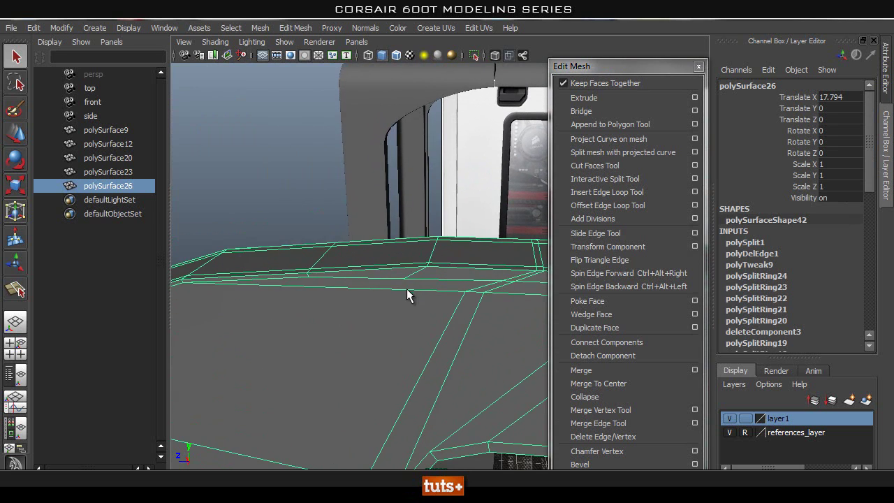
pyautogui.keyDown('alt'); pyautogui.moveTo(246, 418); pyautogui.dragTo(279, 364, button='right'); pyautogui.keyUp('alt')
pyautogui.keyDown('alt'); pyautogui.moveTo(339, 361); pyautogui.dragTo(337, 374, button='middle'); pyautogui.keyUp('alt')
pyautogui.keyDown('alt'); pyautogui.moveTo(336, 370); pyautogui.dragTo(453, 344); pyautogui.keyUp('alt')
pyautogui.keyDown('alt'); pyautogui.moveTo(453, 343); pyautogui.dragTo(618, 368, button='right'); pyautogui.keyUp('alt')
pyautogui.keyDown('alt'); pyautogui.moveTo(424, 387); pyautogui.dragTo(330, 320, button='middle'); pyautogui.keyUp('alt')
# Step: Toggle smooth preview on the side panel and examine its overall shaded shape, leaving it smoothed
pyautogui.press('3')
pyautogui.press('1')
pyautogui.press('3')
pyautogui.click(390, 263)
pyautogui.click(369, 340)
pyautogui.click(467, 263)
pyautogui.keyDown('alt'); pyautogui.moveTo(489, 284); pyautogui.dragTo(448, 209); pyautogui.keyUp('alt')
pyautogui.click(360, 305)
pyautogui.keyDown('alt'); pyautogui.moveTo(328, 321); pyautogui.dragTo(312, 279, button='right'); pyautogui.keyUp('alt')
pyautogui.click(322, 268)
pyautogui.keyDown('alt'); pyautogui.moveTo(333, 262); pyautogui.dragTo(334, 284); pyautogui.keyUp('alt')
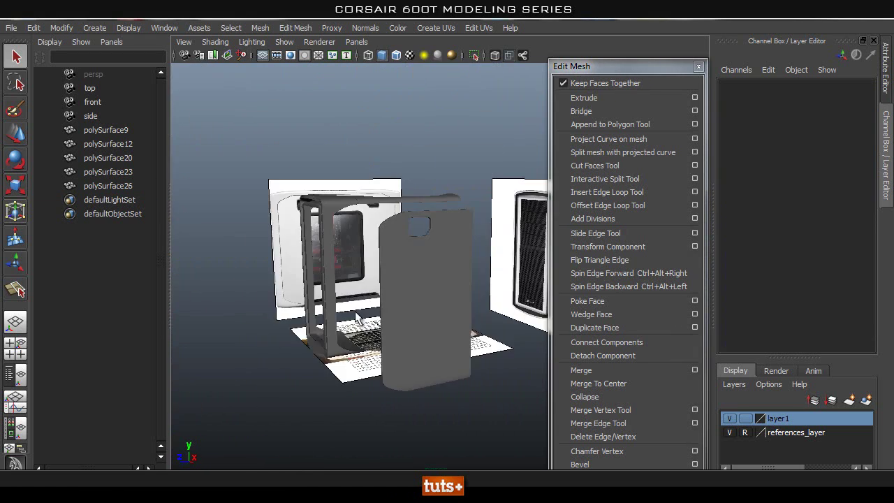
# Step: Inspect the smoothed panel's bottom border and rounded lower corners, both with and without the wireframe
pyautogui.keyDown('alt'); pyautogui.moveTo(262, 398); pyautogui.dragTo(259, 329, button='middle'); pyautogui.keyUp('alt')
pyautogui.keyDown('alt'); pyautogui.moveTo(259, 329); pyautogui.dragTo(193, 359, button='right'); pyautogui.keyUp('alt')
pyautogui.click(334, 374)
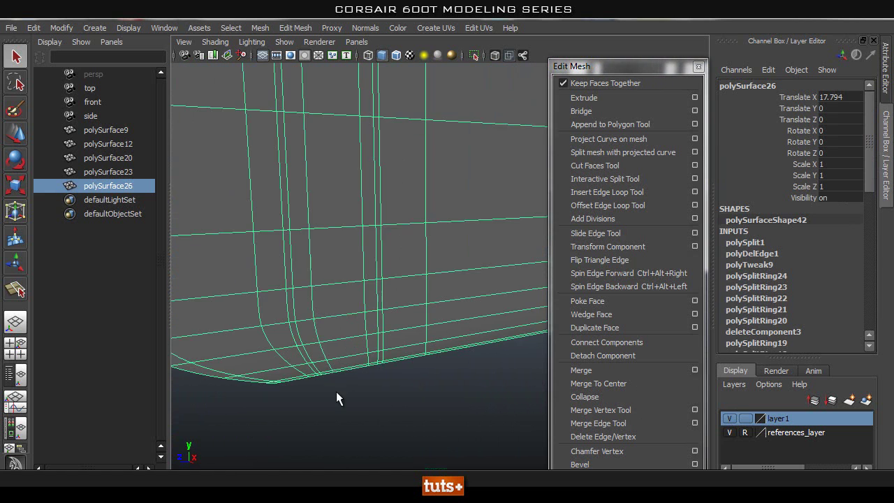
pyautogui.keyDown('alt'); pyautogui.moveTo(333, 375); pyautogui.dragTo(366, 382); pyautogui.keyUp('alt')
pyautogui.click(481, 341)
pyautogui.keyDown('alt'); pyautogui.moveTo(523, 236); pyautogui.dragTo(556, 203, button='middle'); pyautogui.keyUp('alt')
pyautogui.keyDown('alt'); pyautogui.moveTo(556, 203); pyautogui.dragTo(419, 304); pyautogui.keyUp('alt')
pyautogui.keyDown('alt'); pyautogui.moveTo(335, 403); pyautogui.dragTo(346, 376); pyautogui.keyUp('alt')
pyautogui.keyDown('alt'); pyautogui.moveTo(346, 376); pyautogui.dragTo(346, 372, button='middle'); pyautogui.keyUp('alt')
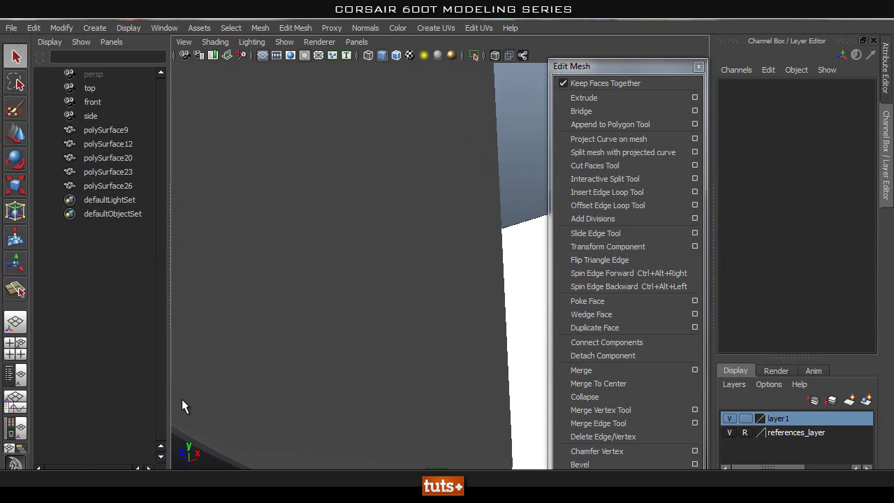
pyautogui.keyDown('alt'); pyautogui.moveTo(370, 312); pyautogui.dragTo(409, 176, button='middle'); pyautogui.keyUp('alt')
pyautogui.keyDown('alt'); pyautogui.moveTo(356, 358); pyautogui.dragTo(385, 340, button='middle'); pyautogui.keyUp('alt')
pyautogui.moveTo(360, 414)
pyautogui.keyDown('alt'); pyautogui.mouseDown()
pyautogui.moveTo(381, 426)
pyautogui.moveTo(347, 421)
pyautogui.mouseUp(); pyautogui.keyUp('alt')
pyautogui.keyDown('alt'); pyautogui.moveTo(347, 421); pyautogui.dragTo(353, 432, button='middle'); pyautogui.keyUp('alt')
pyautogui.keyDown('alt'); pyautogui.moveTo(353, 432); pyautogui.dragTo(380, 419); pyautogui.keyUp('alt')
pyautogui.click(365, 329)
pyautogui.keyDown('alt'); pyautogui.moveTo(365, 329); pyautogui.dragTo(339, 338); pyautogui.keyUp('alt')
pyautogui.keyDown('alt'); pyautogui.moveTo(369, 291); pyautogui.dragTo(389, 307, button='middle'); pyautogui.keyUp('alt')
pyautogui.keyDown('alt'); pyautogui.moveTo(389, 308); pyautogui.dragTo(411, 314); pyautogui.keyUp('alt')
pyautogui.click(428, 336)
pyautogui.keyDown('alt'); pyautogui.moveTo(380, 391); pyautogui.dragTo(349, 394); pyautogui.keyUp('alt')
pyautogui.keyDown('alt'); pyautogui.moveTo(349, 394); pyautogui.dragTo(340, 435, button='middle'); pyautogui.keyUp('alt')
pyautogui.keyDown('alt'); pyautogui.moveTo(299, 292); pyautogui.dragTo(271, 299, button='right'); pyautogui.keyUp('alt')
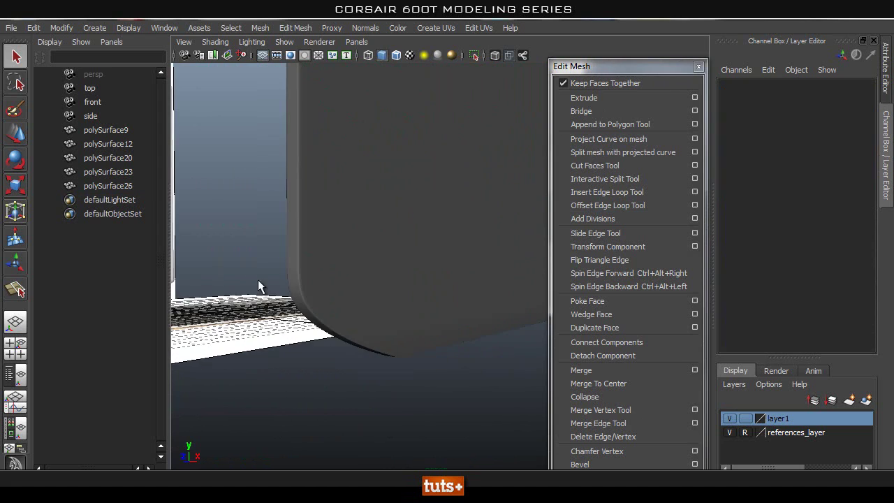
# Step: Examine the panel's upper corner and top border, comparing the unsmoothed and smoothed surfaces
pyautogui.keyDown('alt'); pyautogui.moveTo(398, 142); pyautogui.dragTo(393, 167, button='middle'); pyautogui.keyUp('alt')
pyautogui.keyDown('alt'); pyautogui.moveTo(393, 168); pyautogui.dragTo(306, 173); pyautogui.keyUp('alt')
pyautogui.keyDown('alt'); pyautogui.moveTo(419, 231); pyautogui.dragTo(479, 435, button='middle'); pyautogui.keyUp('alt')
pyautogui.keyDown('alt'); pyautogui.moveTo(356, 297); pyautogui.dragTo(407, 289, button='right'); pyautogui.keyUp('alt')
pyautogui.keyDown('alt'); pyautogui.moveTo(407, 289); pyautogui.dragTo(279, 260); pyautogui.keyUp('alt')
pyautogui.click(258, 250)
pyautogui.keyDown('alt'); pyautogui.moveTo(274, 222); pyautogui.dragTo(330, 242, button='middle'); pyautogui.keyUp('alt')
pyautogui.keyDown('alt'); pyautogui.moveTo(330, 242); pyautogui.dragTo(333, 257); pyautogui.keyUp('alt')
pyautogui.press('1')
pyautogui.press('3')
pyautogui.click(384, 234)
pyautogui.keyDown('alt'); pyautogui.moveTo(384, 236); pyautogui.dragTo(360, 222); pyautogui.keyUp('alt')
pyautogui.click(361, 220)
pyautogui.keyDown('alt'); pyautogui.moveTo(323, 168); pyautogui.dragTo(355, 215, button='middle'); pyautogui.keyUp('alt')
pyautogui.click(320, 187)
pyautogui.click(337, 276)
pyautogui.click(302, 175)
pyautogui.click(344, 266)
pyautogui.keyDown('alt'); pyautogui.moveTo(282, 213); pyautogui.dragTo(323, 249, button='middle'); pyautogui.keyUp('alt')
pyautogui.keyDown('alt'); pyautogui.moveTo(323, 249); pyautogui.dragTo(387, 260, button='right'); pyautogui.keyUp('alt')
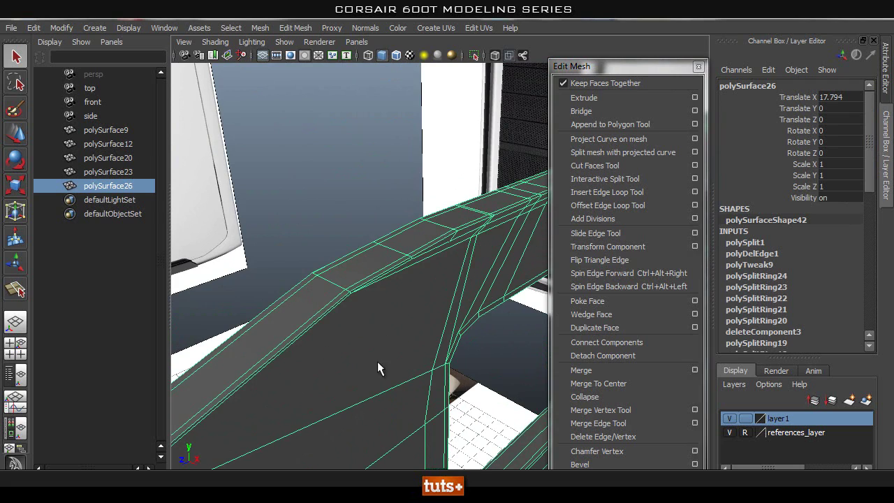
# Step: Review the panel's edge flow around the top border and latch opening with the panel selected and deselected
pyautogui.keyDown('alt'); pyautogui.moveTo(387, 376); pyautogui.dragTo(335, 347, button='right'); pyautogui.keyUp('alt')
pyautogui.keyDown('alt'); pyautogui.moveTo(335, 347); pyautogui.dragTo(423, 345); pyautogui.keyUp('alt')
pyautogui.keyDown('alt'); pyautogui.moveTo(423, 344); pyautogui.dragTo(391, 274, button='middle'); pyautogui.keyUp('alt')
pyautogui.click(466, 247)
pyautogui.keyDown('alt'); pyautogui.moveTo(419, 253); pyautogui.dragTo(504, 254); pyautogui.keyUp('alt')
pyautogui.click(351, 253)
pyautogui.click(437, 231)
pyautogui.keyDown('alt'); pyautogui.moveTo(436, 231); pyautogui.dragTo(471, 227); pyautogui.keyUp('alt')
pyautogui.keyDown('alt'); pyautogui.moveTo(453, 228); pyautogui.dragTo(345, 142, button='middle'); pyautogui.keyUp('alt')
# Step: Move the side panel back against the case frame by setting its Translate X to 0
pyautogui.keyDown('alt'); pyautogui.moveTo(489, 363); pyautogui.dragTo(437, 331, button='right'); pyautogui.keyUp('alt')
pyautogui.moveTo(437, 332)
pyautogui.keyDown('alt'); pyautogui.mouseDown()
pyautogui.moveTo(352, 325)
pyautogui.moveTo(421, 335)
pyautogui.mouseUp(); pyautogui.keyUp('alt')
pyautogui.keyDown('alt'); pyautogui.moveTo(324, 277); pyautogui.dragTo(366, 305, button='middle'); pyautogui.keyUp('alt')
pyautogui.keyDown('alt'); pyautogui.moveTo(365, 305); pyautogui.dragTo(485, 338); pyautogui.keyUp('alt')
pyautogui.click(485, 338)
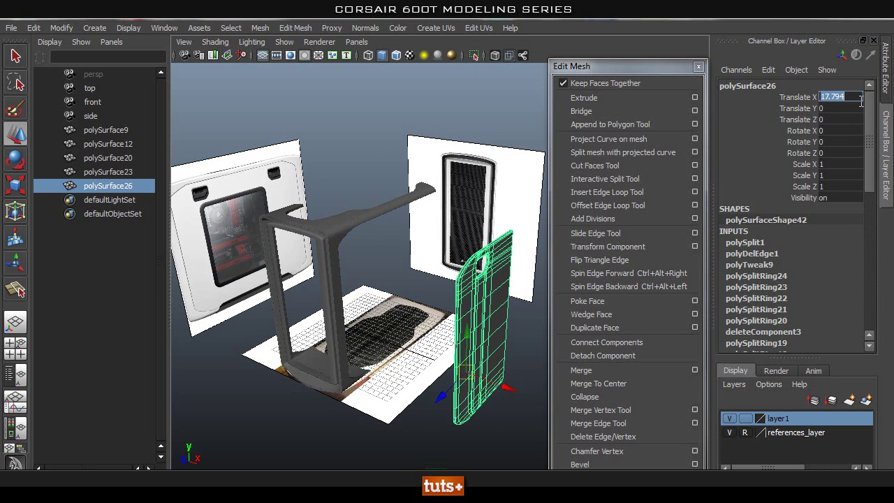
pyautogui.write('0')
pyautogui.press('Return')
# Step: Inspect how the side panel fits against the case frame, including the seam along its border and lower corner
pyautogui.click(480, 298)
pyautogui.keyDown('alt'); pyautogui.moveTo(420, 283); pyautogui.dragTo(466, 280, button='middle'); pyautogui.keyUp('alt')
pyautogui.keyDown('alt'); pyautogui.moveTo(391, 297); pyautogui.dragTo(426, 299, button='right'); pyautogui.keyUp('alt')
pyautogui.moveTo(443, 300)
pyautogui.keyDown('alt'); pyautogui.mouseDown()
pyautogui.moveTo(439, 280)
pyautogui.moveTo(405, 294)
pyautogui.moveTo(436, 294)
pyautogui.mouseUp(); pyautogui.keyUp('alt')
pyautogui.moveTo(498, 280)
pyautogui.keyDown('alt'); pyautogui.mouseDown()
pyautogui.moveTo(313, 264)
pyautogui.moveTo(491, 277)
pyautogui.mouseUp(); pyautogui.keyUp('alt')
pyautogui.keyDown('alt'); pyautogui.moveTo(493, 345); pyautogui.dragTo(461, 293, button='middle'); pyautogui.keyUp('alt')
pyautogui.keyDown('alt'); pyautogui.moveTo(461, 300); pyautogui.dragTo(573, 343, button='right'); pyautogui.keyUp('alt')
pyautogui.keyDown('alt'); pyautogui.moveTo(446, 328); pyautogui.dragTo(276, 311); pyautogui.keyUp('alt')
pyautogui.keyDown('alt'); pyautogui.moveTo(300, 328); pyautogui.dragTo(386, 369, button='right'); pyautogui.keyUp('alt')
pyautogui.keyDown('alt'); pyautogui.moveTo(387, 369); pyautogui.dragTo(148, 181); pyautogui.keyUp('alt')
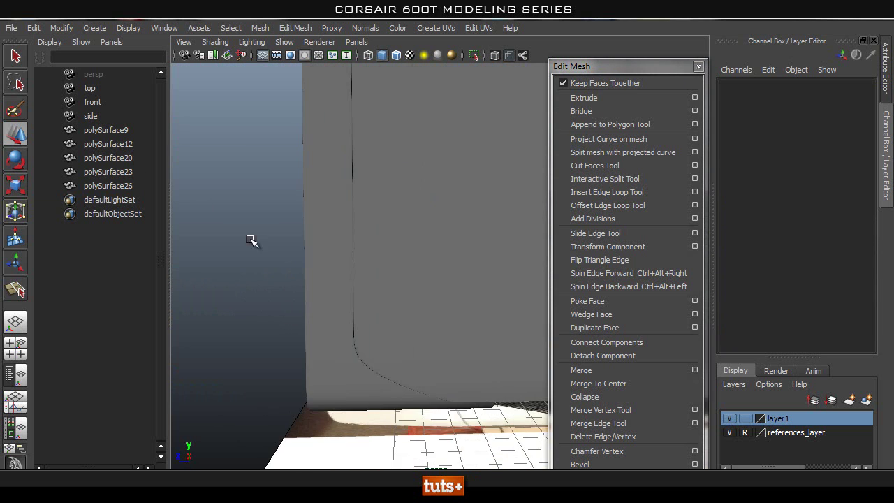
# Step: Inspect the smoothed side panel's seam at the lower corner and around the latch opening
pyautogui.keyDown('alt'); pyautogui.moveTo(388, 339); pyautogui.dragTo(238, 276, button='middle'); pyautogui.keyUp('alt')
pyautogui.moveTo(377, 335)
pyautogui.keyDown('alt'); pyautogui.mouseDown()
pyautogui.moveTo(385, 331)
pyautogui.moveTo(368, 335)
pyautogui.mouseUp(); pyautogui.keyUp('alt')
pyautogui.click(366, 335)
pyautogui.keyDown('alt'); pyautogui.moveTo(366, 334); pyautogui.dragTo(217, 280, button='right'); pyautogui.keyUp('alt')
pyautogui.keyDown('alt'); pyautogui.moveTo(345, 320); pyautogui.dragTo(391, 419, button='middle'); pyautogui.keyUp('alt')
pyautogui.keyDown('alt'); pyautogui.moveTo(391, 419); pyautogui.dragTo(502, 451); pyautogui.keyUp('alt')
pyautogui.keyDown('alt'); pyautogui.moveTo(363, 405); pyautogui.dragTo(412, 314, button='middle'); pyautogui.keyUp('alt')
pyautogui.keyDown('alt'); pyautogui.moveTo(349, 323); pyautogui.dragTo(418, 349, button='right'); pyautogui.keyUp('alt')
pyautogui.keyDown('alt'); pyautogui.moveTo(434, 334); pyautogui.dragTo(359, 307); pyautogui.keyUp('alt')
pyautogui.keyDown('alt'); pyautogui.moveTo(431, 267); pyautogui.dragTo(435, 203, button='middle'); pyautogui.keyUp('alt')
pyautogui.keyDown('alt'); pyautogui.moveTo(382, 225); pyautogui.dragTo(391, 253, button='middle'); pyautogui.keyUp('alt')
pyautogui.keyDown('alt'); pyautogui.moveTo(328, 246); pyautogui.dragTo(383, 270, button='right'); pyautogui.keyUp('alt')
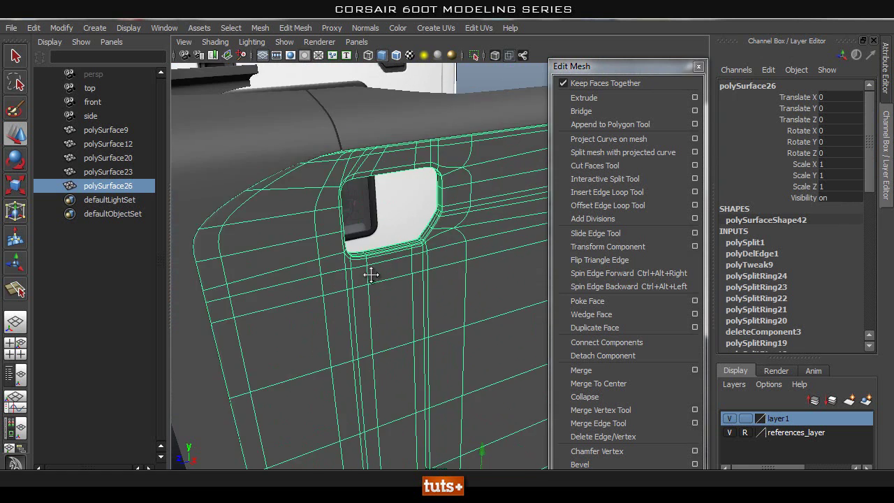
# Step: Examine the latch opening and the border above it with the panel selected and deselected, comparing smoothed and unsmoothed surfaces
pyautogui.keyDown('alt'); pyautogui.moveTo(339, 239); pyautogui.dragTo(365, 270); pyautogui.keyUp('alt')
pyautogui.click(436, 278)
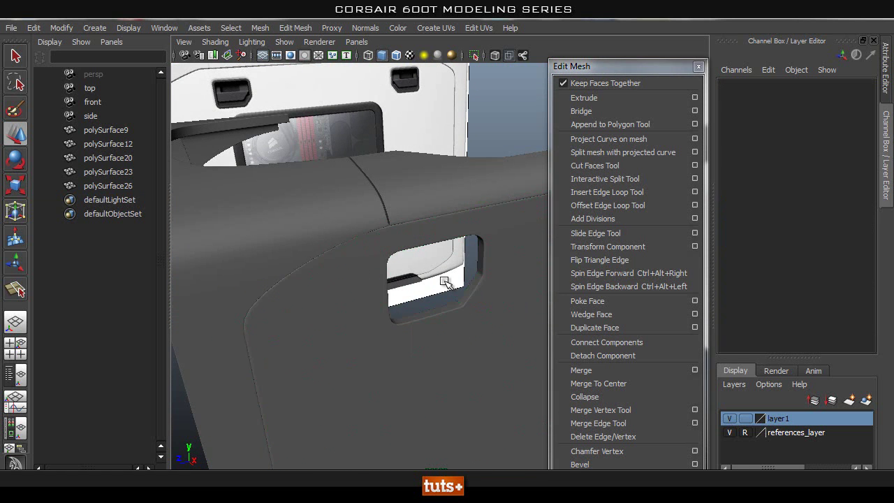
pyautogui.keyDown('alt'); pyautogui.moveTo(437, 279); pyautogui.dragTo(489, 284); pyautogui.keyUp('alt')
pyautogui.keyDown('alt'); pyautogui.moveTo(410, 285); pyautogui.dragTo(132, 222); pyautogui.keyUp('alt')
pyautogui.keyDown('alt'); pyautogui.moveTo(454, 281); pyautogui.dragTo(389, 273); pyautogui.keyUp('alt')
pyautogui.click(484, 290)
pyautogui.keyDown('alt'); pyautogui.moveTo(491, 293); pyautogui.dragTo(419, 296); pyautogui.keyUp('alt')
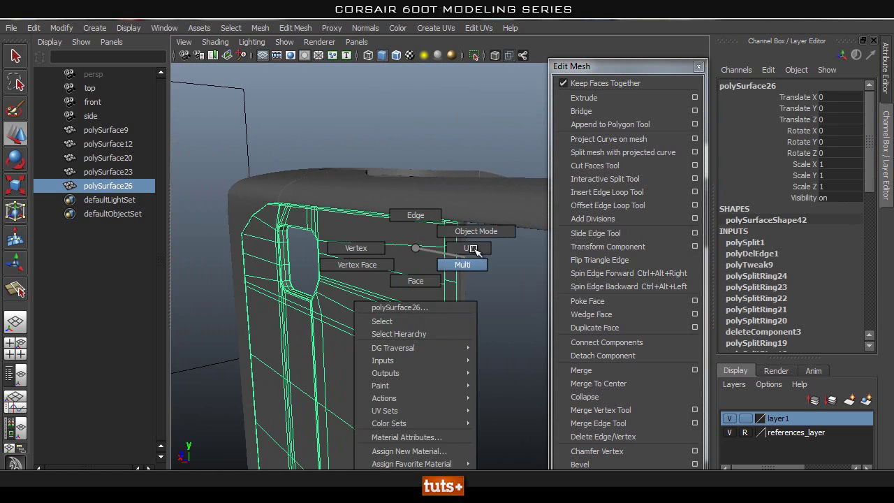
pyautogui.keyDown('alt'); pyautogui.moveTo(281, 297); pyautogui.dragTo(392, 306); pyautogui.keyUp('alt')
pyautogui.keyDown('alt'); pyautogui.moveTo(281, 345); pyautogui.dragTo(606, 291, button='middle'); pyautogui.keyUp('alt')
pyautogui.keyDown('alt'); pyautogui.moveTo(482, 294); pyautogui.dragTo(385, 310); pyautogui.keyUp('alt')
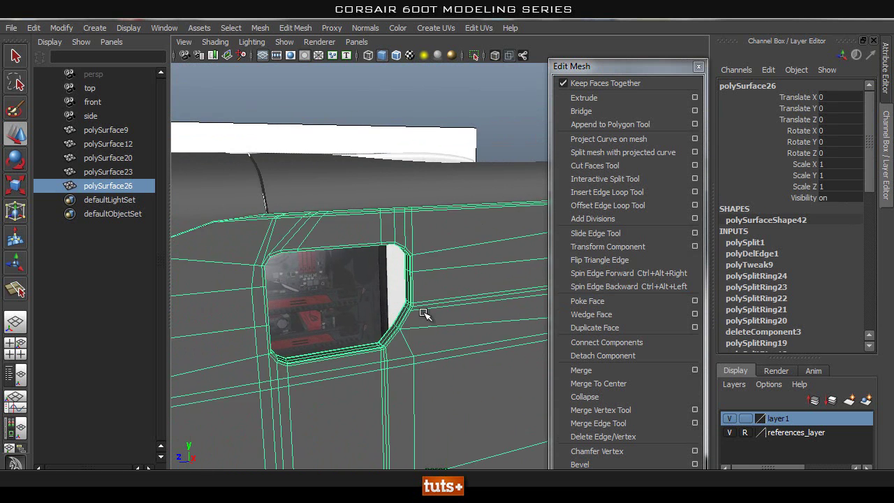
# Step: Insert a vertical edge loop just beside the latch opening, towards the panel's middle, and preview the panel smoothed
pyautogui.keyDown('alt'); pyautogui.moveTo(284, 276); pyautogui.dragTo(442, 282); pyautogui.keyUp('alt')
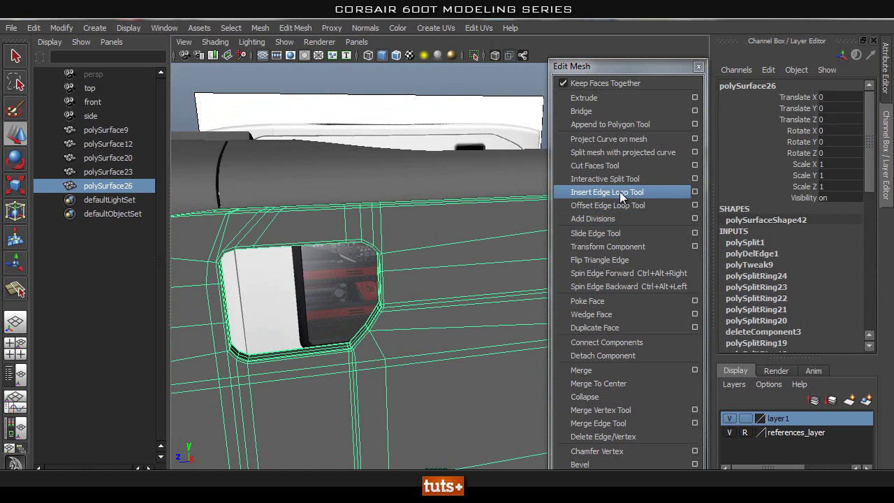
pyautogui.click(617, 195)
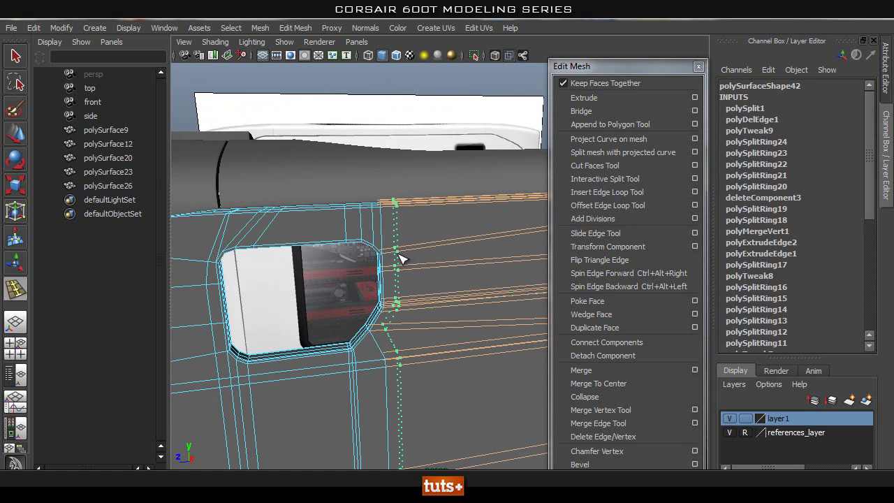
pyautogui.moveTo(400, 254); pyautogui.dragTo(400, 255)
pyautogui.keyDown('alt'); pyautogui.moveTo(401, 255); pyautogui.dragTo(420, 275); pyautogui.keyUp('alt')
pyautogui.press('q')
pyautogui.moveTo(475, 247); pyautogui.dragTo(527, 232, button='right')
pyautogui.click(500, 244)
pyautogui.press('3')
pyautogui.keyDown('alt'); pyautogui.moveTo(447, 292); pyautogui.dragTo(356, 310, button='right'); pyautogui.keyUp('alt')
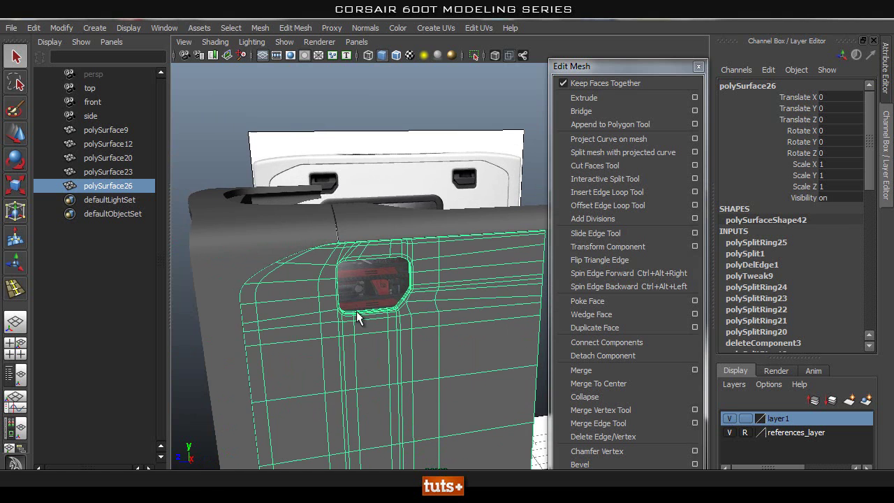
# Step: Review the latch opening and the whole half panel with the added edge loop
pyautogui.click(466, 179)
pyautogui.keyDown('alt'); pyautogui.moveTo(466, 180); pyautogui.dragTo(476, 240); pyautogui.keyUp('alt')
pyautogui.click(477, 315)
pyautogui.keyDown('alt'); pyautogui.moveTo(477, 315); pyautogui.dragTo(414, 310, button='middle'); pyautogui.keyUp('alt')
pyautogui.keyDown('alt'); pyautogui.moveTo(414, 309); pyautogui.dragTo(429, 311); pyautogui.keyUp('alt')
pyautogui.keyDown('alt'); pyautogui.moveTo(429, 312); pyautogui.dragTo(337, 301, button='right'); pyautogui.keyUp('alt')
pyautogui.keyDown('alt'); pyautogui.moveTo(337, 301); pyautogui.dragTo(381, 300); pyautogui.keyUp('alt')
pyautogui.keyDown('alt'); pyautogui.moveTo(454, 302); pyautogui.dragTo(396, 239, button='right'); pyautogui.keyUp('alt')
pyautogui.keyDown('alt'); pyautogui.moveTo(396, 238); pyautogui.dragTo(401, 118, button='middle'); pyautogui.keyUp('alt')
pyautogui.keyDown('alt'); pyautogui.moveTo(421, 236); pyautogui.dragTo(431, 266); pyautogui.keyUp('alt')
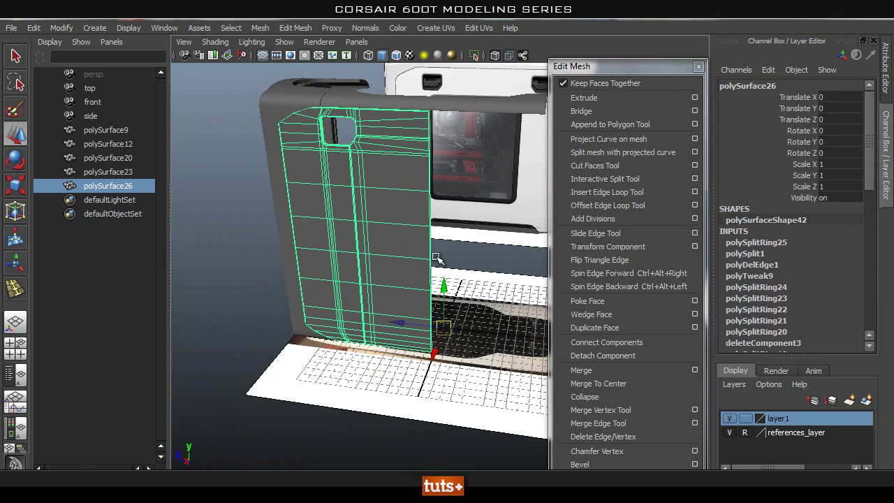
# Step: Duplicate the half panel with its pivot snapped to the middle edge and mirror the copy with a Scale Z of -1
pyautogui.scroll(5, 461, 257)
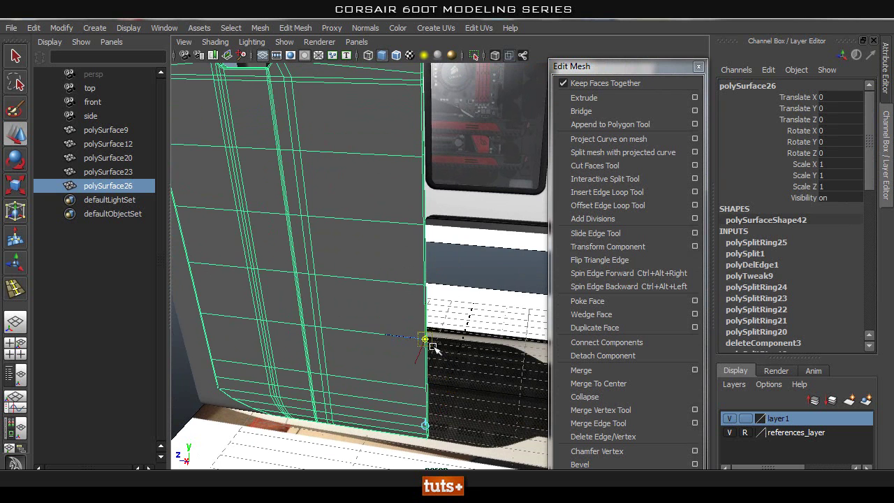
pyautogui.hotkey('ctrl', 'd')
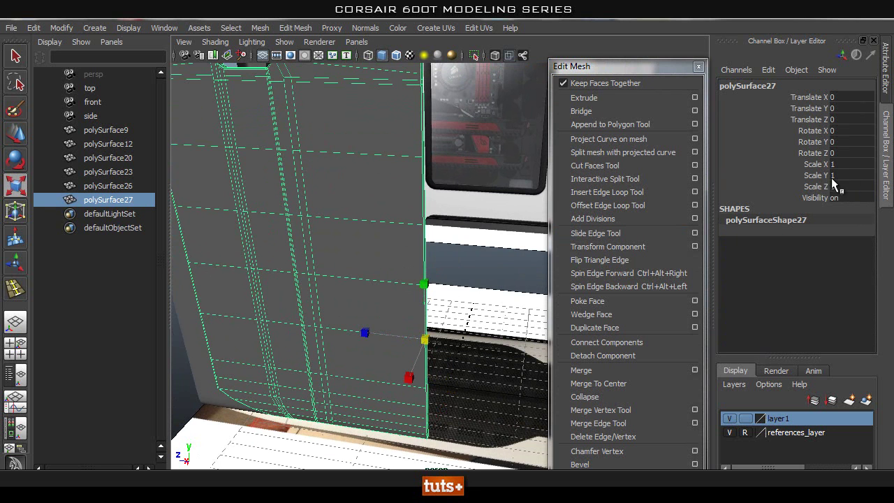
pyautogui.click(865, 189)
pyautogui.write('-1')
pyautogui.press('Return')
pyautogui.scroll(-5, 338, 192)
pyautogui.keyDown('alt'); pyautogui.moveTo(337, 193); pyautogui.dragTo(389, 191); pyautogui.keyUp('alt')
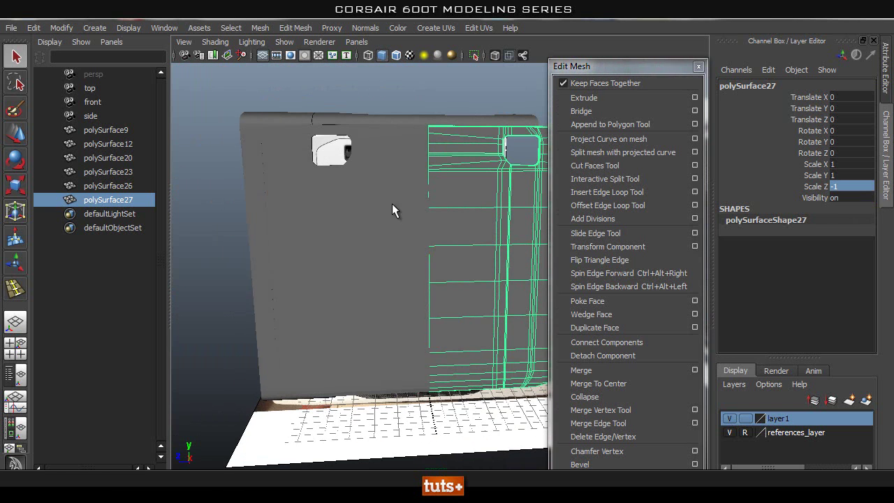
# Step: Combine the original half panel and its mirrored copy into one mesh
pyautogui.moveTo(479, 204); pyautogui.dragTo(503, 191, button='right')
pyautogui.keyDown('shift'); pyautogui.click(392, 224); pyautogui.keyUp('shift')
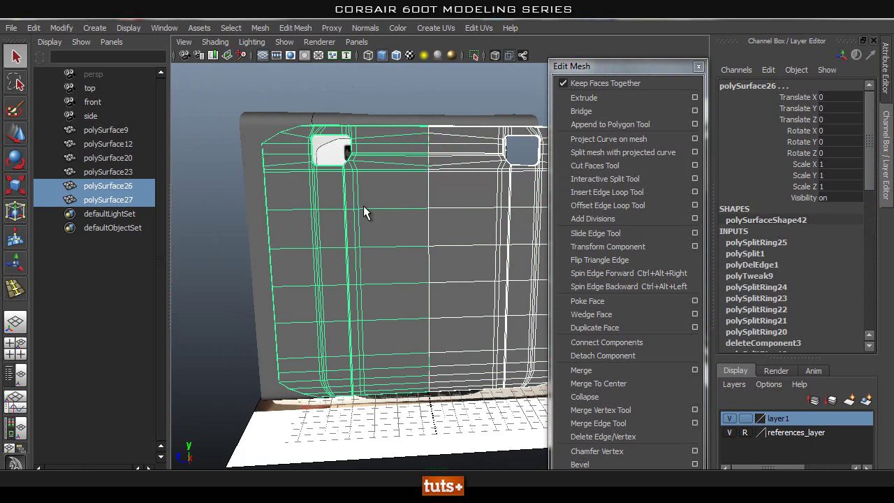
pyautogui.keyDown('alt'); pyautogui.moveTo(414, 117); pyautogui.dragTo(424, 135); pyautogui.keyUp('alt')
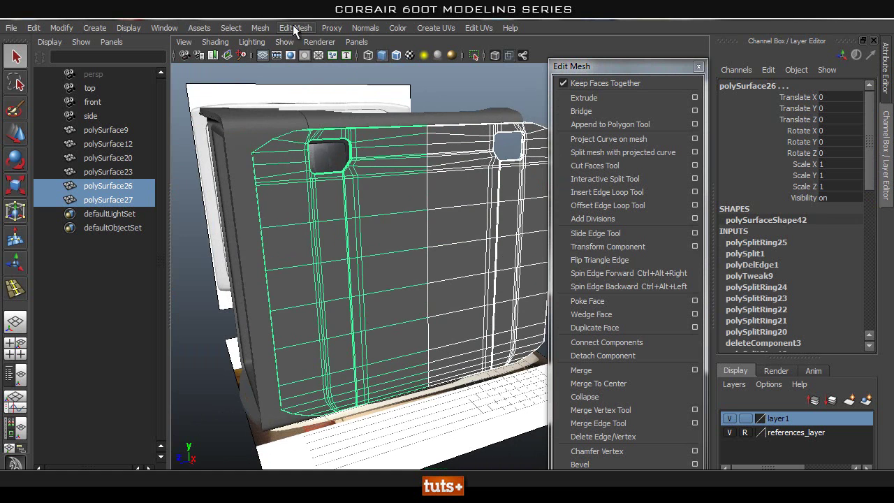
pyautogui.click(259, 29)
pyautogui.click(279, 46)
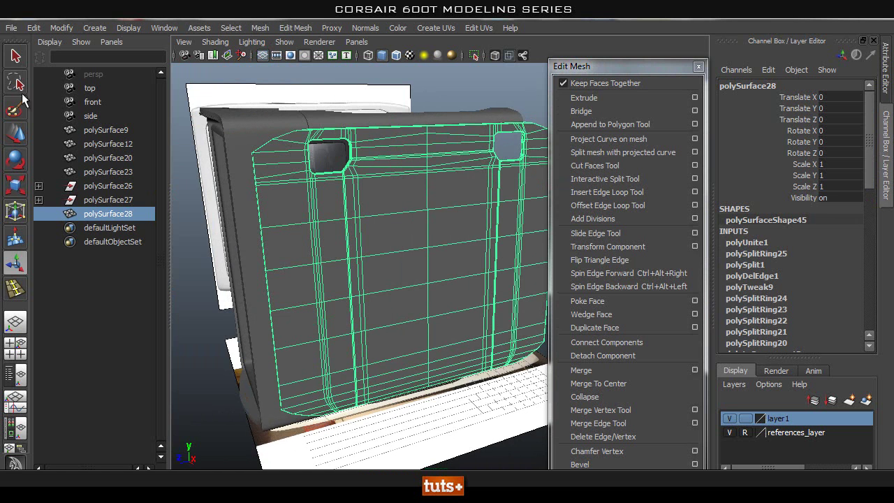
# Step: Delete the construction history of the combined panel and its source nodes, and remove the leftover polySurface27 node
pyautogui.click(36, 27)
pyautogui.click(74, 26)
pyautogui.keyDown('shift'); pyautogui.click(81, 183); pyautogui.keyUp('shift')
pyautogui.click(33, 27)
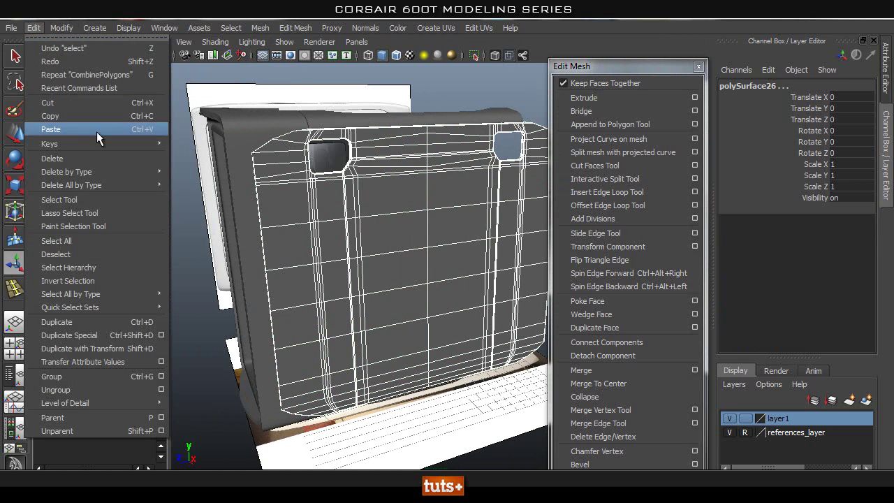
pyautogui.moveTo(124, 184)
pyautogui.click(212, 102)
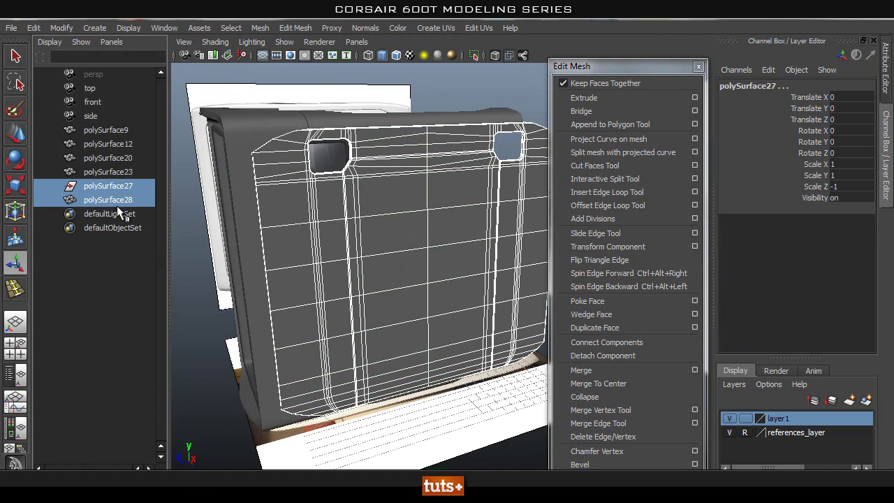
pyautogui.click(125, 187)
pyautogui.press('Delete')
pyautogui.click(316, 224)
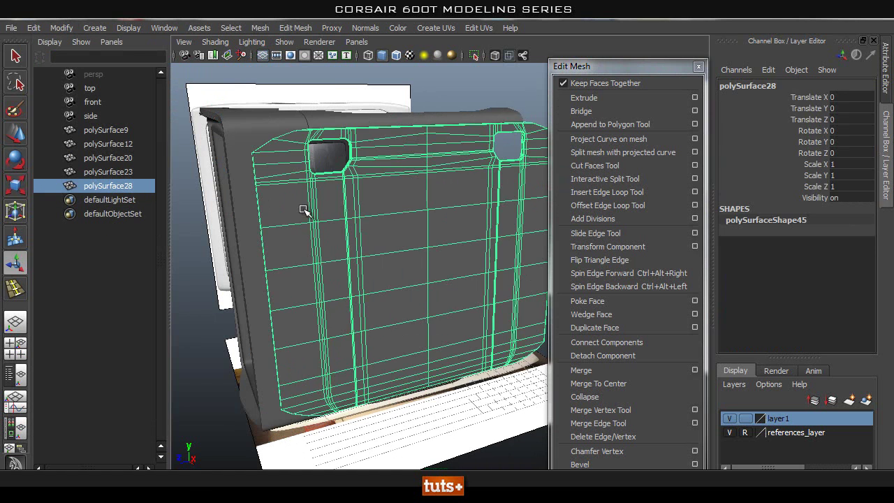
# Step: Isolate the combined panel and show it in the side view
pyautogui.keyDown('alt'); pyautogui.moveTo(314, 225); pyautogui.dragTo(456, 214, button='right'); pyautogui.keyUp('alt')
pyautogui.keyDown('alt'); pyautogui.moveTo(456, 214); pyautogui.dragTo(457, 336, button='middle'); pyautogui.keyUp('alt')
pyautogui.keyDown('alt'); pyautogui.moveTo(459, 337); pyautogui.dragTo(436, 288); pyautogui.keyUp('alt')
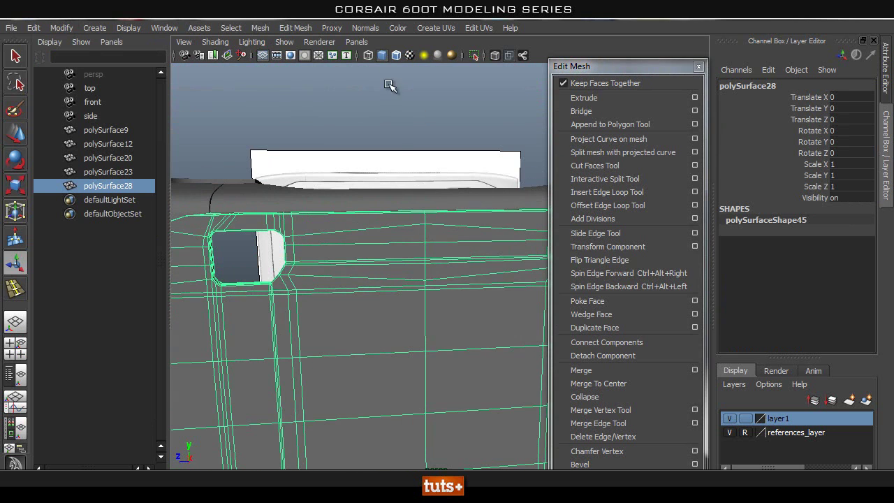
pyautogui.click(473, 58)
pyautogui.keyDown('alt'); pyautogui.moveTo(451, 227); pyautogui.dragTo(351, 130, button='middle'); pyautogui.keyUp('alt')
pyautogui.press('space')
pyautogui.moveTo(413, 161); pyautogui.dragTo(469, 153)
pyautogui.keyDown('alt'); pyautogui.moveTo(272, 222); pyautogui.dragTo(342, 249, button='middle'); pyautogui.keyUp('alt')
pyautogui.keyDown('alt'); pyautogui.moveTo(534, 297); pyautogui.dragTo(467, 301, button='right'); pyautogui.keyUp('alt')
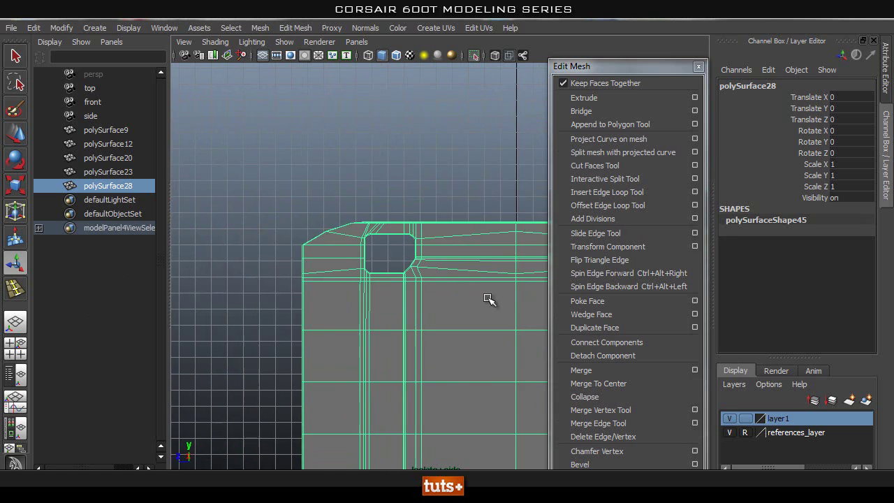
# Step: Select the vertices along the panel's vertical centre seam in the side view and return to the perspective view
pyautogui.keyDown('alt'); pyautogui.moveTo(528, 299); pyautogui.dragTo(328, 164, button='middle'); pyautogui.keyUp('alt')
pyautogui.click(495, 55)
pyautogui.click(495, 55)
pyautogui.click(495, 55)
pyautogui.click(495, 55)
pyautogui.keyDown('alt'); pyautogui.moveTo(331, 197); pyautogui.dragTo(298, 199, button='right'); pyautogui.keyUp('alt')
pyautogui.moveTo(361, 208); pyautogui.dragTo(304, 208, button='right')
pyautogui.press('space')
pyautogui.moveTo(341, 240); pyautogui.dragTo(469, 203)
# Step: Merge the selected centre seam vertices with a threshold of 0.002 and return to object mode
pyautogui.keyDown('alt'); pyautogui.moveTo(469, 202); pyautogui.dragTo(428, 289, button='middle'); pyautogui.keyUp('alt')
pyautogui.keyDown('alt'); pyautogui.moveTo(427, 289); pyautogui.dragTo(562, 232, button='right'); pyautogui.keyUp('alt')
pyautogui.keyDown('alt'); pyautogui.moveTo(397, 263); pyautogui.dragTo(456, 352, button='middle'); pyautogui.keyUp('alt')
pyautogui.keyDown('alt'); pyautogui.moveTo(380, 337); pyautogui.dragTo(402, 335, button='right'); pyautogui.keyUp('alt')
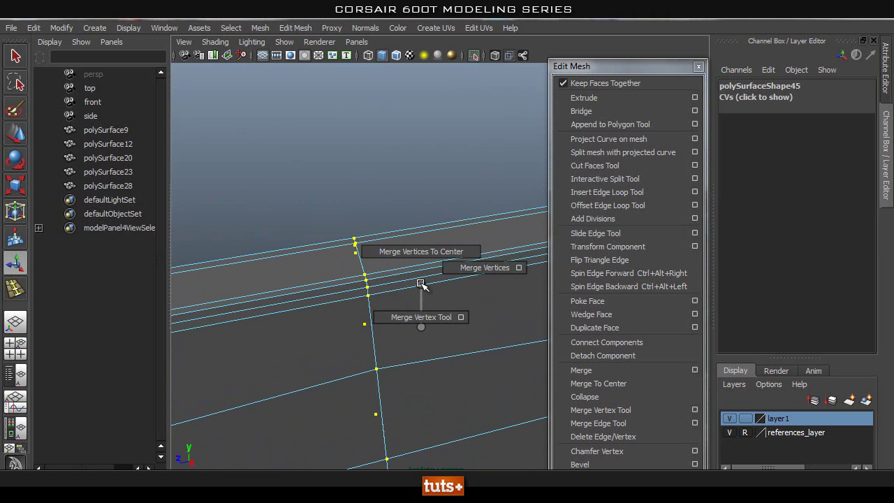
pyautogui.keyDown('shift'); pyautogui.moveTo(521, 268); pyautogui.dragTo(521, 267, button='right'); pyautogui.keyUp('shift')
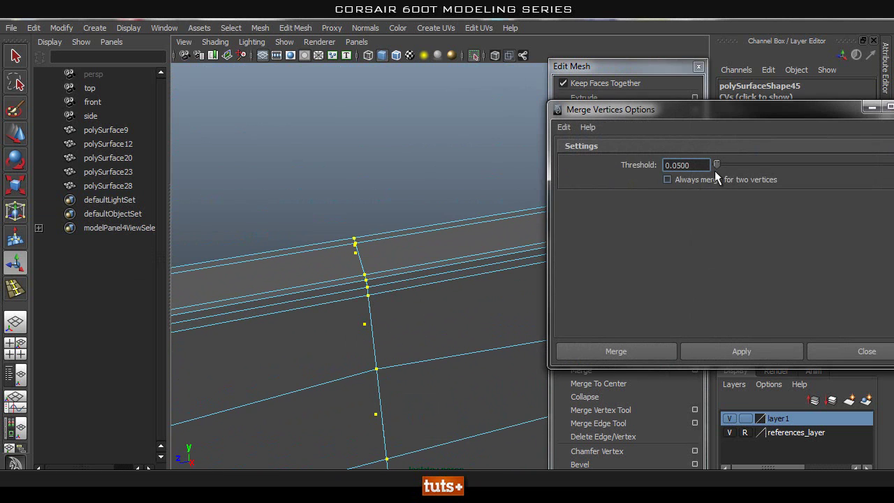
pyautogui.press('BackSpace')
pyautogui.press('BackSpace')
pyautogui.press('BackSpace')
pyautogui.write('02')
pyautogui.click(588, 351)
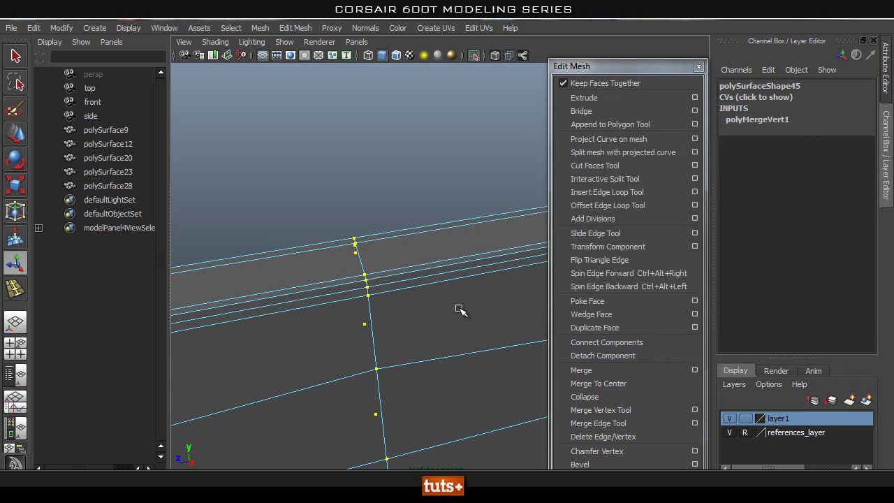
pyautogui.keyDown('alt'); pyautogui.moveTo(460, 310); pyautogui.dragTo(443, 310); pyautogui.keyUp('alt')
pyautogui.moveTo(522, 236); pyautogui.dragTo(522, 236, button='right')
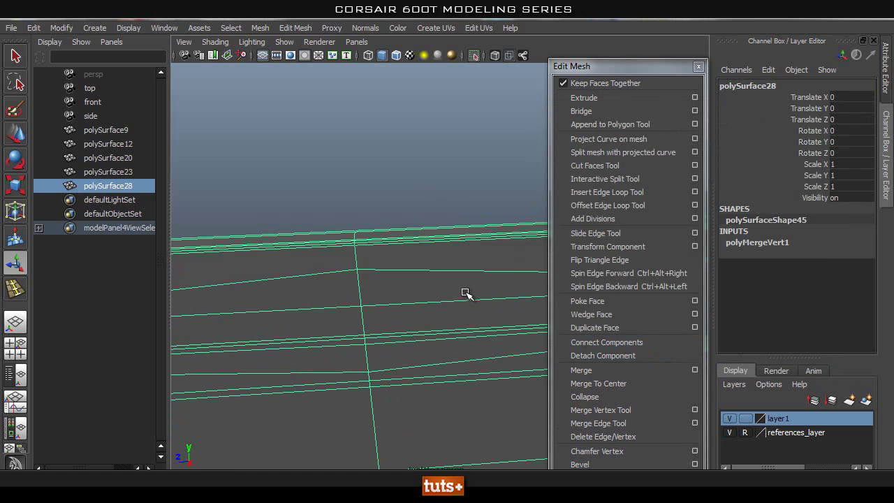
# Step: Deselect the merged panel and turn off isolation to show the rest of the case
pyautogui.click(412, 179)
pyautogui.keyDown('alt'); pyautogui.moveTo(391, 209); pyautogui.dragTo(178, 269, button='right'); pyautogui.keyUp('alt')
pyautogui.keyDown('alt'); pyautogui.moveTo(419, 440); pyautogui.dragTo(386, 277, button='middle'); pyautogui.keyUp('alt')
pyautogui.keyDown('alt'); pyautogui.moveTo(387, 277); pyautogui.dragTo(418, 244); pyautogui.keyUp('alt')
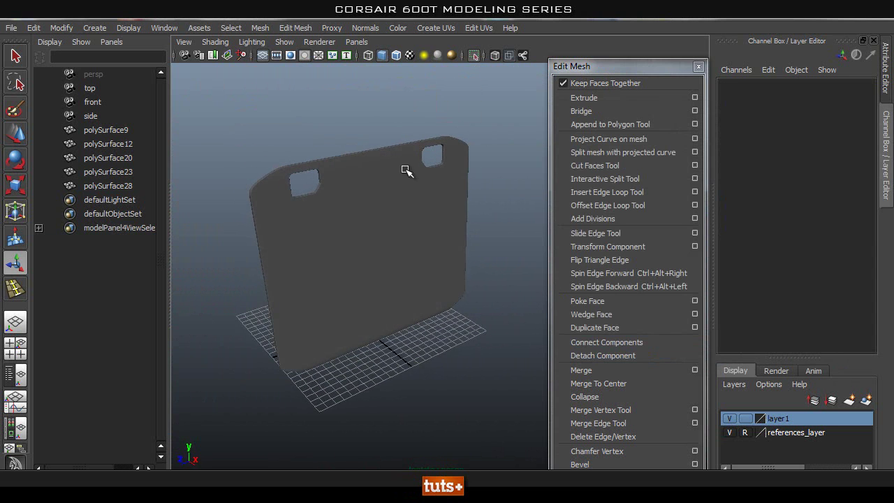
pyautogui.click(475, 56)
# Step: Inspect the full side panel against the case frame from the front, bottom and side
pyautogui.keyDown('alt'); pyautogui.moveTo(479, 142); pyautogui.dragTo(507, 202); pyautogui.keyUp('alt')
pyautogui.keyDown('alt'); pyautogui.moveTo(375, 236); pyautogui.dragTo(425, 229, button='right'); pyautogui.keyUp('alt')
pyautogui.keyDown('alt'); pyautogui.moveTo(425, 229); pyautogui.dragTo(472, 96, button='middle'); pyautogui.keyUp('alt')
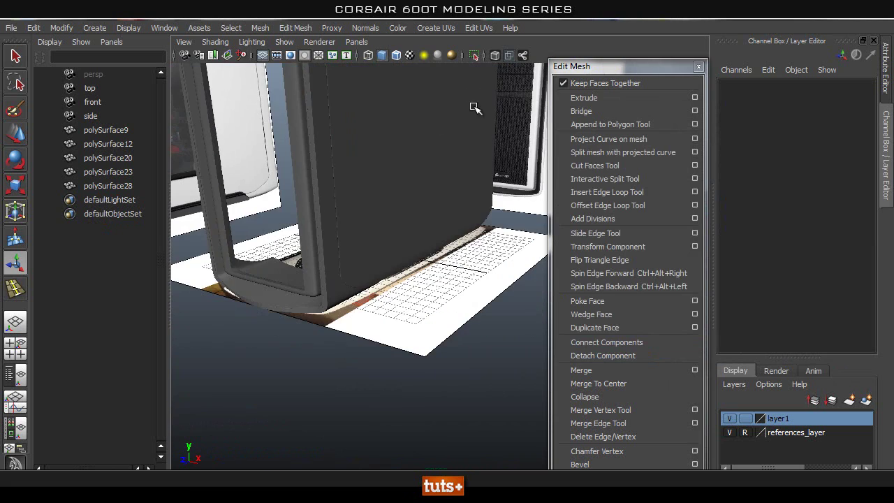
pyautogui.keyDown('alt'); pyautogui.moveTo(365, 167); pyautogui.dragTo(351, 310, button='middle'); pyautogui.keyUp('alt')
pyautogui.keyDown('alt'); pyautogui.moveTo(352, 311); pyautogui.dragTo(450, 290, button='right'); pyautogui.keyUp('alt')
pyautogui.keyDown('alt'); pyautogui.moveTo(450, 289); pyautogui.dragTo(430, 278); pyautogui.keyUp('alt')
pyautogui.keyDown('alt'); pyautogui.moveTo(430, 277); pyautogui.dragTo(349, 271, button='right'); pyautogui.keyUp('alt')
pyautogui.keyDown('alt'); pyautogui.moveTo(349, 271); pyautogui.dragTo(498, 264); pyautogui.keyUp('alt')
pyautogui.keyDown('alt'); pyautogui.moveTo(384, 360); pyautogui.dragTo(234, 327); pyautogui.keyUp('alt')
# Step: Compare the smoothed panel with the side reference image using X-ray shading in the side view
pyautogui.click(343, 255)
pyautogui.keyDown('alt'); pyautogui.moveTo(352, 232); pyautogui.dragTo(416, 280); pyautogui.keyUp('alt')
pyautogui.press('space')
pyautogui.moveTo(365, 255); pyautogui.dragTo(431, 255)
pyautogui.click(494, 56)
pyautogui.keyDown('alt'); pyautogui.moveTo(335, 294); pyautogui.dragTo(479, 319, button='middle'); pyautogui.keyUp('alt')
pyautogui.keyDown('alt'); pyautogui.moveTo(421, 243); pyautogui.dragTo(349, 245, button='middle'); pyautogui.keyUp('alt')
pyautogui.keyDown('alt'); pyautogui.moveTo(341, 245); pyautogui.dragTo(377, 244, button='right'); pyautogui.keyUp('alt')
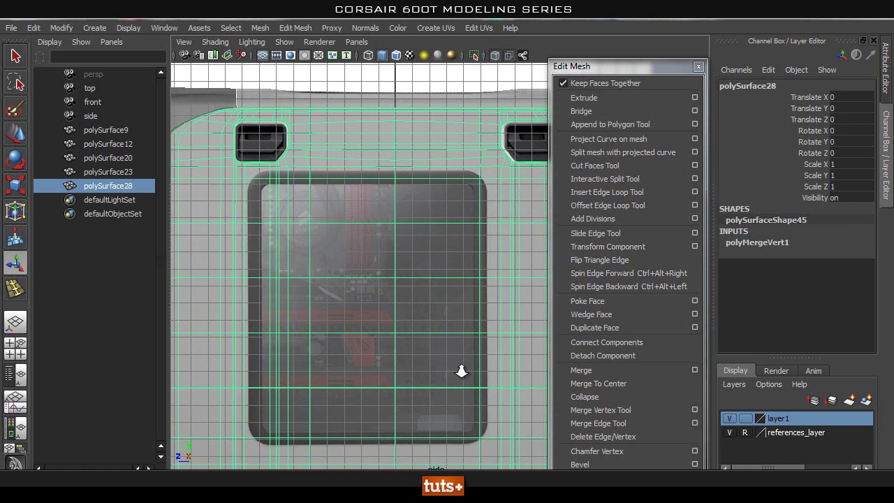
pyautogui.keyDown('alt'); pyautogui.moveTo(453, 358); pyautogui.dragTo(435, 361, button='right'); pyautogui.keyUp('alt')
pyautogui.keyDown('alt'); pyautogui.moveTo(392, 428); pyautogui.dragTo(400, 384, button='middle'); pyautogui.keyUp('alt')
pyautogui.keyDown('alt'); pyautogui.moveTo(399, 303); pyautogui.dragTo(388, 319, button='middle'); pyautogui.keyUp('alt')
# Step: Turn off X-ray shading and review the smoothed panel's shape in the perspective and side views
pyautogui.press('space')
pyautogui.moveTo(389, 319); pyautogui.dragTo(506, 307)
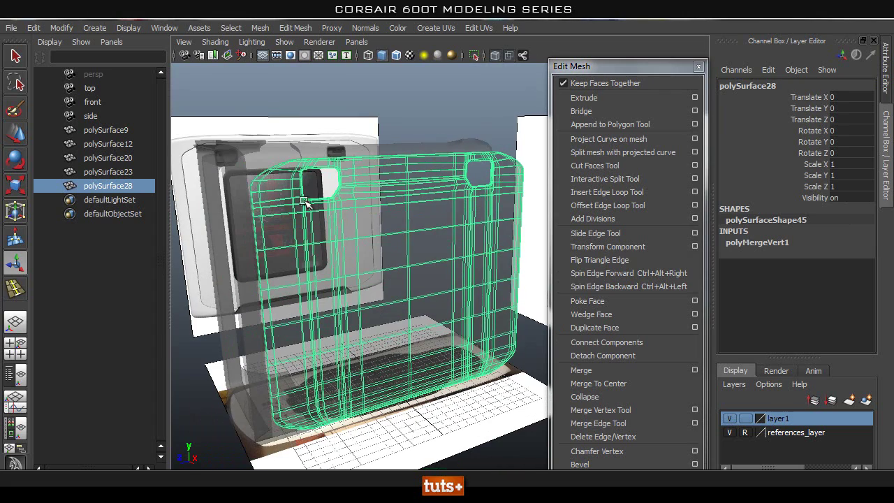
pyautogui.click(495, 55)
pyautogui.keyDown('alt'); pyautogui.moveTo(532, 215); pyautogui.dragTo(370, 214); pyautogui.keyUp('alt')
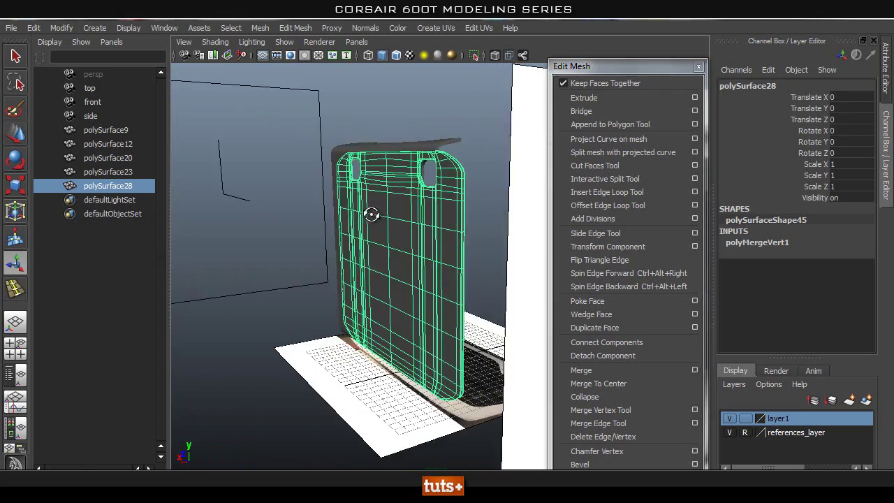
pyautogui.keyDown('alt'); pyautogui.moveTo(376, 213); pyautogui.dragTo(475, 215, button='right'); pyautogui.keyUp('alt')
pyautogui.moveTo(474, 215)
pyautogui.keyDown('alt'); pyautogui.mouseDown()
pyautogui.moveTo(561, 237)
pyautogui.moveTo(412, 219)
pyautogui.moveTo(388, 248)
pyautogui.moveTo(444, 246)
pyautogui.mouseUp(); pyautogui.keyUp('alt')
pyautogui.press('space')
pyautogui.keyDown('alt'); pyautogui.moveTo(375, 218); pyautogui.dragTo(396, 415, button='middle'); pyautogui.keyUp('alt')
pyautogui.scroll(5, 395, 415)
pyautogui.keyDown('alt'); pyautogui.moveTo(395, 347); pyautogui.dragTo(393, 309, button='middle'); pyautogui.keyUp('alt')
pyautogui.press('space')
pyautogui.moveTo(399, 291); pyautogui.dragTo(399, 261)
pyautogui.keyDown('alt'); pyautogui.moveTo(403, 279); pyautogui.dragTo(438, 307); pyautogui.keyUp('alt')
# Step: Inspect the seam between the smoothed panel and the case frame along the top border and upper corner
pyautogui.click(346, 86)
pyautogui.keyDown('alt'); pyautogui.moveTo(377, 206); pyautogui.dragTo(401, 243); pyautogui.keyUp('alt')
pyautogui.keyDown('alt'); pyautogui.moveTo(401, 243); pyautogui.dragTo(446, 363, button='middle'); pyautogui.keyUp('alt')
pyautogui.keyDown('alt'); pyautogui.moveTo(380, 320); pyautogui.dragTo(515, 312, button='right'); pyautogui.keyUp('alt')
pyautogui.click(431, 201)
pyautogui.click(428, 225)
pyautogui.click(427, 123)
pyautogui.keyDown('alt'); pyautogui.moveTo(455, 188); pyautogui.dragTo(391, 194, button='middle'); pyautogui.keyUp('alt')
pyautogui.keyDown('alt'); pyautogui.moveTo(512, 271); pyautogui.dragTo(475, 269); pyautogui.keyUp('alt')
pyautogui.keyDown('alt'); pyautogui.moveTo(375, 286); pyautogui.dragTo(645, 250, button='middle'); pyautogui.keyUp('alt')
pyautogui.keyDown('alt'); pyautogui.moveTo(328, 279); pyautogui.dragTo(393, 278, button='right'); pyautogui.keyUp('alt')
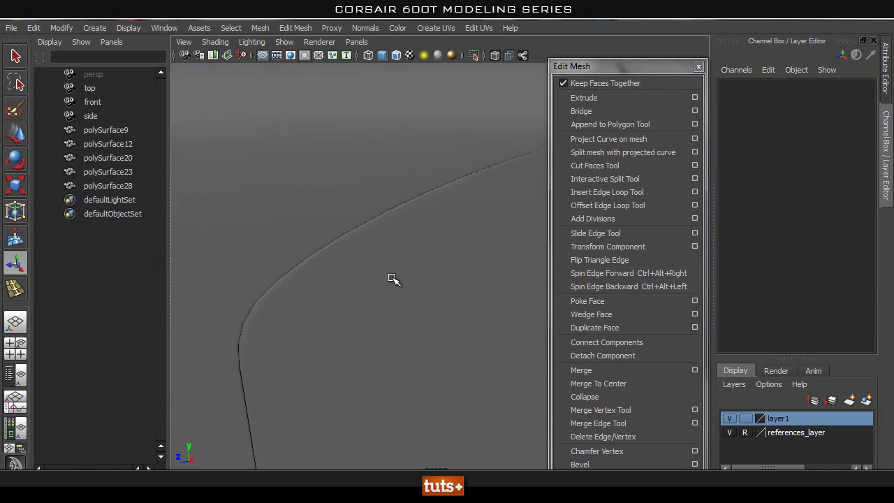
pyautogui.keyDown('alt'); pyautogui.moveTo(401, 265); pyautogui.dragTo(405, 267); pyautogui.keyUp('alt')
pyautogui.keyDown('alt'); pyautogui.moveTo(405, 267); pyautogui.dragTo(373, 277, button='right'); pyautogui.keyUp('alt')
pyautogui.click(381, 272)
pyautogui.click(201, 308)
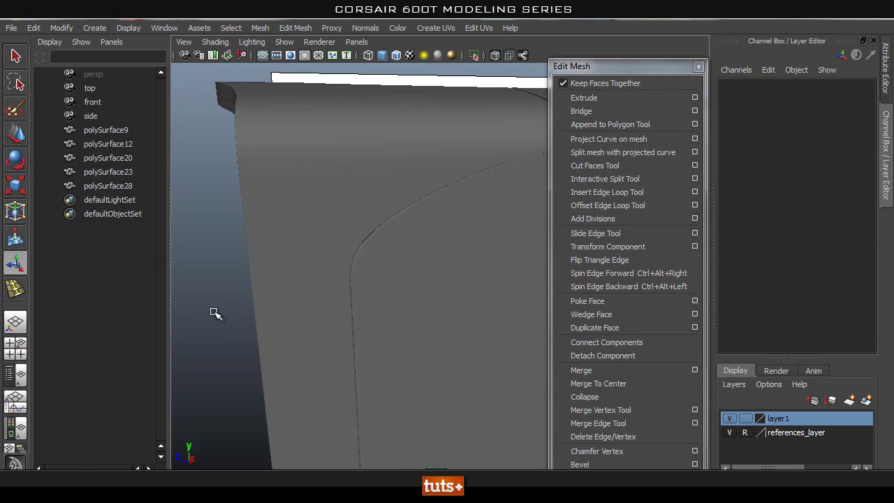
# Step: Examine the panel's lower seam and the surrounding front frame pieces of the case
pyautogui.keyDown('alt'); pyautogui.moveTo(333, 333); pyautogui.dragTo(345, 251, button='middle'); pyautogui.keyUp('alt')
pyautogui.keyDown('alt'); pyautogui.moveTo(437, 280); pyautogui.dragTo(432, 122, button='middle'); pyautogui.keyUp('alt')
pyautogui.keyDown('alt'); pyautogui.moveTo(411, 315); pyautogui.dragTo(360, 307, button='right'); pyautogui.keyUp('alt')
pyautogui.keyDown('alt'); pyautogui.moveTo(356, 276); pyautogui.dragTo(441, 175); pyautogui.keyUp('alt')
pyautogui.keyDown('alt'); pyautogui.moveTo(441, 175); pyautogui.dragTo(425, 161, button='right'); pyautogui.keyUp('alt')
pyautogui.keyDown('alt'); pyautogui.moveTo(425, 155); pyautogui.dragTo(400, 283, button='middle'); pyautogui.keyUp('alt')
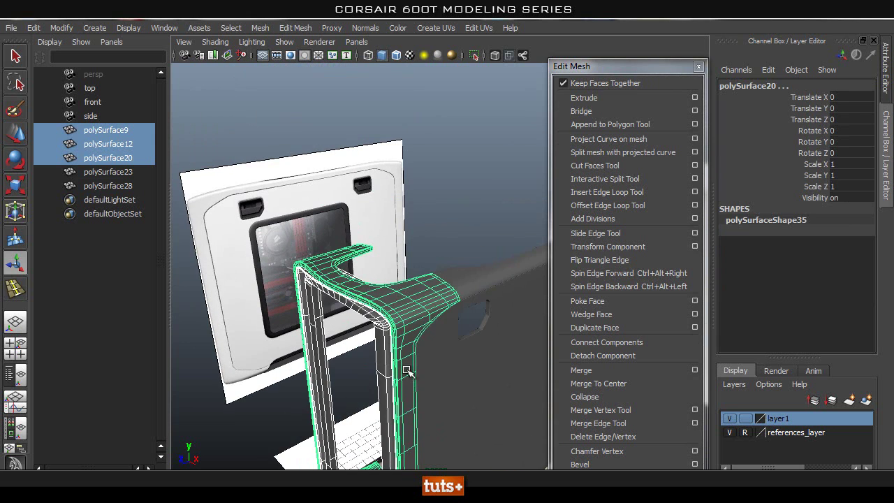
pyautogui.click(449, 217)
pyautogui.keyDown('alt'); pyautogui.moveTo(500, 258); pyautogui.dragTo(372, 233); pyautogui.keyUp('alt')
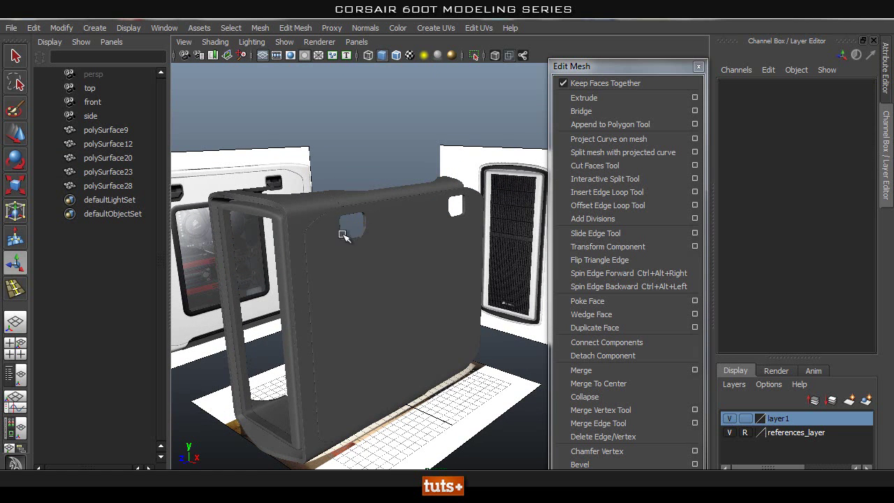
# Step: Review the whole case with the finished side panel from the front and side, with the panel selected and deselected
pyautogui.keyDown('alt'); pyautogui.moveTo(478, 261); pyautogui.dragTo(483, 259); pyautogui.keyUp('alt')
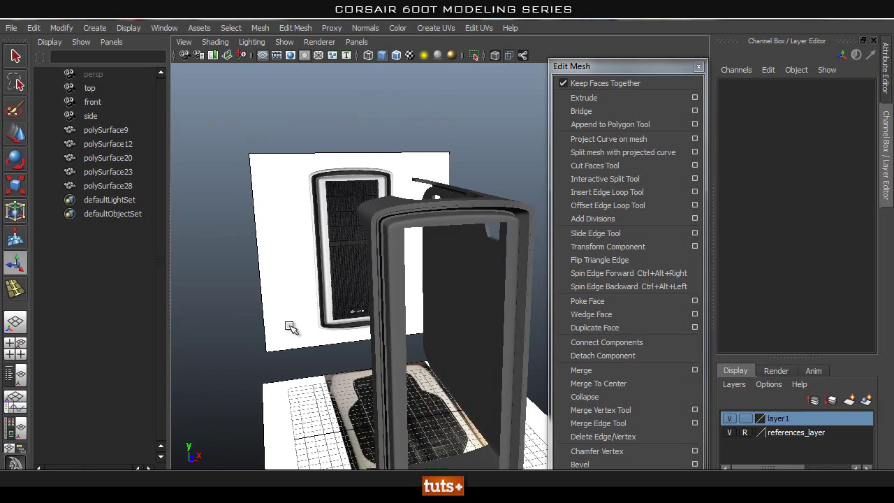
pyautogui.keyDown('alt'); pyautogui.moveTo(473, 289); pyautogui.dragTo(395, 281); pyautogui.keyUp('alt')
pyautogui.click(414, 249)
pyautogui.keyDown('alt'); pyautogui.moveTo(460, 309); pyautogui.dragTo(382, 327); pyautogui.keyUp('alt')
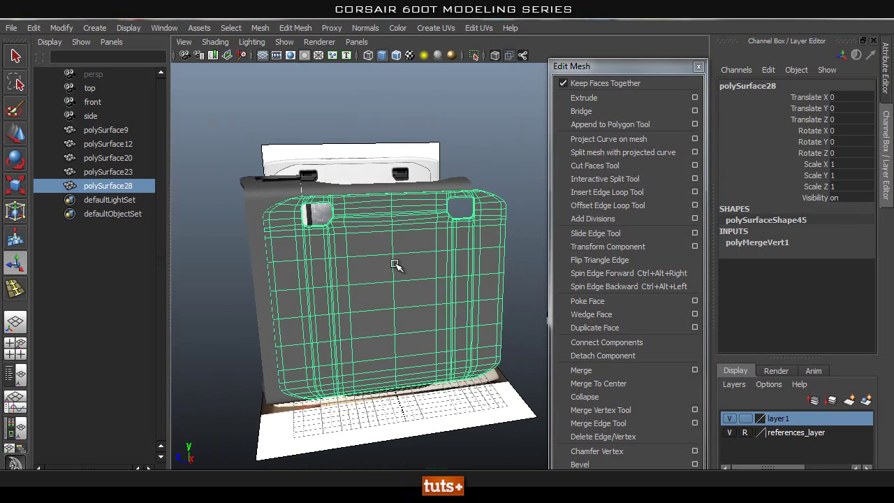
pyautogui.keyDown('alt'); pyautogui.moveTo(387, 280); pyautogui.dragTo(465, 312); pyautogui.keyUp('alt')
pyautogui.click(433, 125)
pyautogui.keyDown('alt'); pyautogui.moveTo(421, 158); pyautogui.dragTo(449, 158); pyautogui.keyUp('alt')
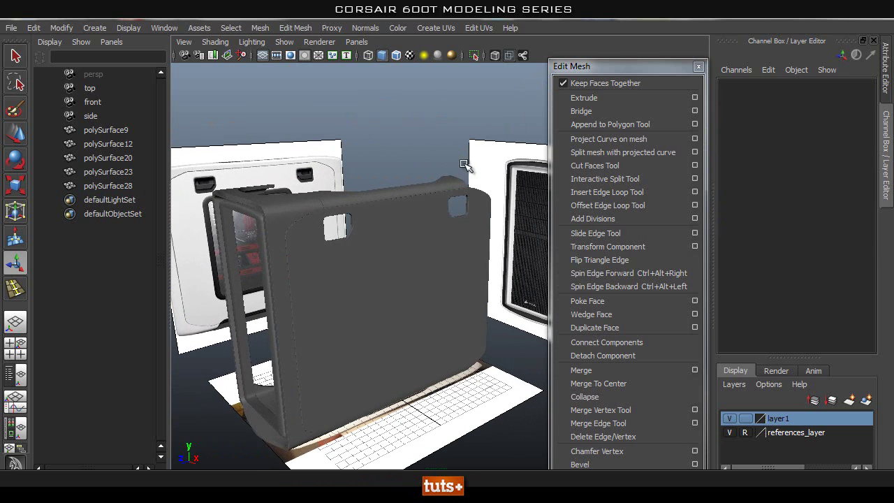
pyautogui.keyDown('alt'); pyautogui.moveTo(486, 162); pyautogui.dragTo(404, 153, button='right'); pyautogui.keyUp('alt')
pyautogui.keyDown('alt'); pyautogui.moveTo(405, 153); pyautogui.dragTo(442, 162, button='middle'); pyautogui.keyUp('alt')
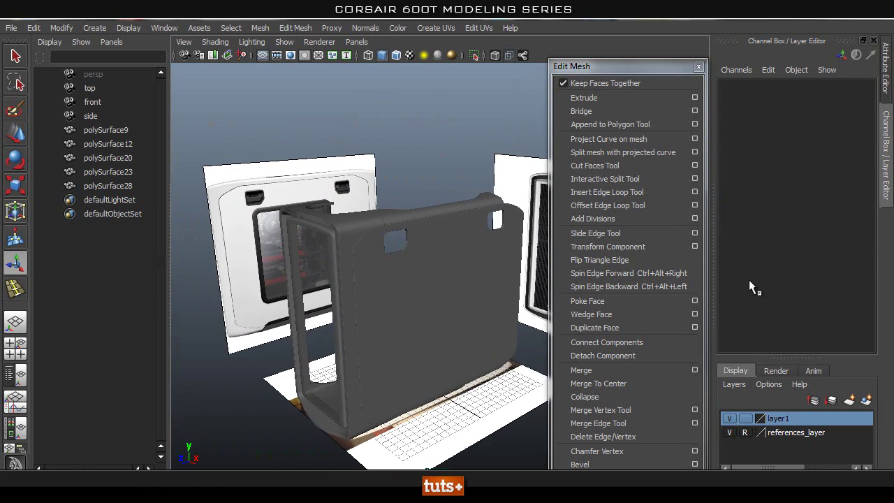